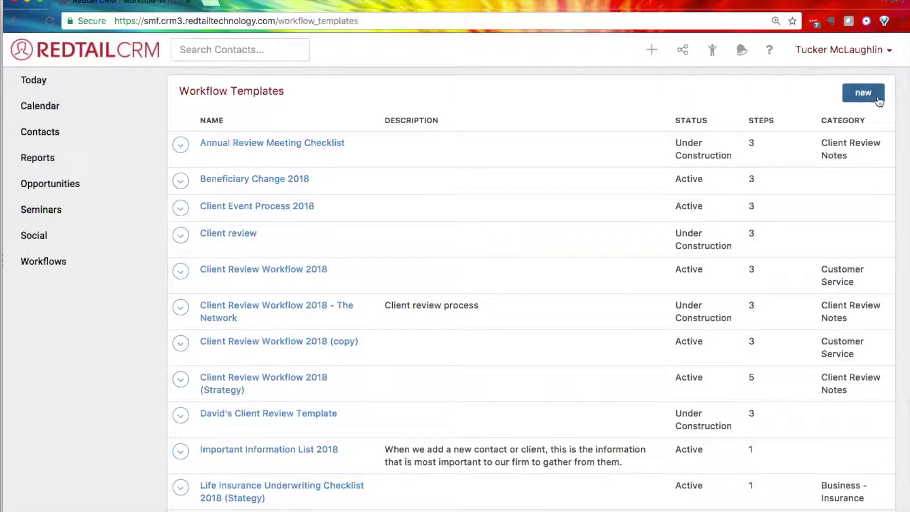
Step: Start a new workflow template and name it "*Onboarding Prospects"
{"action": "left_click", "coordinate": [874, 94]}
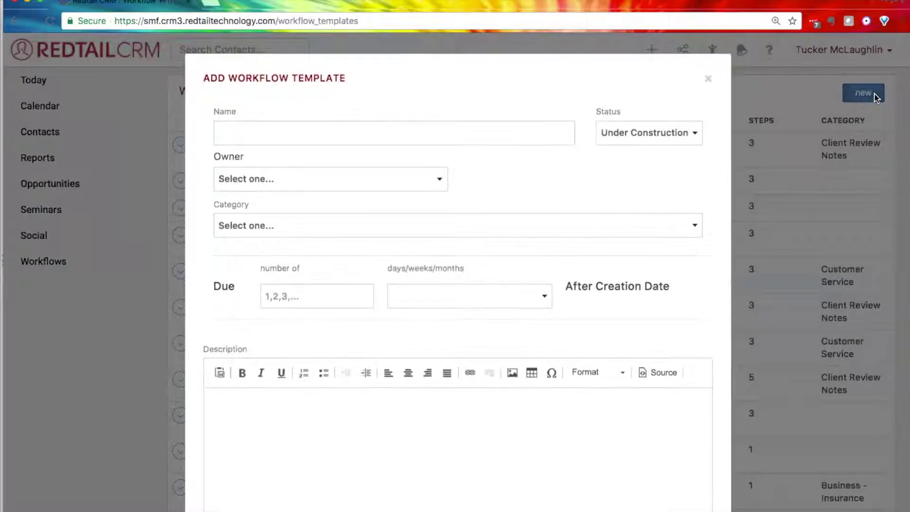
{"action": "left_click", "coordinate": [492, 133]}
{"action": "type", "text": "Onboard"}
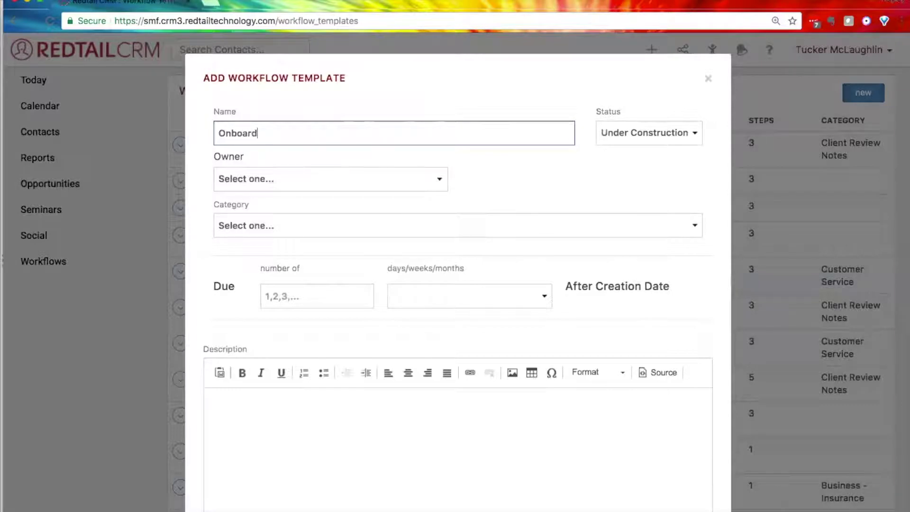
{"action": "type", "text": "ing prospects"}
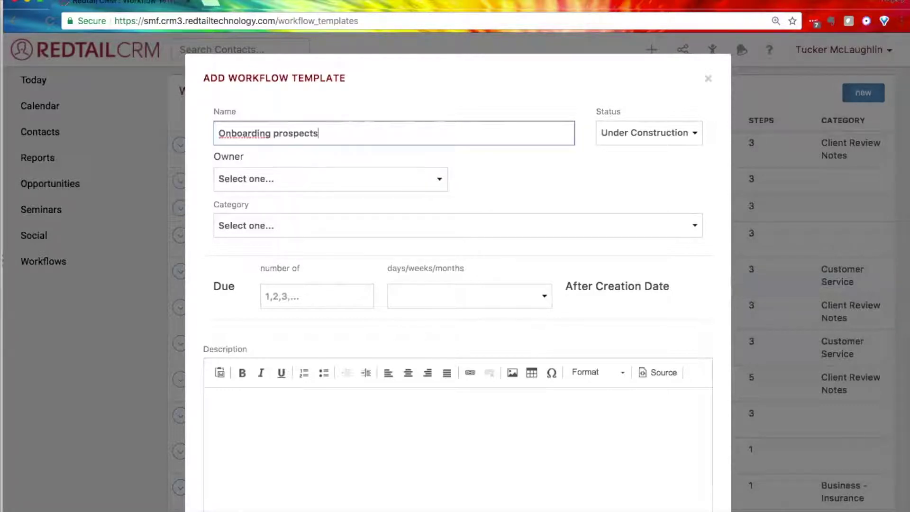
{"action": "double_click", "coordinate": [278, 133]}
{"action": "type", "text": "Prospects"}
{"action": "left_click", "coordinate": [219, 133]}
{"action": "type", "text": "*"}
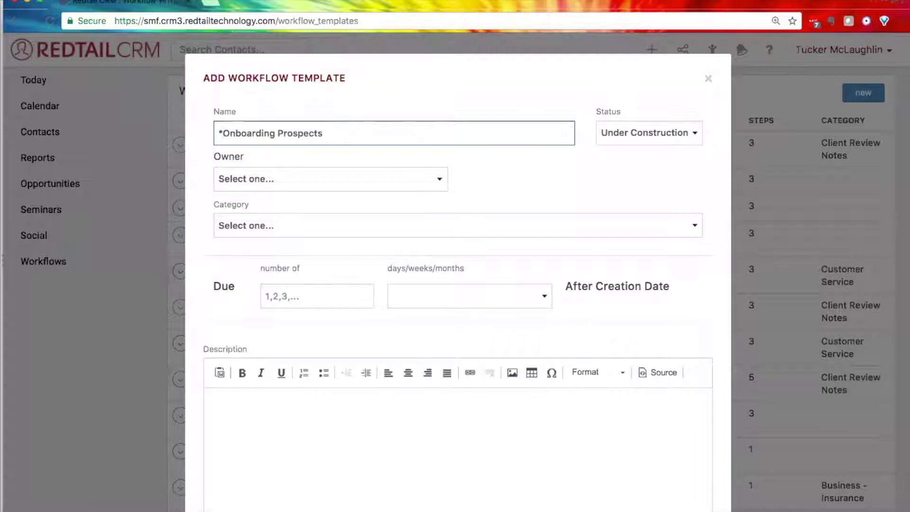
{"action": "left_click", "coordinate": [347, 133]}
{"action": "left_click", "coordinate": [482, 153]}
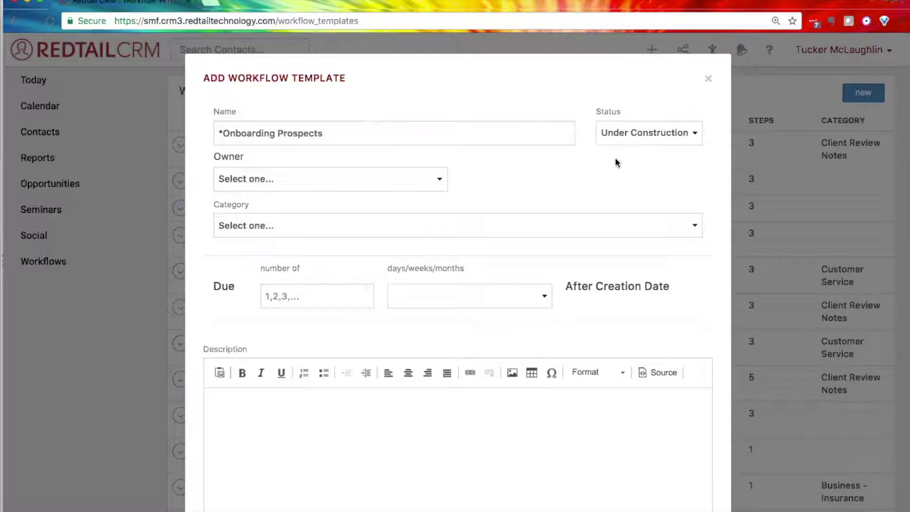
{"action": "left_click_drag", "start_coordinate": [621, 114], "coordinate": [591, 113]}
{"action": "left_click", "coordinate": [630, 115]}
{"action": "left_click", "coordinate": [210, 159]}
Step: Set the template's owner type to User and assign the logged-in advisor as the owner
{"action": "left_click", "coordinate": [279, 178]}
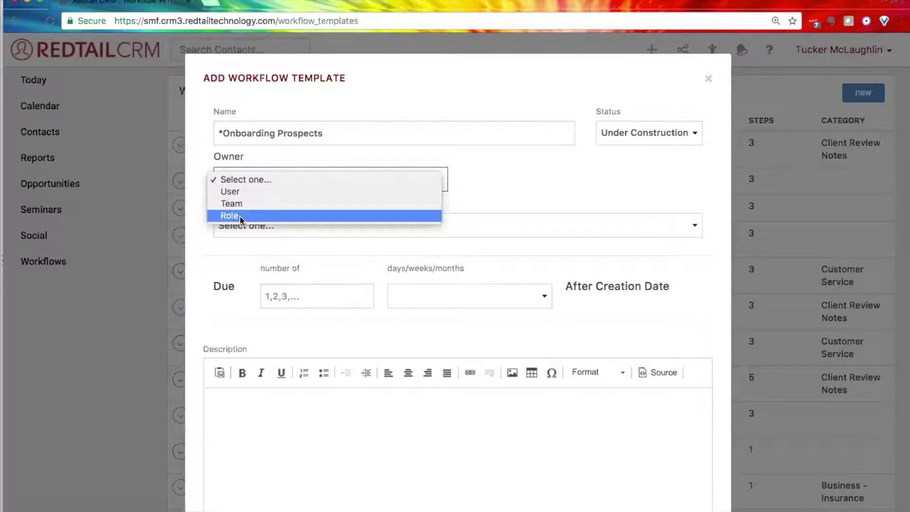
{"action": "left_click", "coordinate": [458, 204]}
{"action": "left_click", "coordinate": [335, 181]}
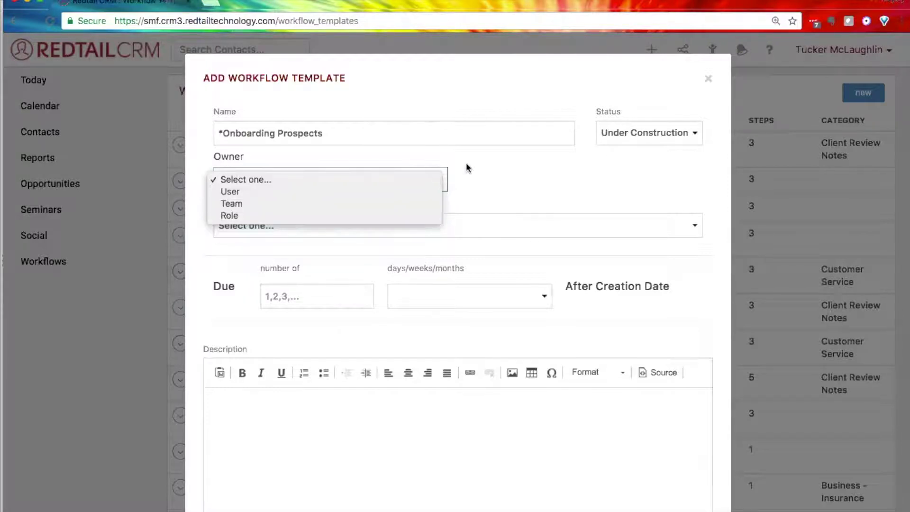
{"action": "left_click", "coordinate": [443, 184]}
{"action": "left_click", "coordinate": [433, 181]}
{"action": "left_click", "coordinate": [397, 196]}
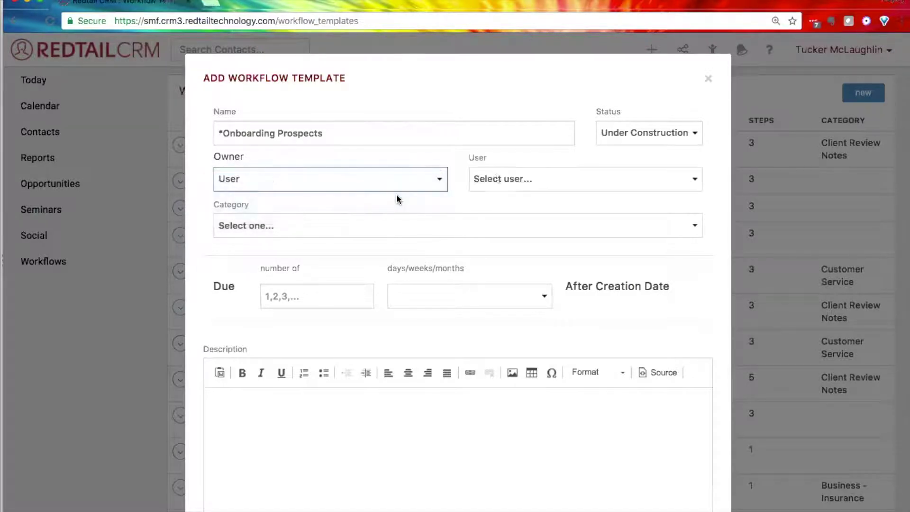
{"action": "left_click", "coordinate": [539, 176]}
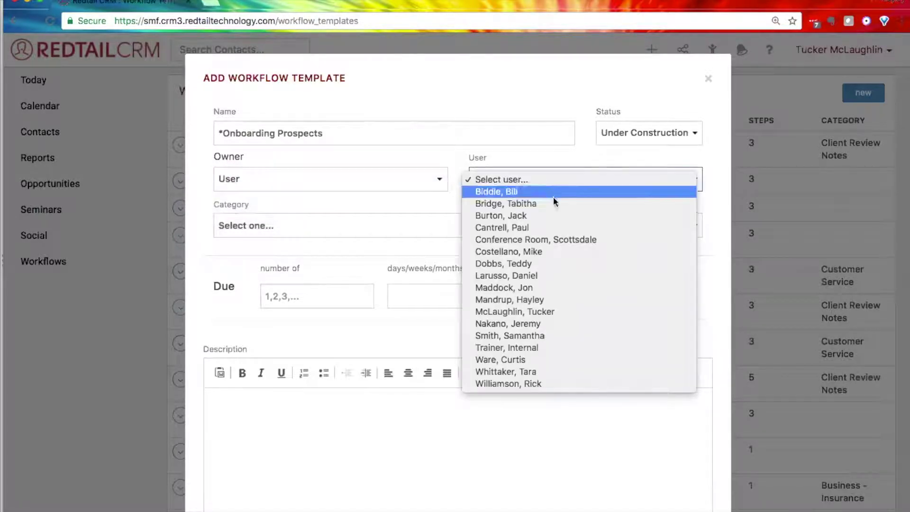
{"action": "left_click", "coordinate": [563, 311]}
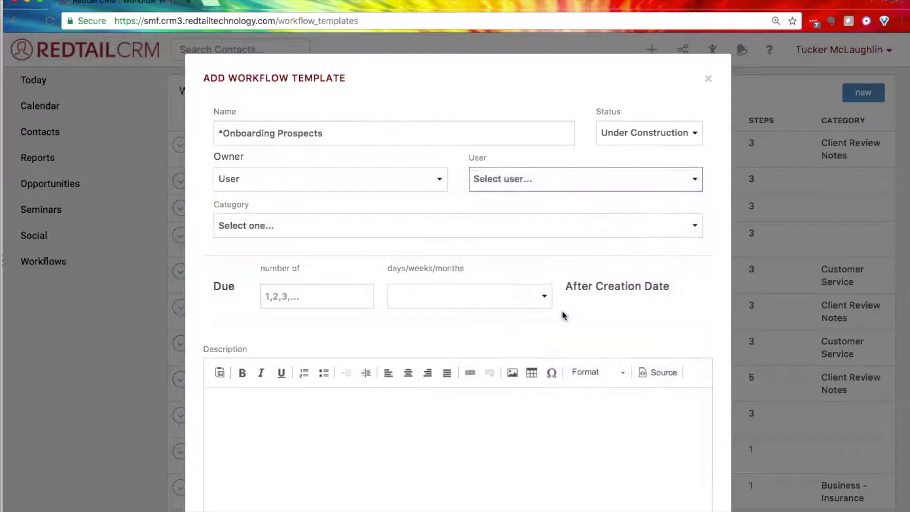
{"action": "left_click", "coordinate": [456, 195]}
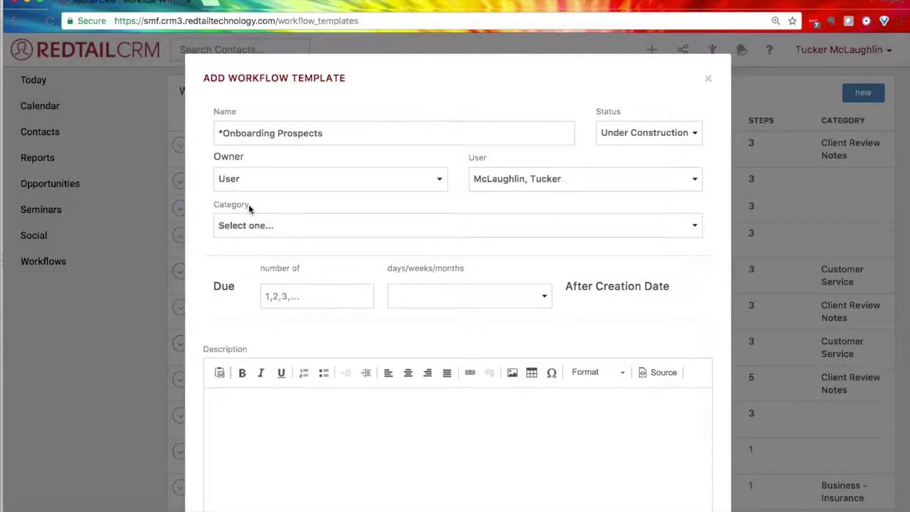
Step: Set the template's category to Onboarding Meeting
{"action": "left_click_drag", "start_coordinate": [248, 204], "coordinate": [212, 205]}
{"action": "left_click", "coordinate": [290, 227]}
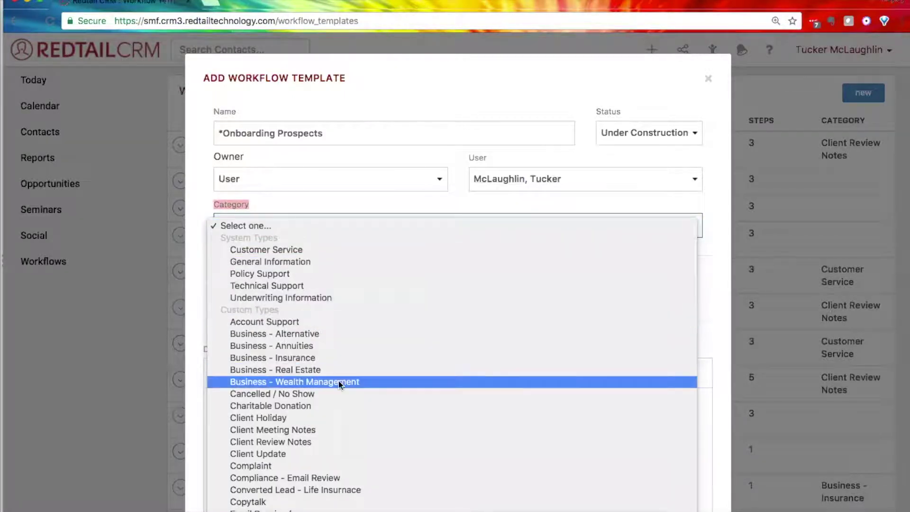
{"action": "scroll", "coordinate": [386, 427], "scroll_direction": "down", "scroll_amount": 2}
{"action": "scroll", "coordinate": [387, 429], "scroll_direction": "down", "scroll_amount": 5}
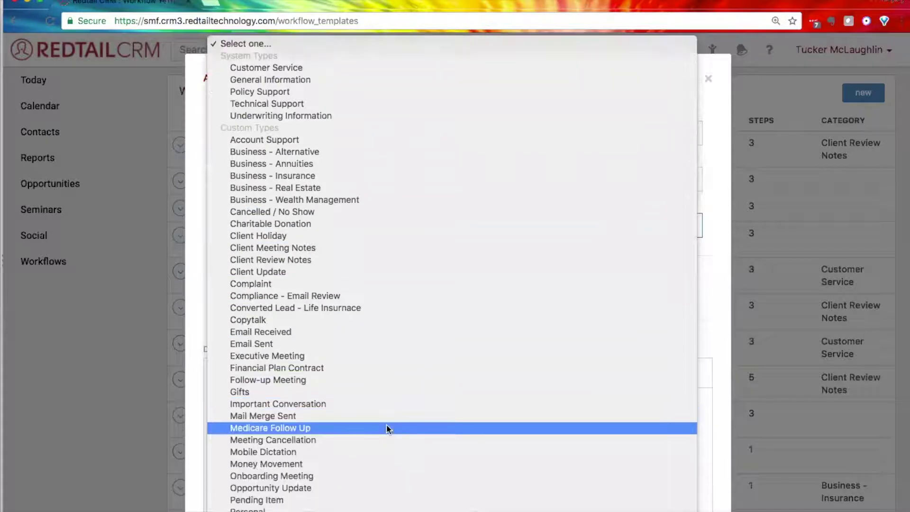
{"action": "scroll", "coordinate": [387, 429], "scroll_direction": "down", "scroll_amount": 3}
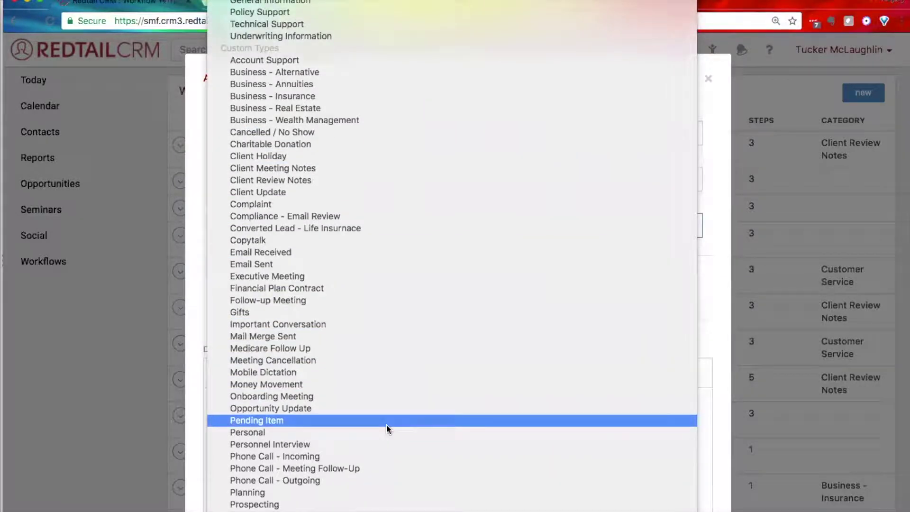
{"action": "left_click", "coordinate": [352, 397]}
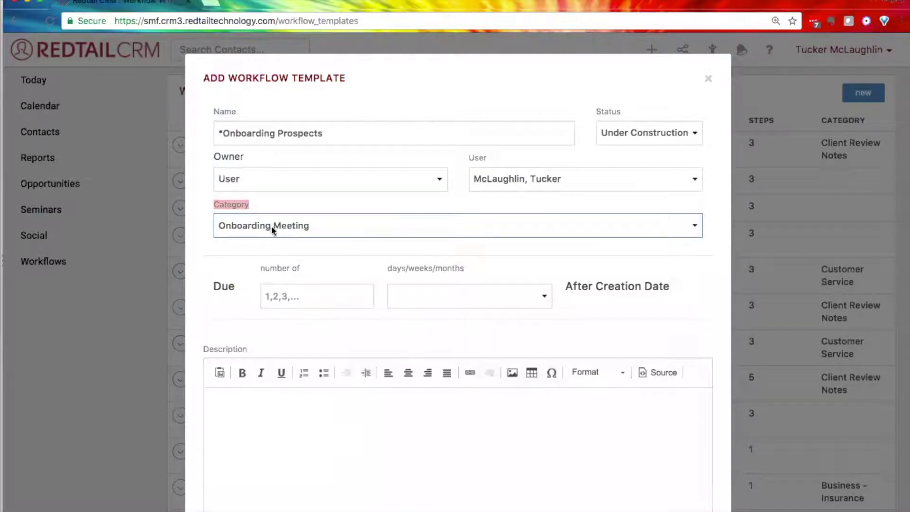
{"action": "left_click", "coordinate": [258, 255]}
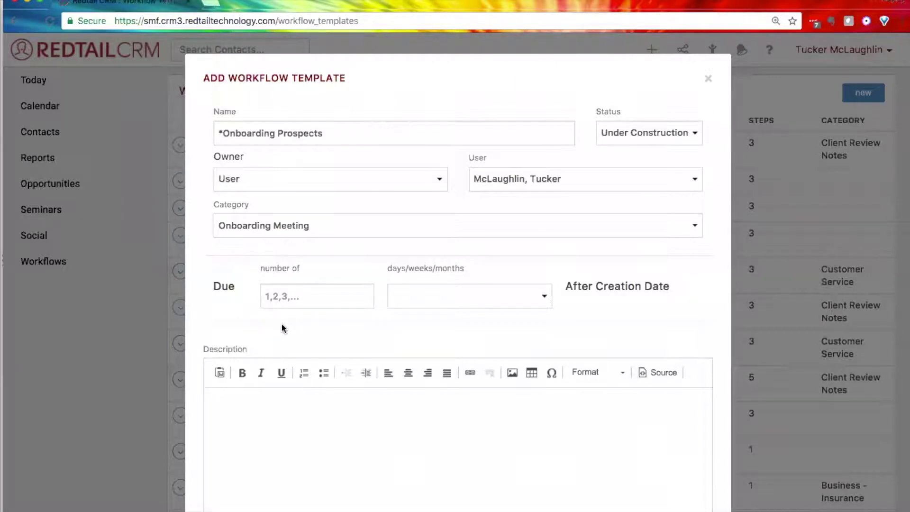
Step: Create the workflow template without a due date or description
{"action": "left_click_drag", "start_coordinate": [569, 288], "coordinate": [674, 286]}
{"action": "left_click", "coordinate": [673, 287]}
{"action": "scroll", "coordinate": [423, 322], "scroll_direction": "down", "scroll_amount": 2}
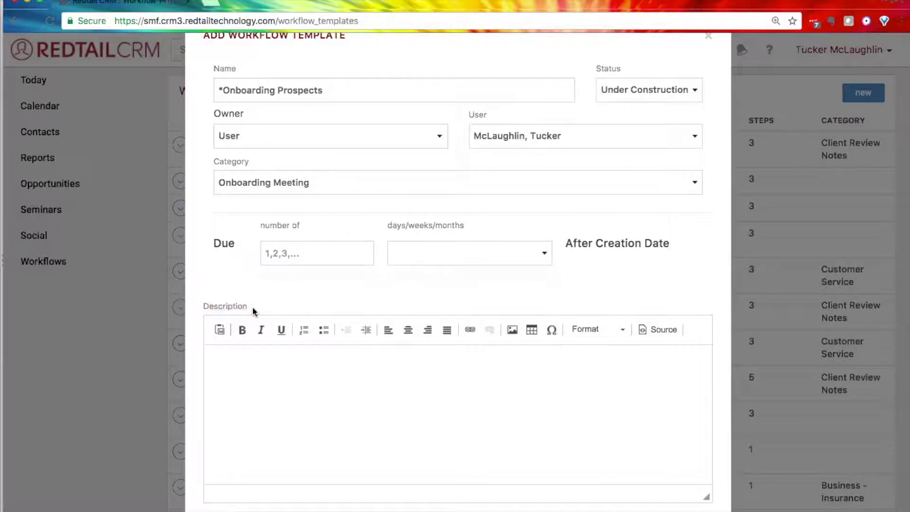
{"action": "left_click", "coordinate": [260, 363]}
{"action": "left_click", "coordinate": [251, 311]}
{"action": "scroll", "coordinate": [537, 410], "scroll_direction": "down", "scroll_amount": 2}
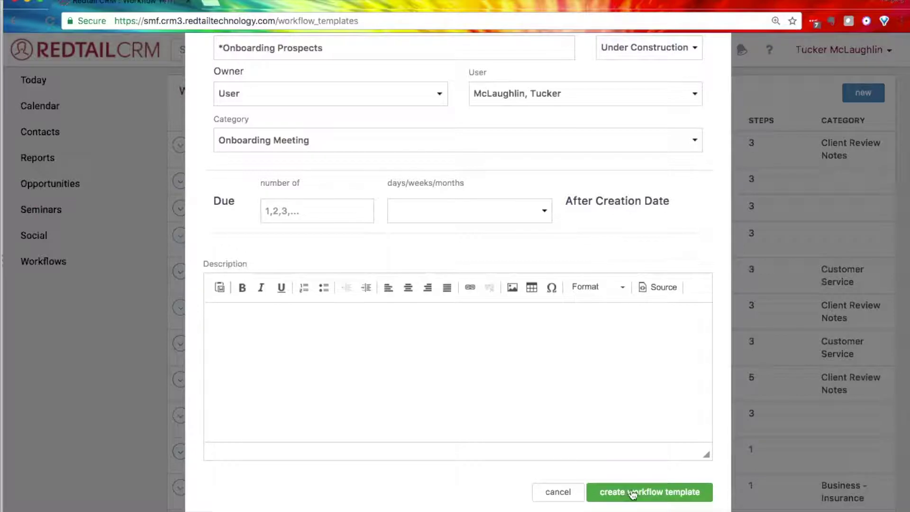
{"action": "left_click", "coordinate": [664, 496]}
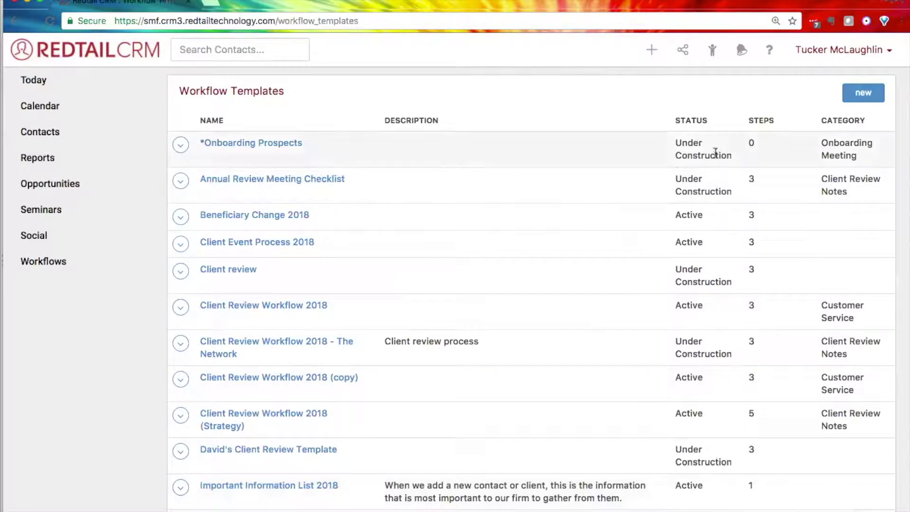
Step: Open the *Onboarding Prospects template from the list of workflow templates
{"action": "left_click_drag", "start_coordinate": [748, 141], "coordinate": [772, 145]}
{"action": "left_click", "coordinate": [770, 144]}
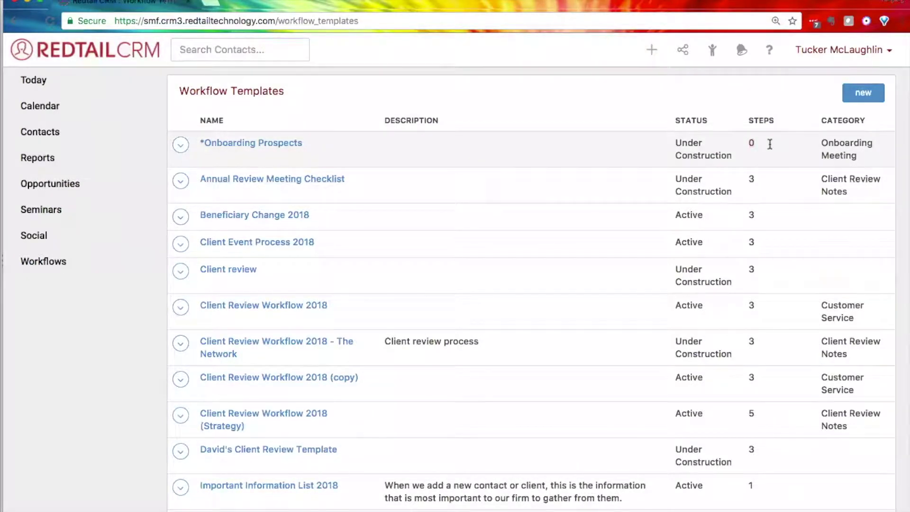
{"action": "left_click", "coordinate": [266, 142]}
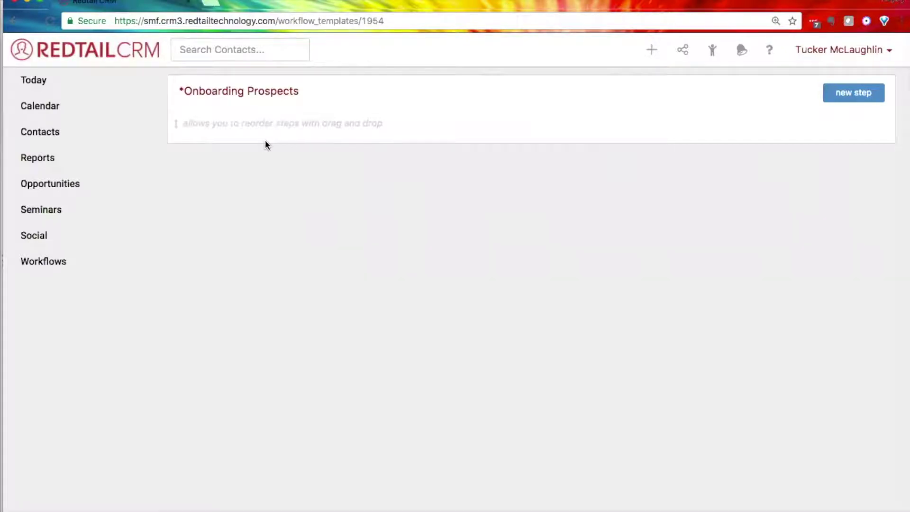
Step: Switch to the "Onboarding a Prospect" presentation slide and examine the names of the planned workflow steps
{"action": "mouse_move", "coordinate": [445, 510]}
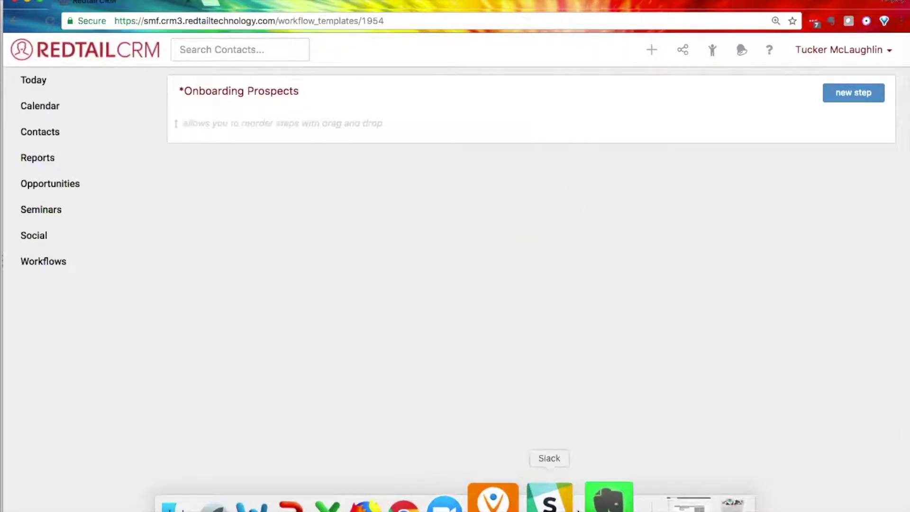
{"action": "left_click", "coordinate": [323, 508]}
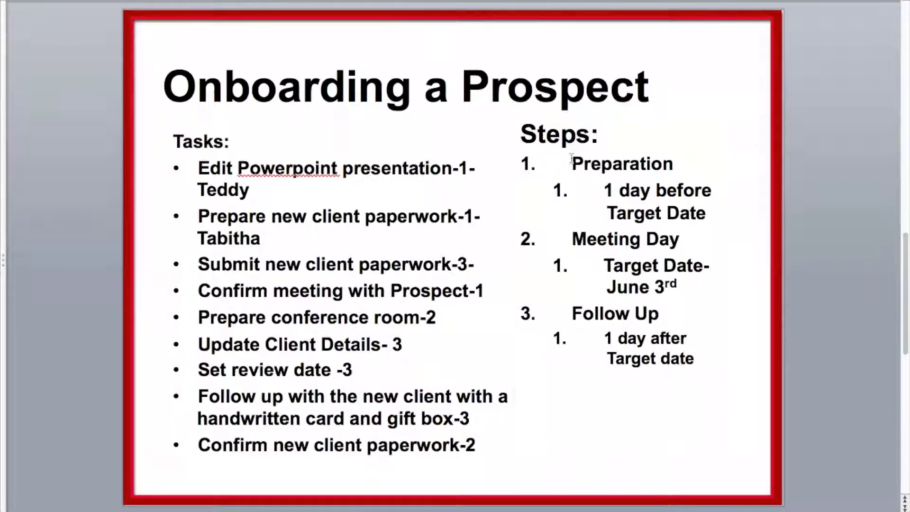
{"action": "left_click_drag", "start_coordinate": [571, 159], "coordinate": [676, 159]}
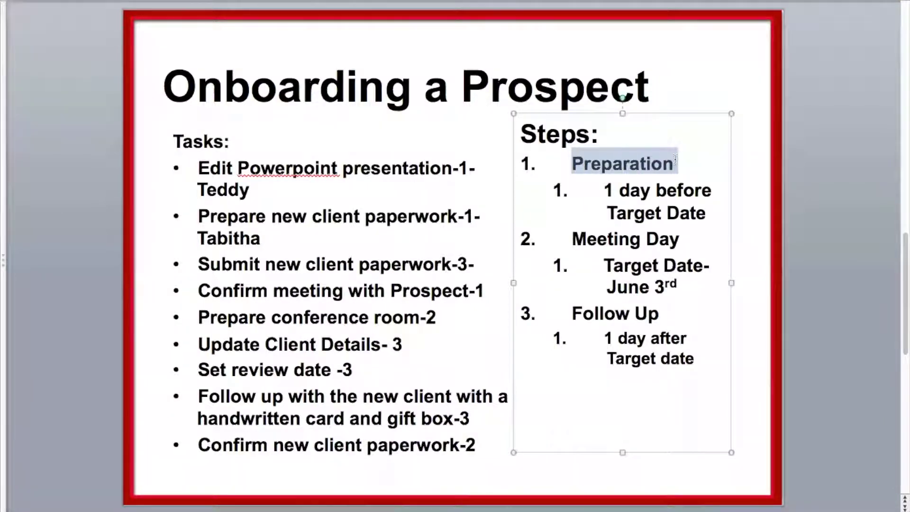
{"action": "left_click_drag", "start_coordinate": [573, 238], "coordinate": [678, 240]}
{"action": "left_click_drag", "start_coordinate": [571, 313], "coordinate": [656, 313]}
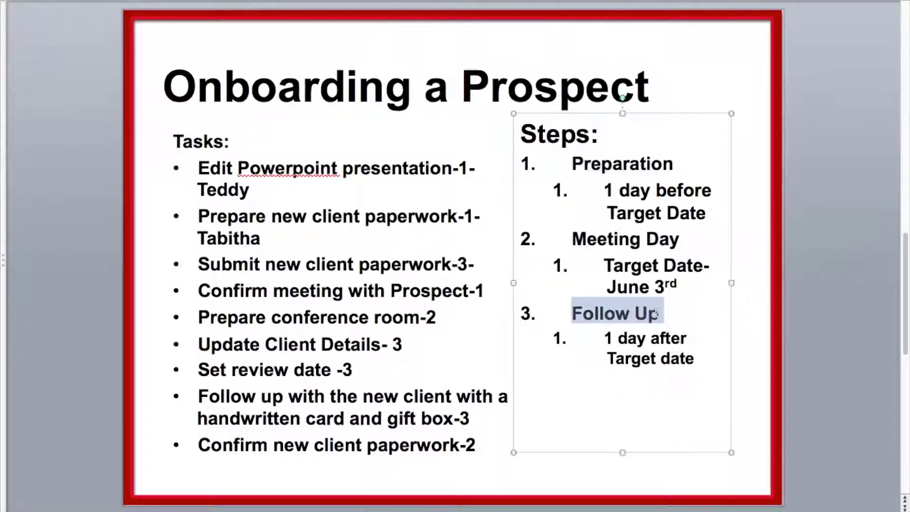
Step: Switch back to Redtail CRM in Google Chrome and add three new steps to the template
{"action": "mouse_move", "coordinate": [450, 504]}
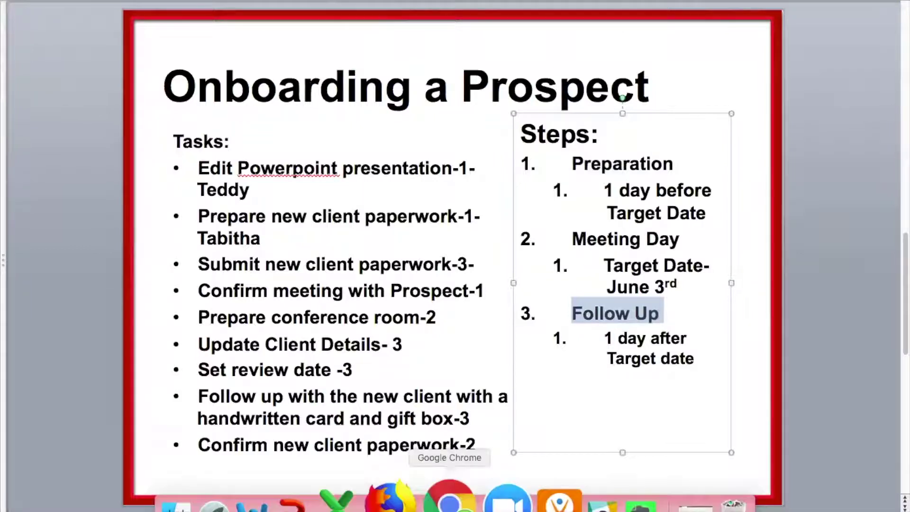
{"action": "left_click", "coordinate": [450, 503]}
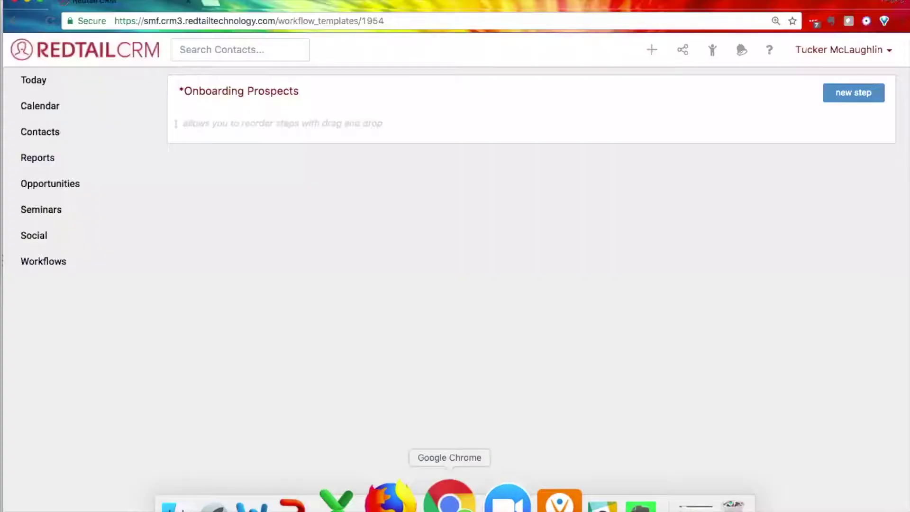
{"action": "left_click", "coordinate": [851, 94]}
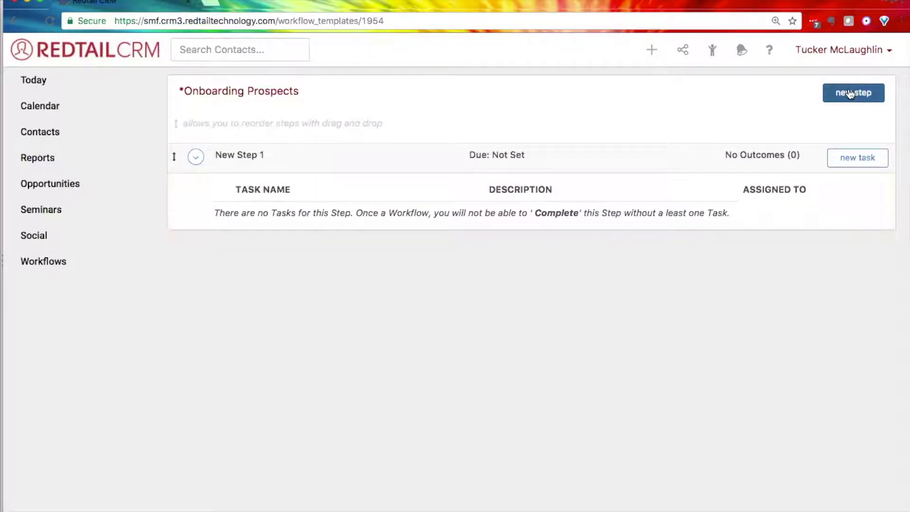
{"action": "left_click", "coordinate": [853, 93]}
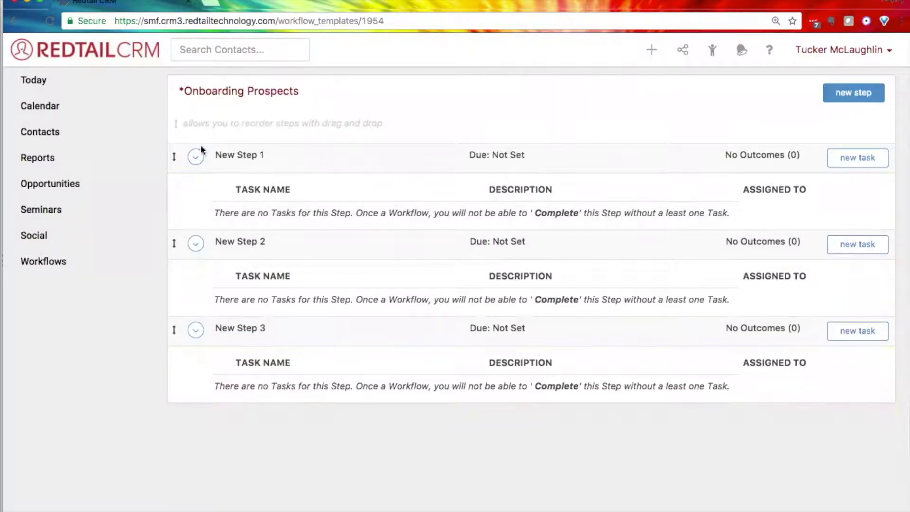
Step: Rename New Step 1 of the *Onboarding Prospects template as Preparation
{"action": "left_click_drag", "start_coordinate": [265, 156], "coordinate": [216, 158]}
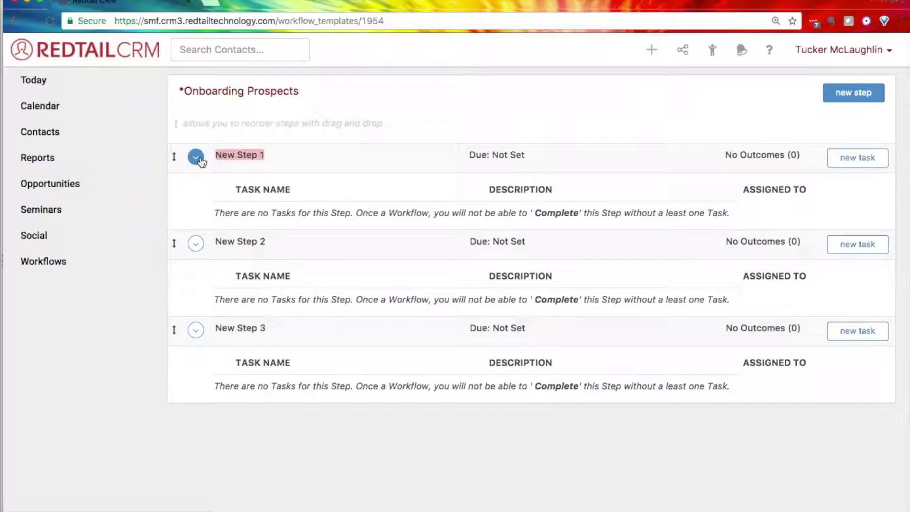
{"action": "left_click", "coordinate": [202, 162]}
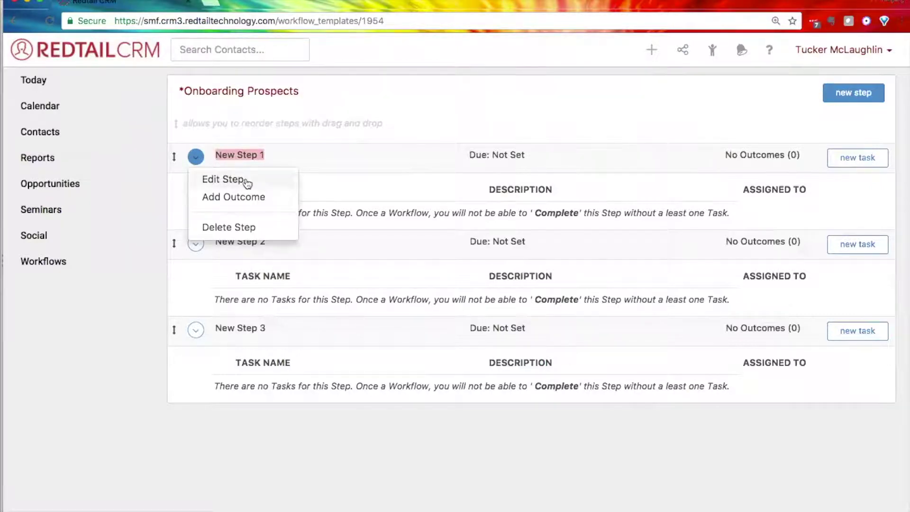
{"action": "left_click", "coordinate": [255, 181]}
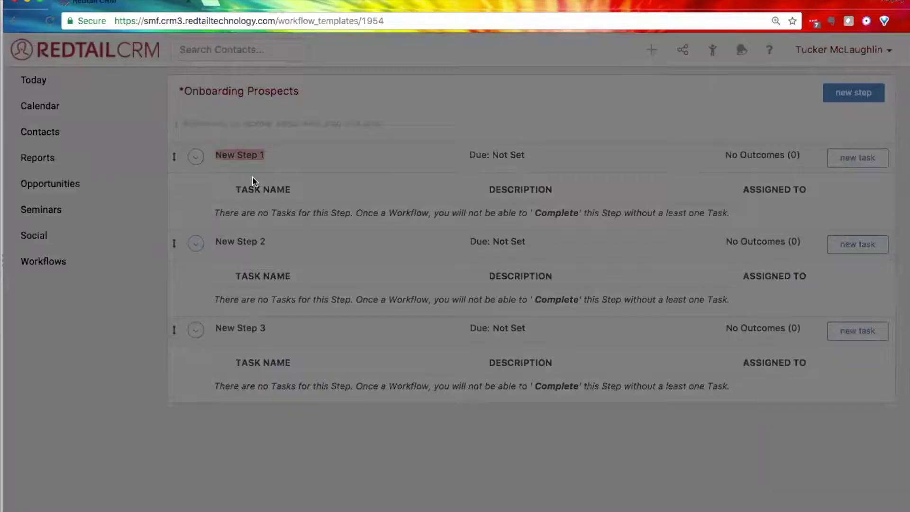
{"action": "triple_click", "coordinate": [266, 135]}
{"action": "type", "text": "Prepara"}
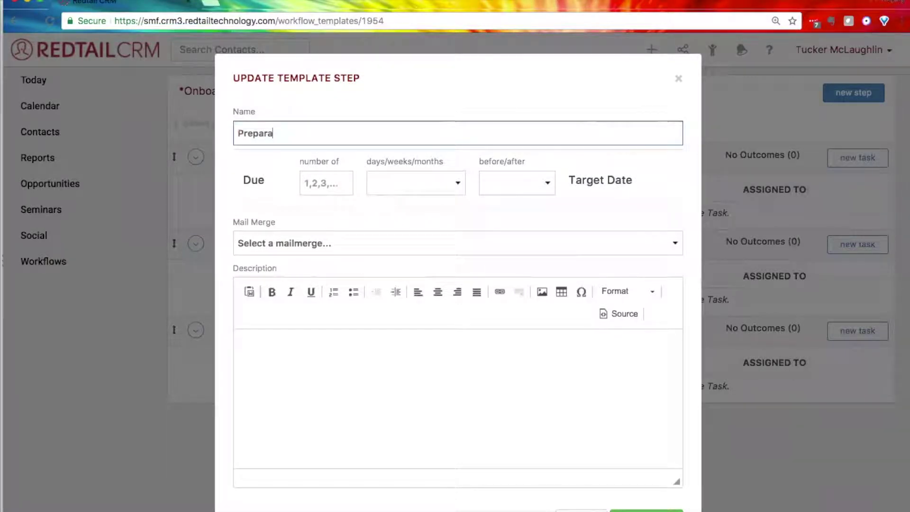
{"action": "type", "text": "tion"}
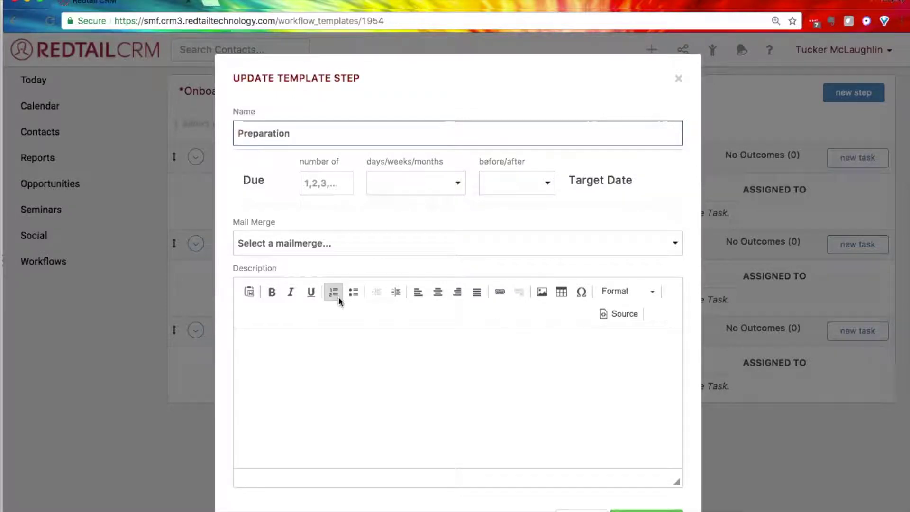
Step: Switch to the "Onboarding a Prospect" slide in PowerPoint and examine the planned due timing of each workflow step
{"action": "mouse_move", "coordinate": [402, 504]}
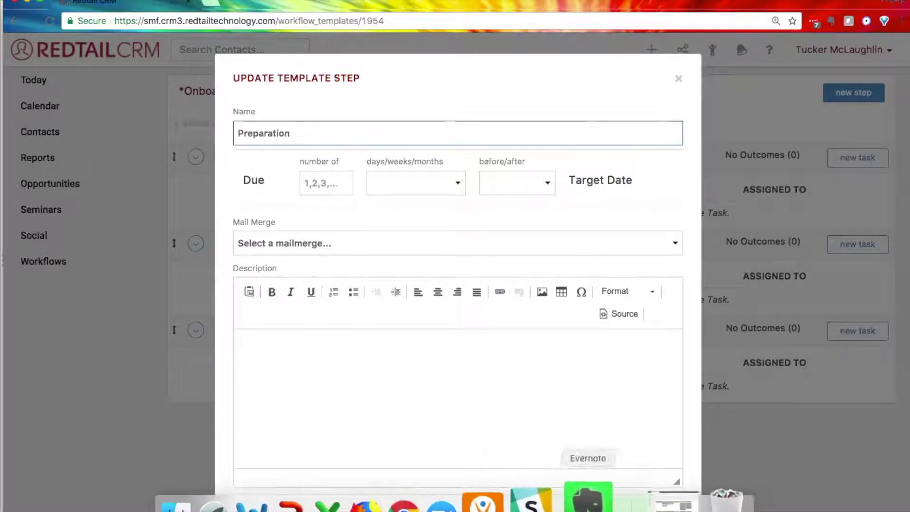
{"action": "left_click", "coordinate": [339, 498]}
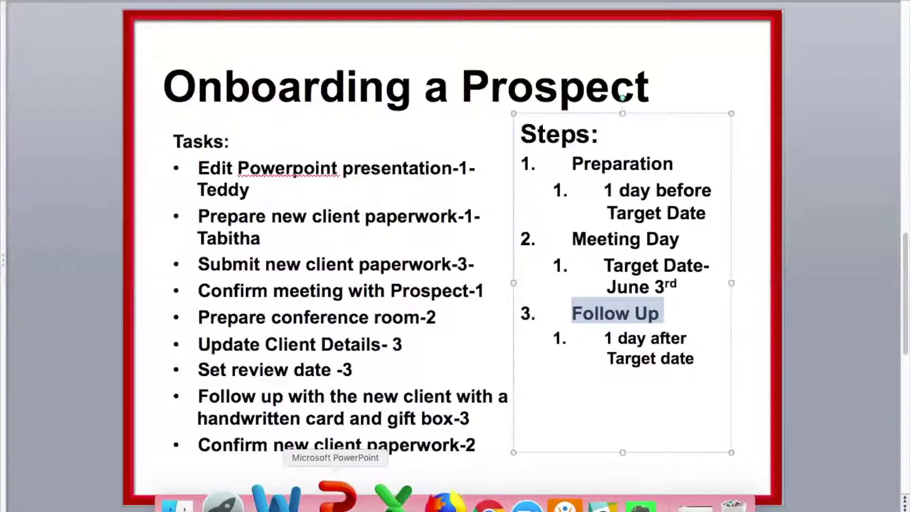
{"action": "left_click_drag", "start_coordinate": [605, 190], "coordinate": [707, 210]}
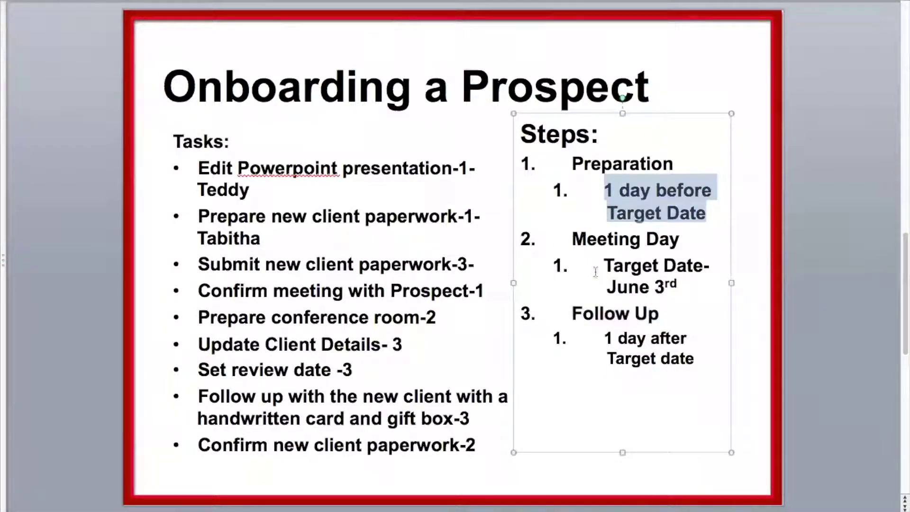
{"action": "left_click_drag", "start_coordinate": [601, 265], "coordinate": [681, 290]}
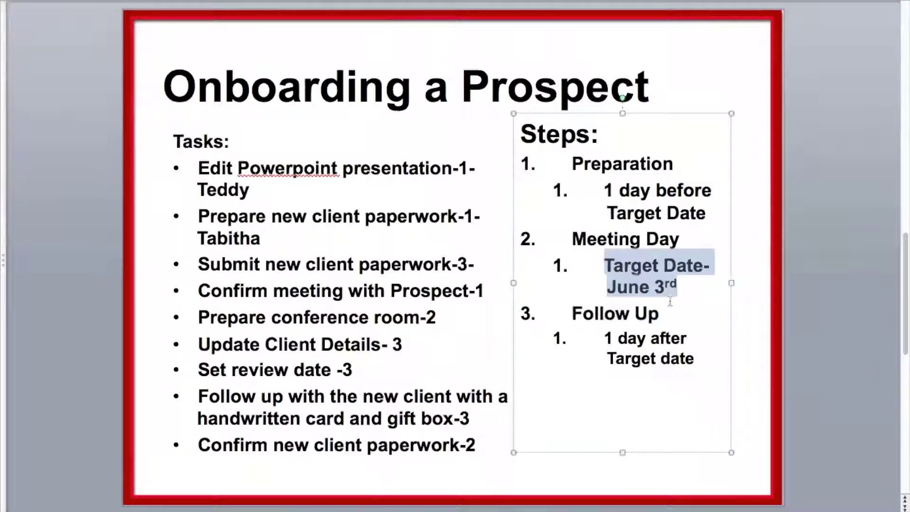
{"action": "left_click_drag", "start_coordinate": [602, 339], "coordinate": [696, 364]}
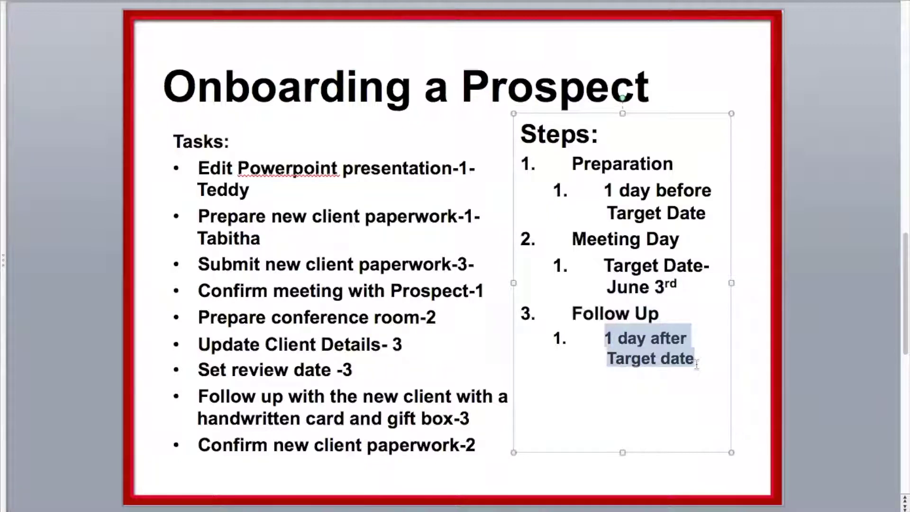
{"action": "left_click_drag", "start_coordinate": [679, 287], "coordinate": [601, 265]}
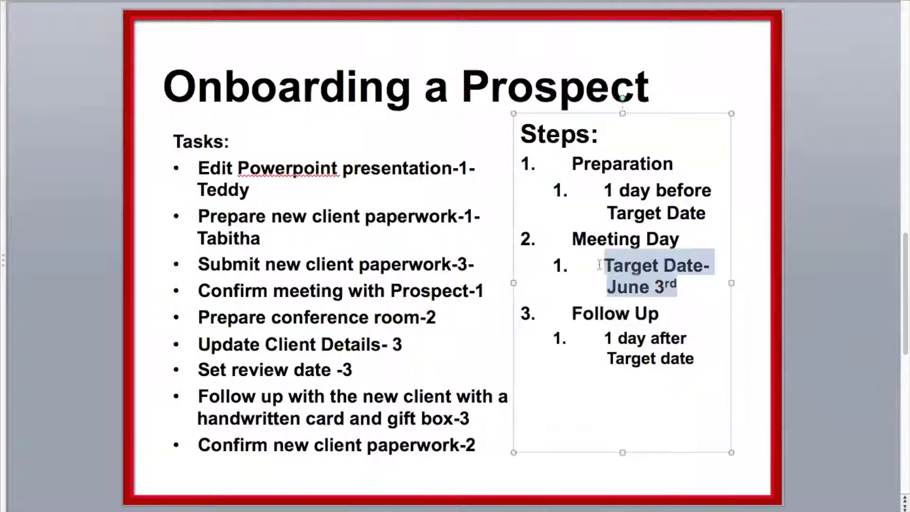
Step: Switch back to the open template step form in Redtail CRM in Google Chrome
{"action": "mouse_move", "coordinate": [414, 498]}
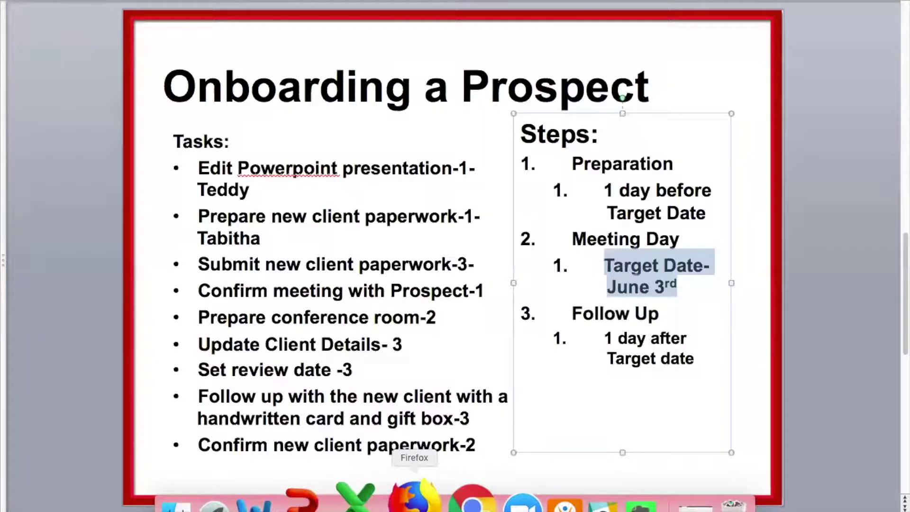
{"action": "left_click", "coordinate": [414, 498]}
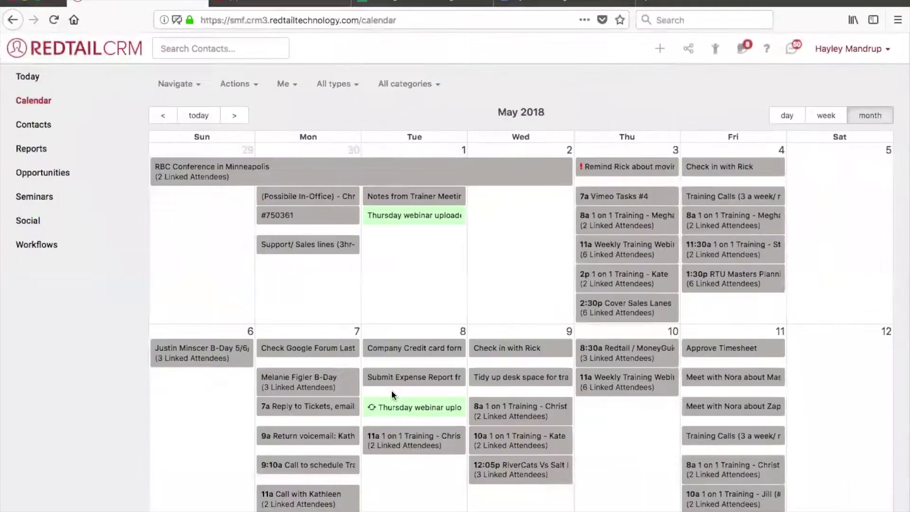
{"action": "mouse_move", "coordinate": [433, 498]}
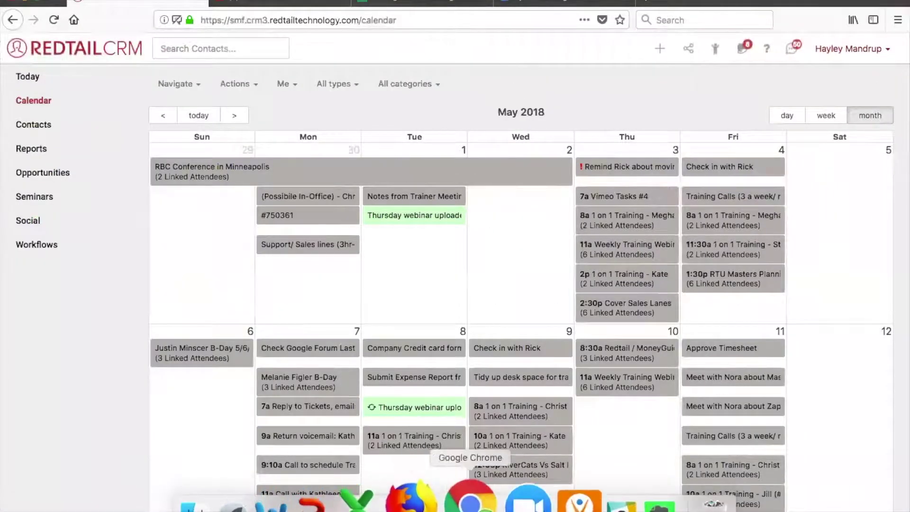
{"action": "left_click", "coordinate": [470, 498]}
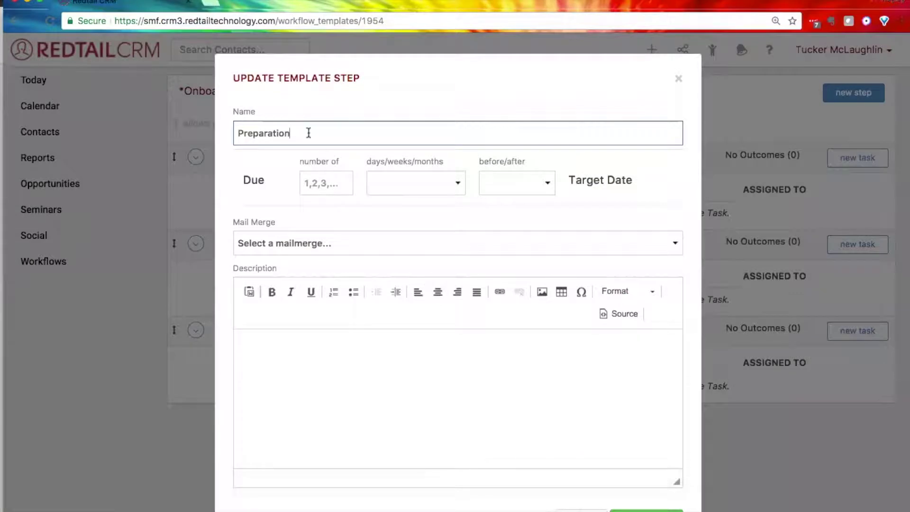
Step: Set the Preparation step's due timing to 1 Days Before the target date
{"action": "left_click", "coordinate": [334, 184]}
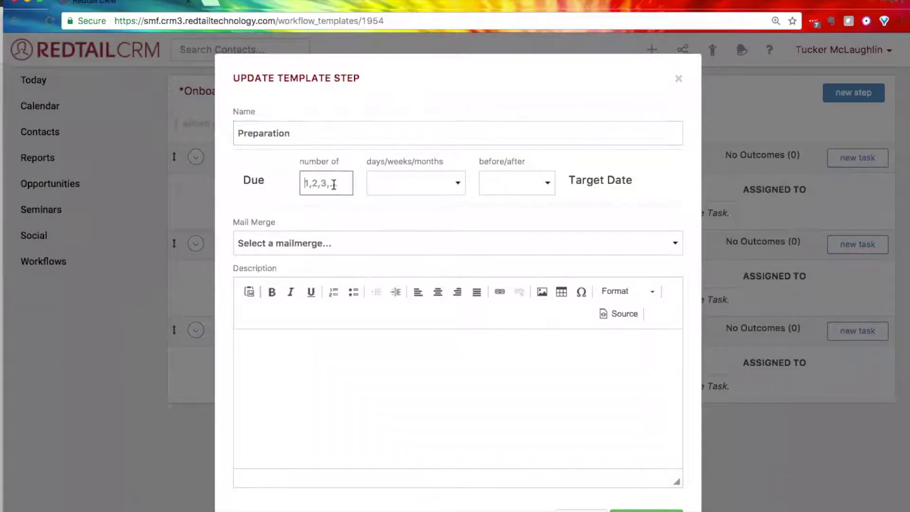
{"action": "type", "text": "1"}
{"action": "left_click", "coordinate": [408, 183]}
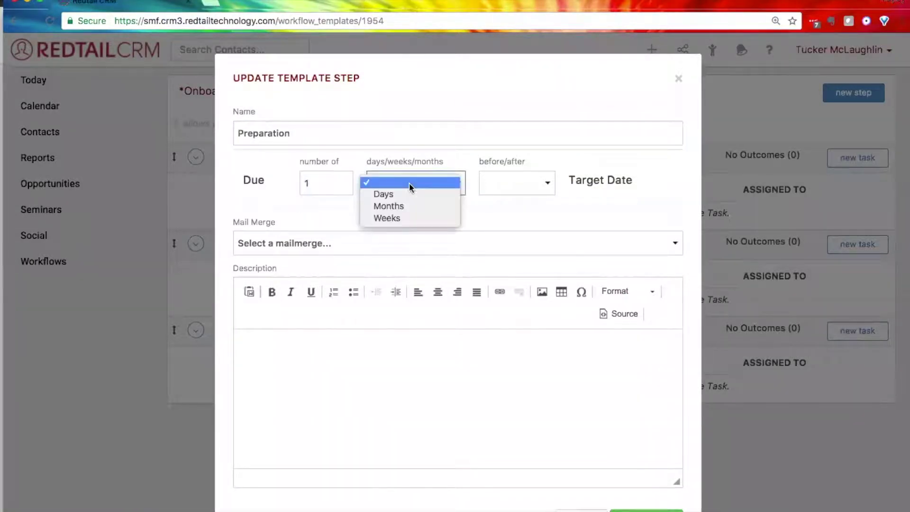
{"action": "left_click", "coordinate": [410, 194]}
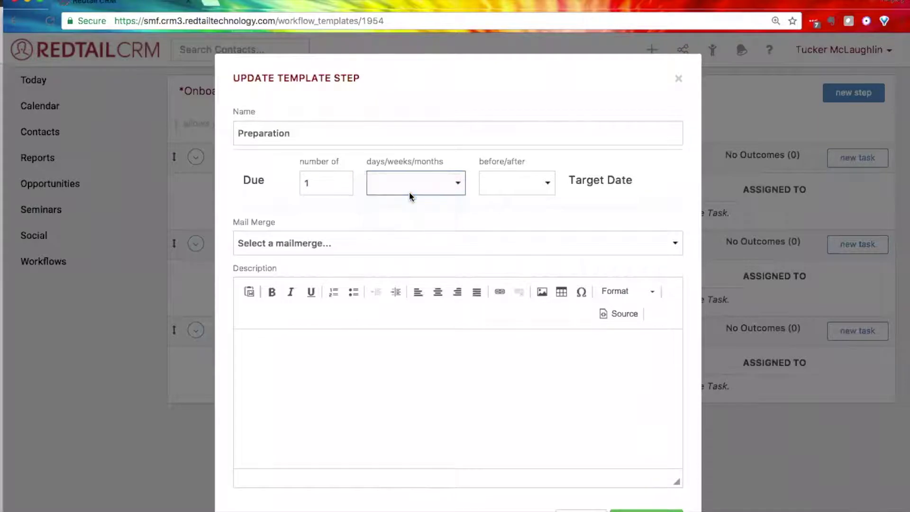
{"action": "left_click", "coordinate": [504, 184]}
{"action": "left_click", "coordinate": [512, 205]}
{"action": "left_click_drag", "start_coordinate": [569, 180], "coordinate": [640, 180]}
{"action": "left_click", "coordinate": [639, 180]}
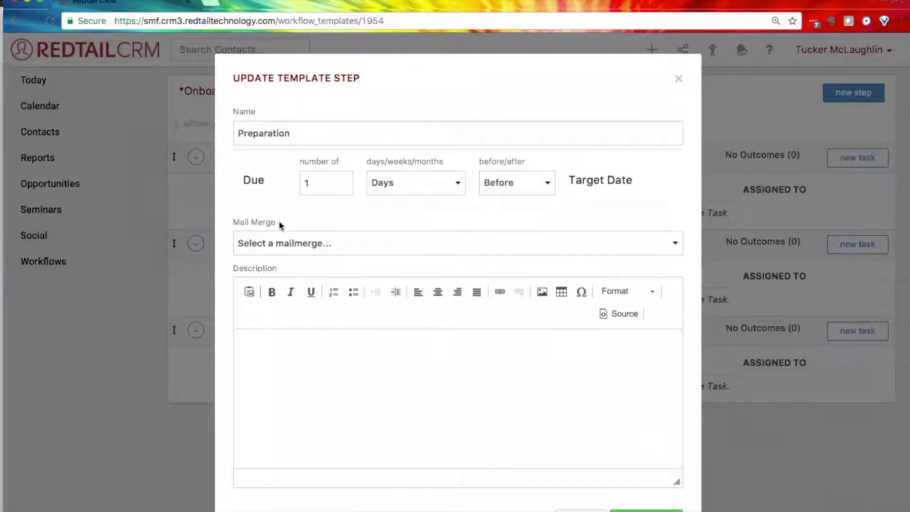
Step: Save the Preparation step without a mail merge or description and check its name and due timing in the template
{"action": "triple_click", "coordinate": [254, 222]}
{"action": "left_click", "coordinate": [328, 223]}
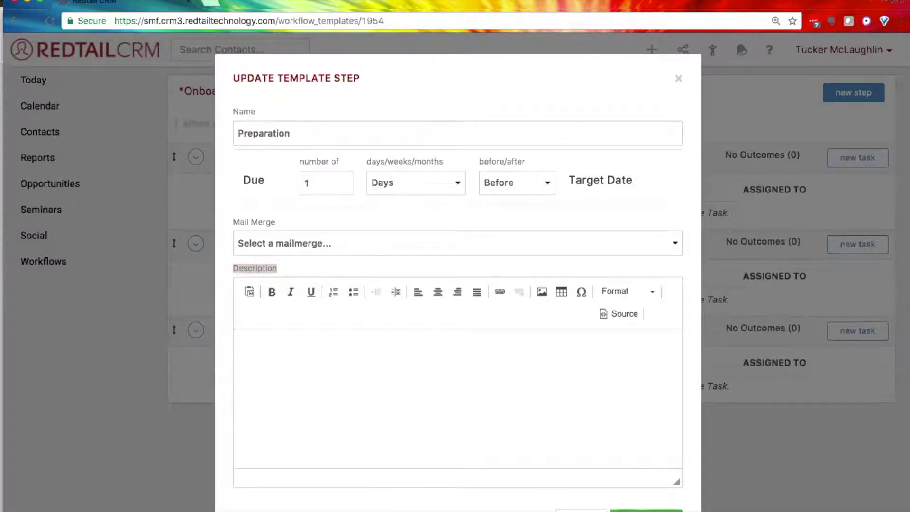
{"action": "left_click", "coordinate": [646, 510]}
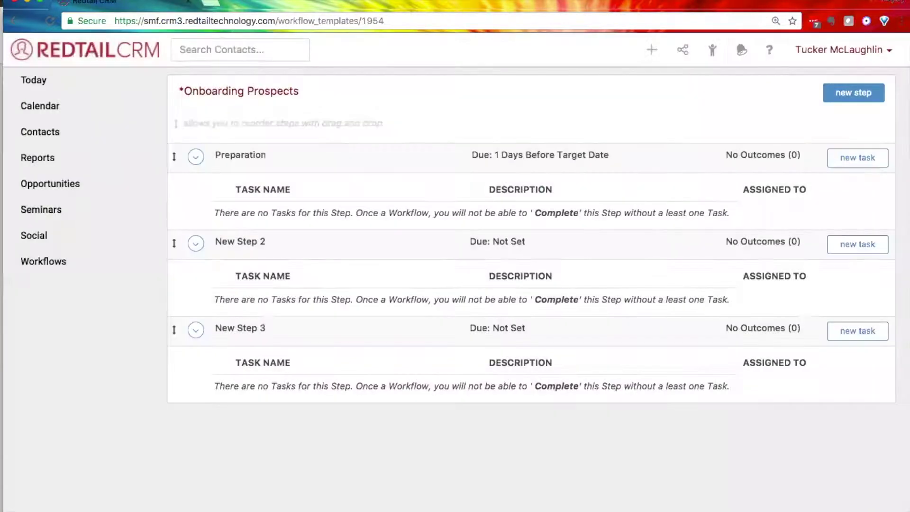
{"action": "left_click_drag", "start_coordinate": [268, 157], "coordinate": [217, 155]}
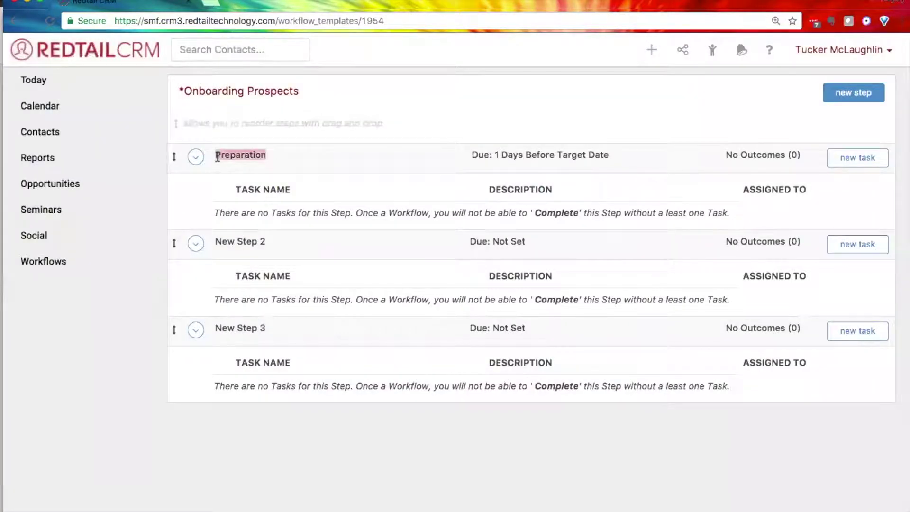
{"action": "left_click_drag", "start_coordinate": [472, 155], "coordinate": [617, 156]}
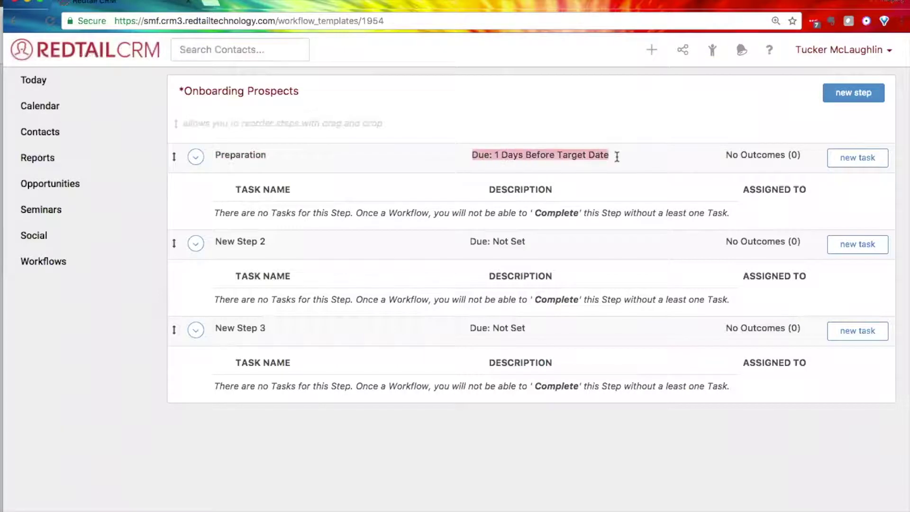
{"action": "left_click", "coordinate": [617, 157]}
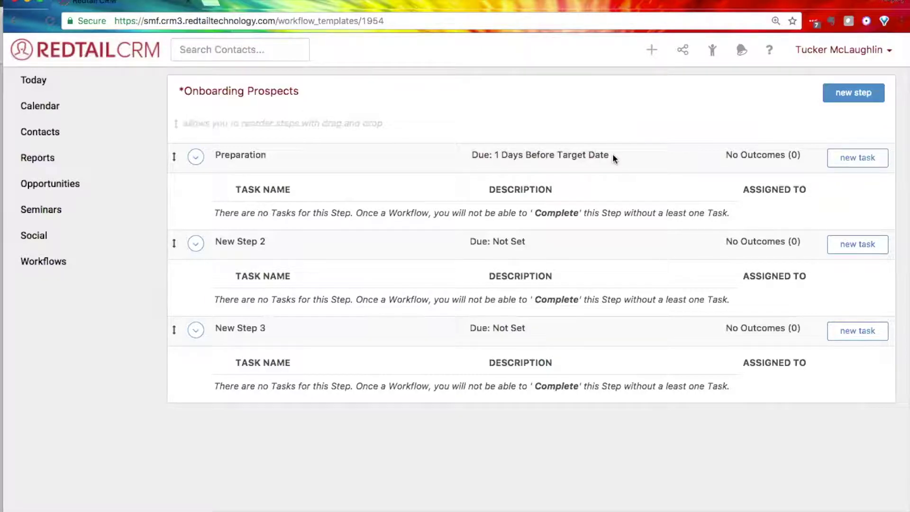
Step: Rename New Step 2 of the template as Day of Meeting
{"action": "left_click", "coordinate": [196, 244]}
{"action": "left_click", "coordinate": [227, 265]}
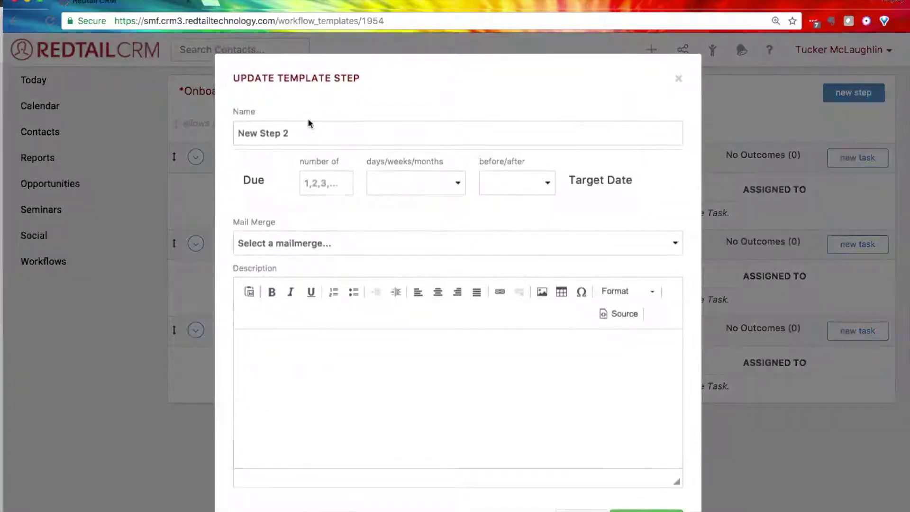
{"action": "left_click_drag", "start_coordinate": [297, 132], "coordinate": [198, 133]}
{"action": "type", "text": "D"}
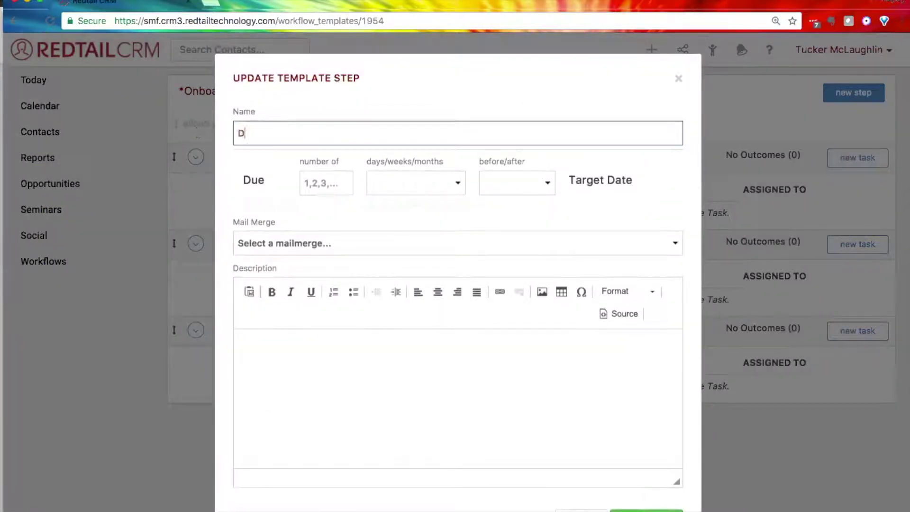
{"action": "type", "text": "ay of Meeting"}
Step: Set the Day of Meeting step's due timing to 0 Days Before the target date and save the step
{"action": "left_click", "coordinate": [324, 181]}
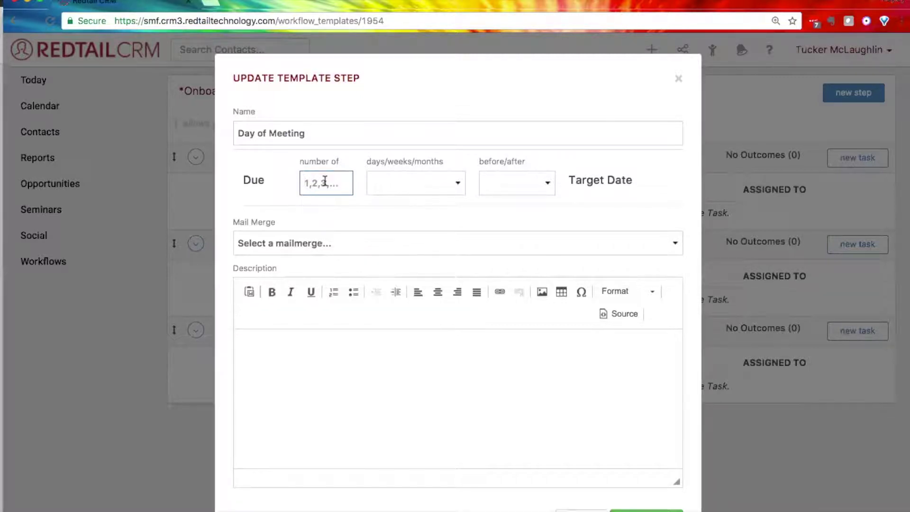
{"action": "type", "text": "0"}
{"action": "left_click", "coordinate": [425, 186]}
{"action": "left_click", "coordinate": [427, 192]}
{"action": "left_click", "coordinate": [491, 184]}
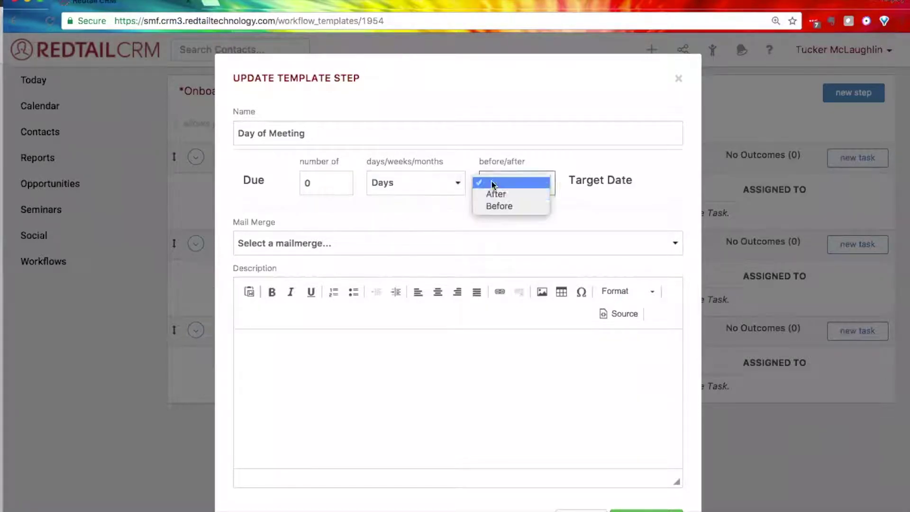
{"action": "left_click", "coordinate": [508, 206]}
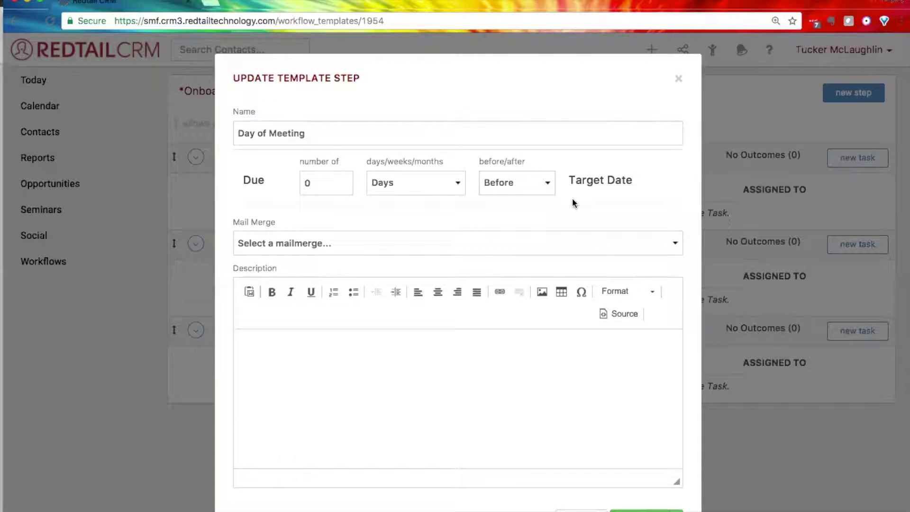
{"action": "left_click_drag", "start_coordinate": [634, 180], "coordinate": [567, 181]}
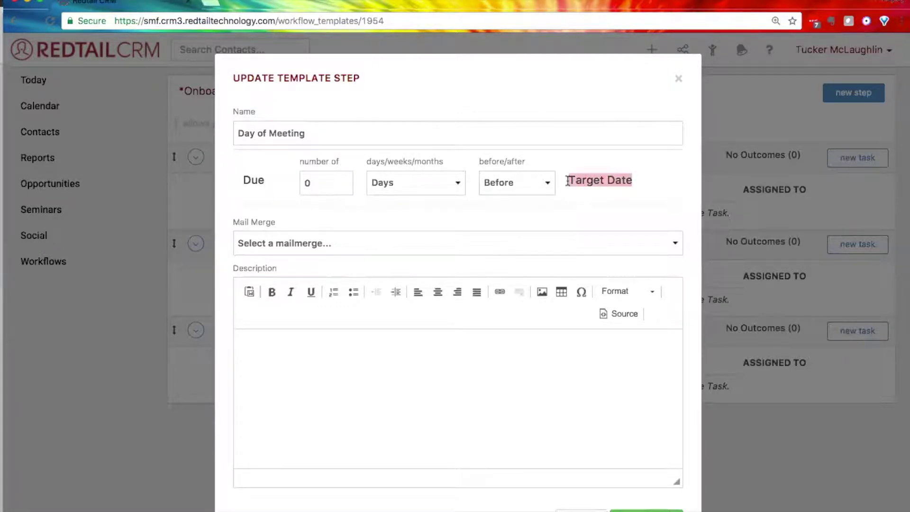
{"action": "left_click", "coordinate": [568, 182]}
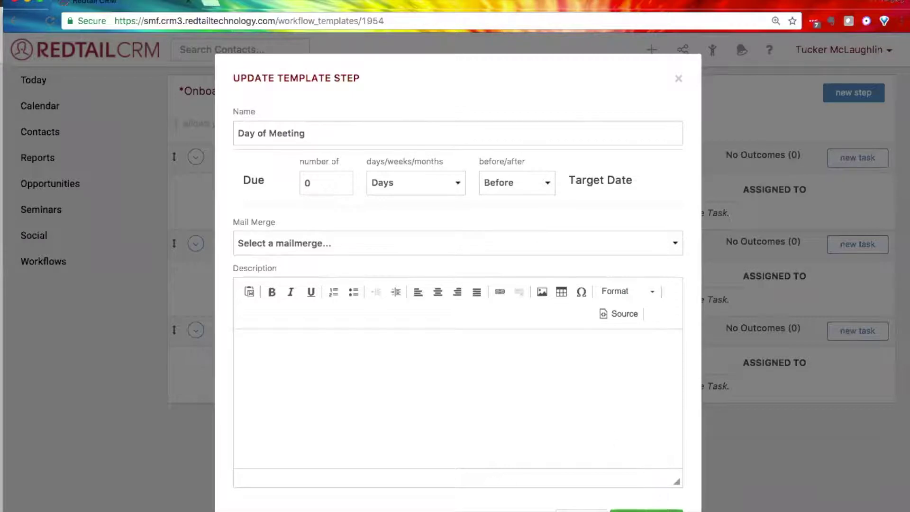
{"action": "left_click", "coordinate": [646, 511]}
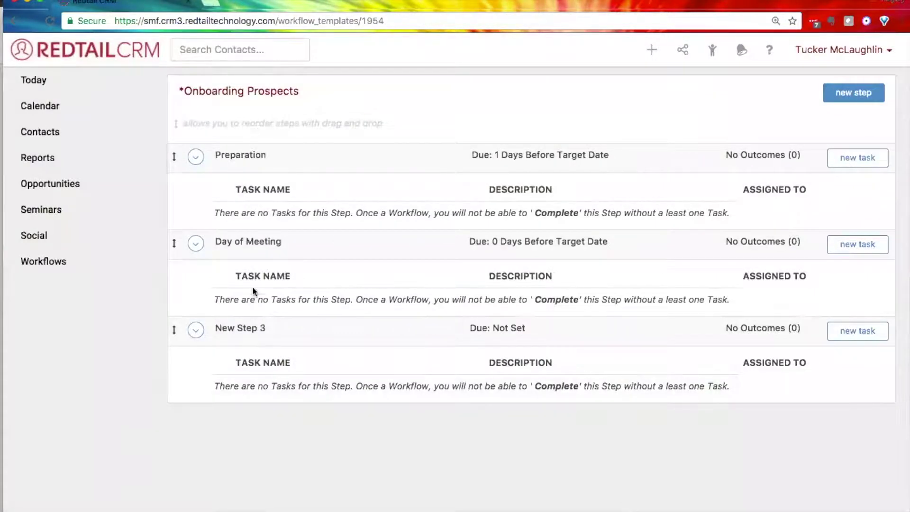
Step: Rename New Step 3 of the template as Follow Up
{"action": "left_click", "coordinate": [195, 329]}
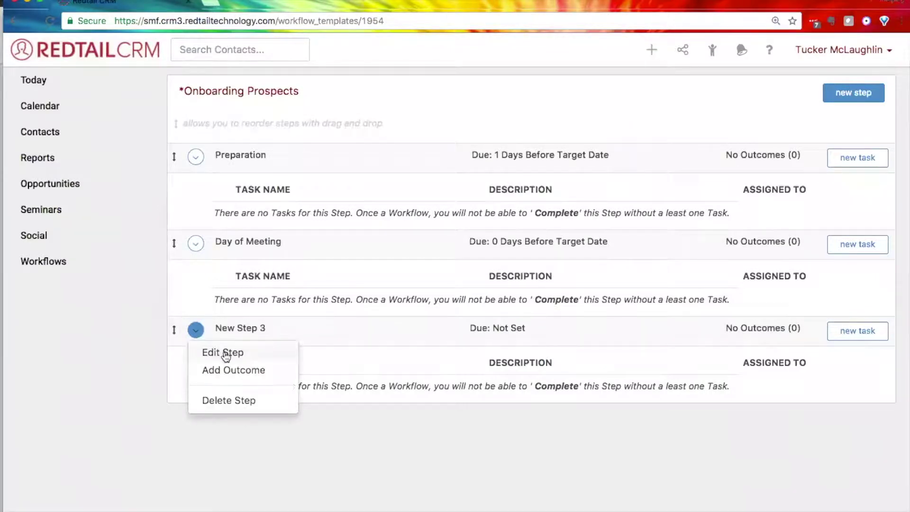
{"action": "left_click", "coordinate": [225, 353]}
{"action": "triple_click", "coordinate": [296, 127]}
{"action": "type", "text": "Follow Up"}
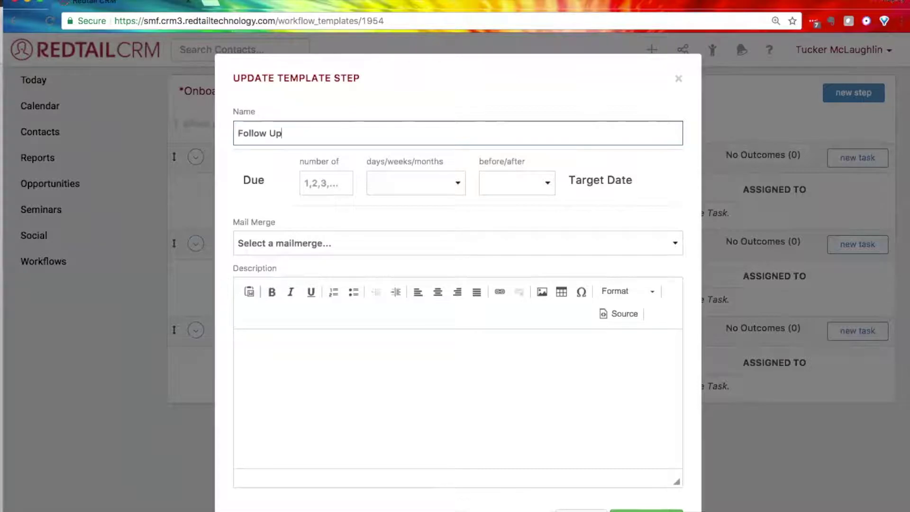
Step: Set the Follow Up step's due timing to 1 Days After the target date and save the step
{"action": "left_click", "coordinate": [399, 189]}
{"action": "left_click", "coordinate": [400, 193]}
{"action": "left_click", "coordinate": [496, 188]}
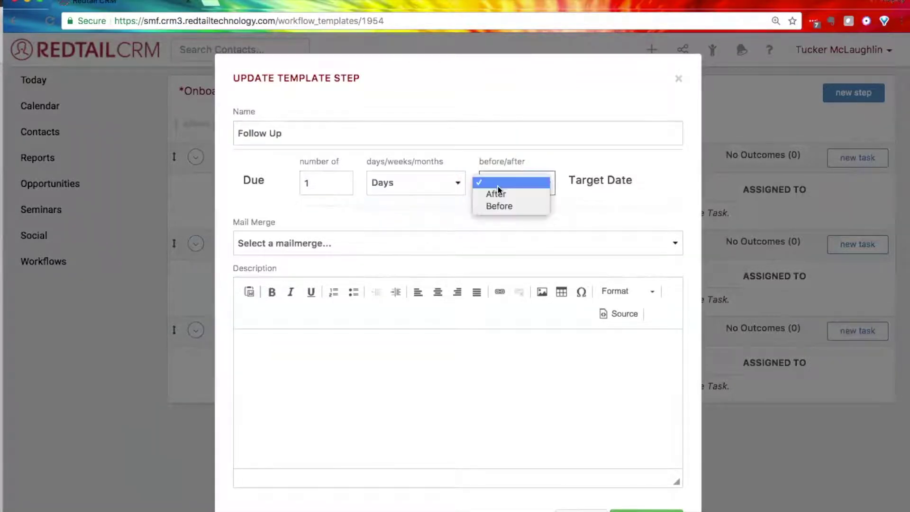
{"action": "left_click", "coordinate": [514, 195]}
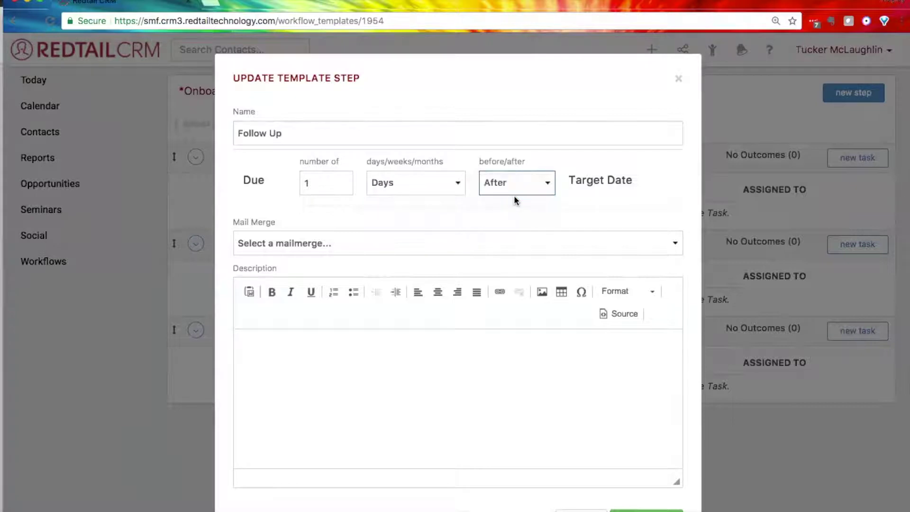
{"action": "left_click_drag", "start_coordinate": [567, 179], "coordinate": [645, 180]}
{"action": "left_click", "coordinate": [645, 181]}
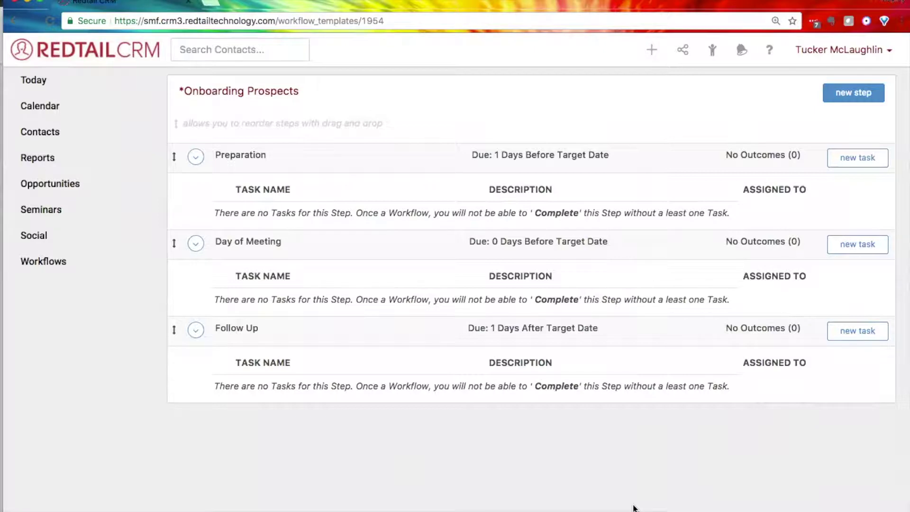
Step: Switch to the PowerPoint slide, copy the first task's name, Edit Powerpoint presentation, and check its planned assignee
{"action": "left_click_drag", "start_coordinate": [266, 154], "coordinate": [216, 157]}
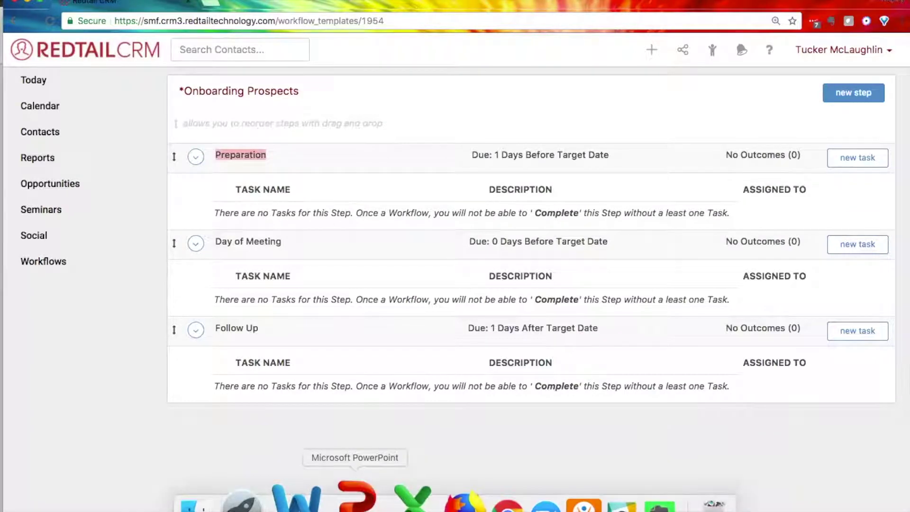
{"action": "left_click", "coordinate": [356, 500]}
{"action": "left_click", "coordinate": [588, 266]}
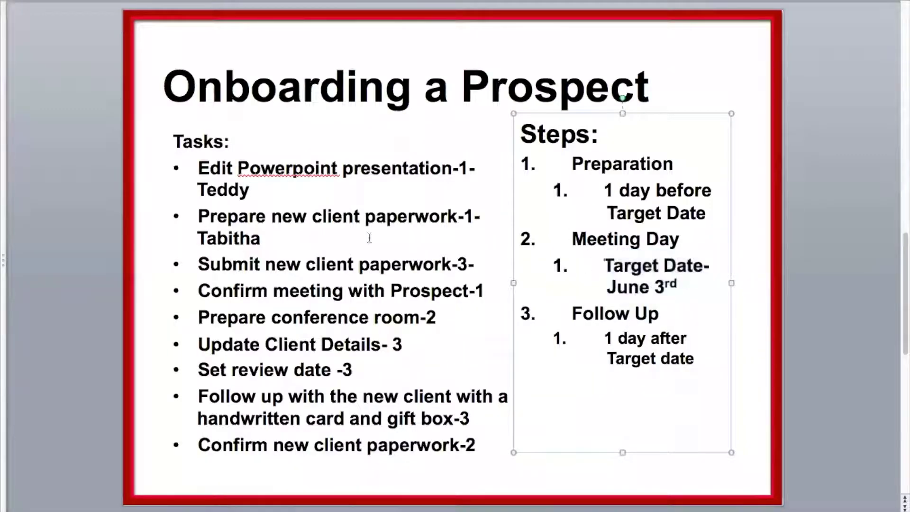
{"action": "left_click_drag", "start_coordinate": [172, 141], "coordinate": [228, 140]}
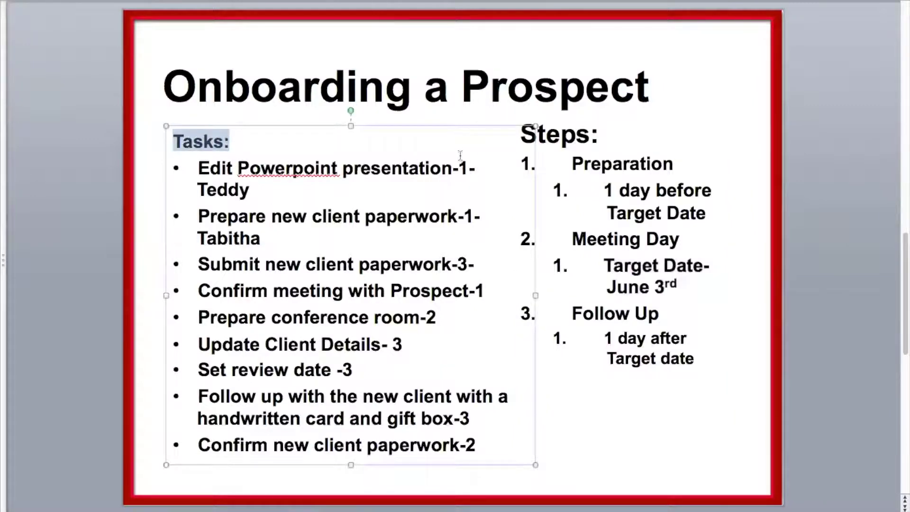
{"action": "left_click", "coordinate": [468, 167]}
{"action": "left_click_drag", "start_coordinate": [467, 165], "coordinate": [200, 168]}
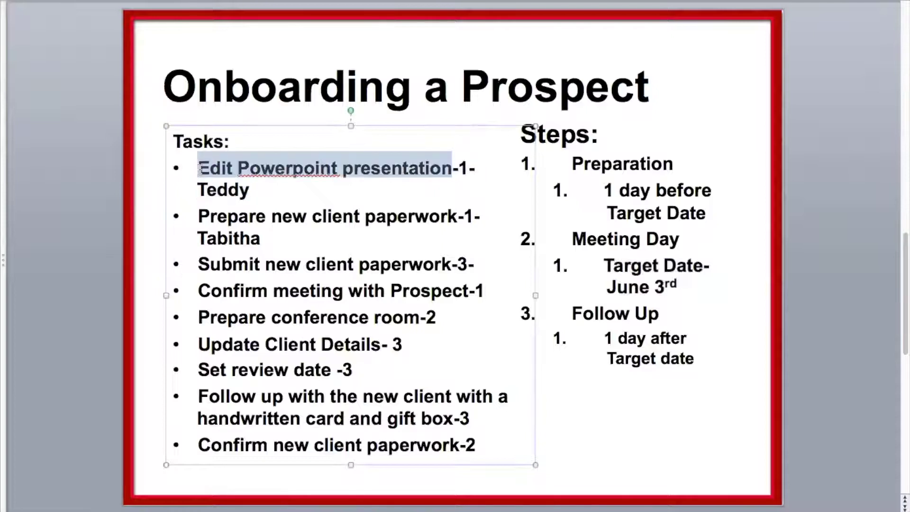
{"action": "left_click", "coordinate": [249, 191]}
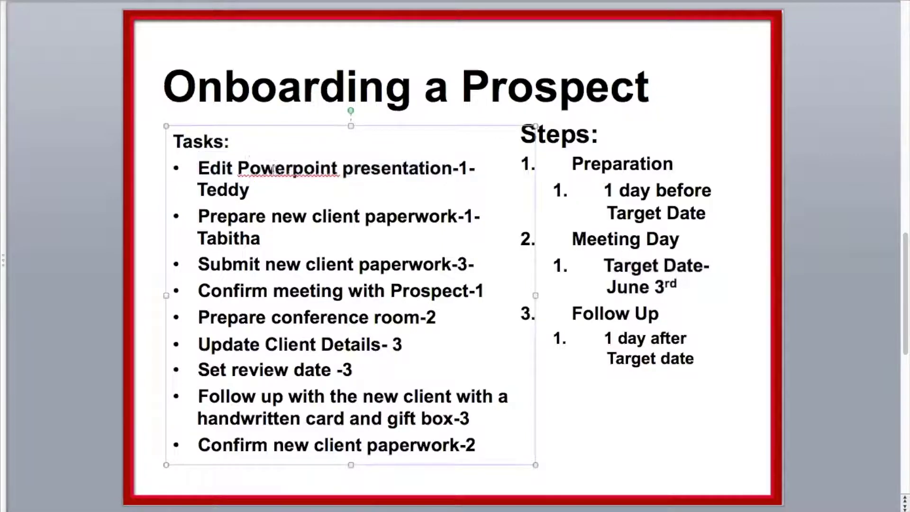
{"action": "left_click_drag", "start_coordinate": [249, 191], "coordinate": [205, 191]}
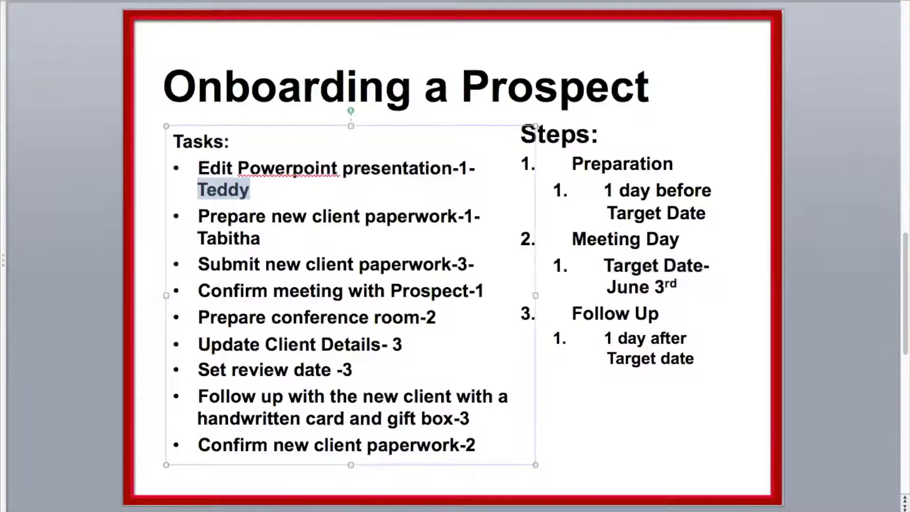
Step: Switch back to Redtail CRM in Chrome, add a task to the Preparation step and name it Edit Powerpoint presentation
{"action": "mouse_move", "coordinate": [329, 510]}
{"action": "left_click", "coordinate": [452, 510]}
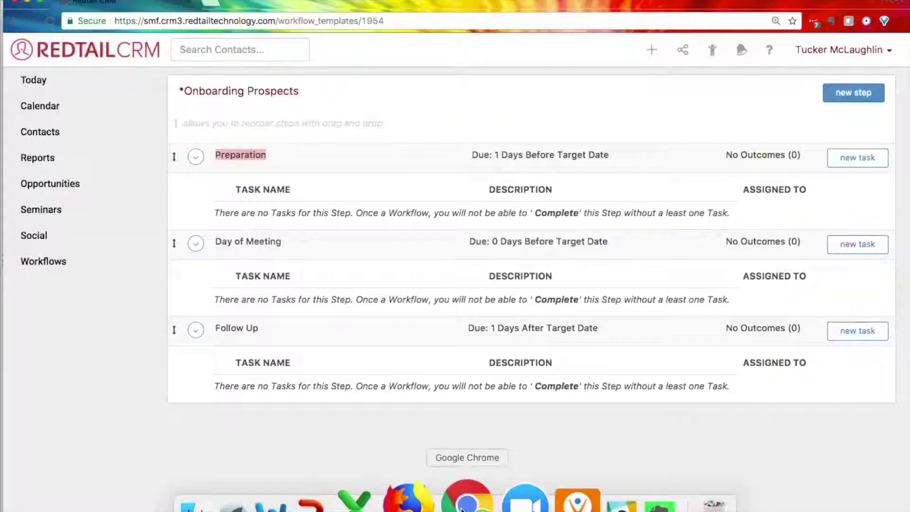
{"action": "left_click", "coordinate": [877, 162]}
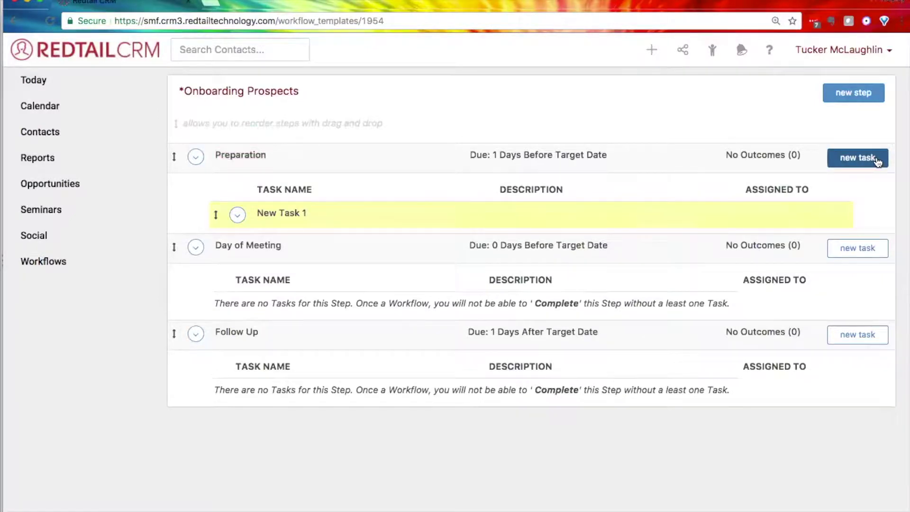
{"action": "left_click", "coordinate": [237, 214]}
{"action": "left_click", "coordinate": [265, 239]}
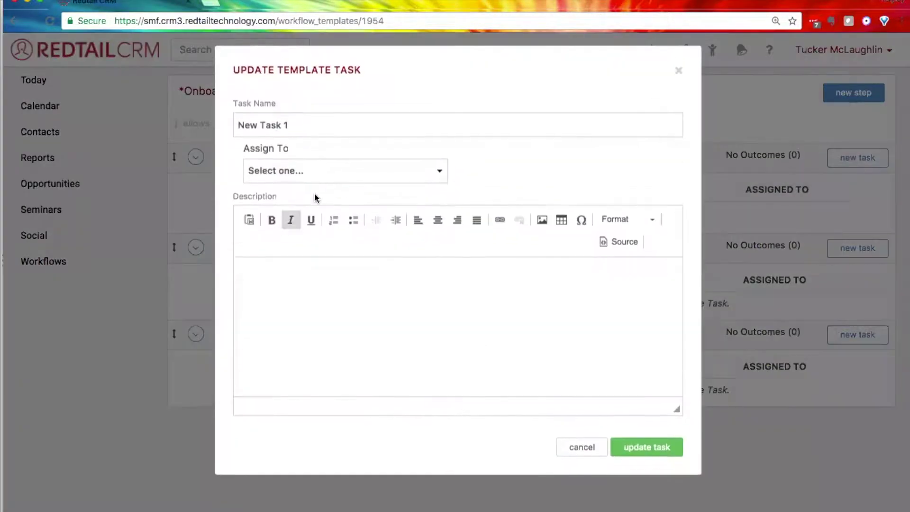
{"action": "left_click_drag", "start_coordinate": [303, 134], "coordinate": [210, 137]}
{"action": "type", "text": "Edit Powerpoint presentation"}
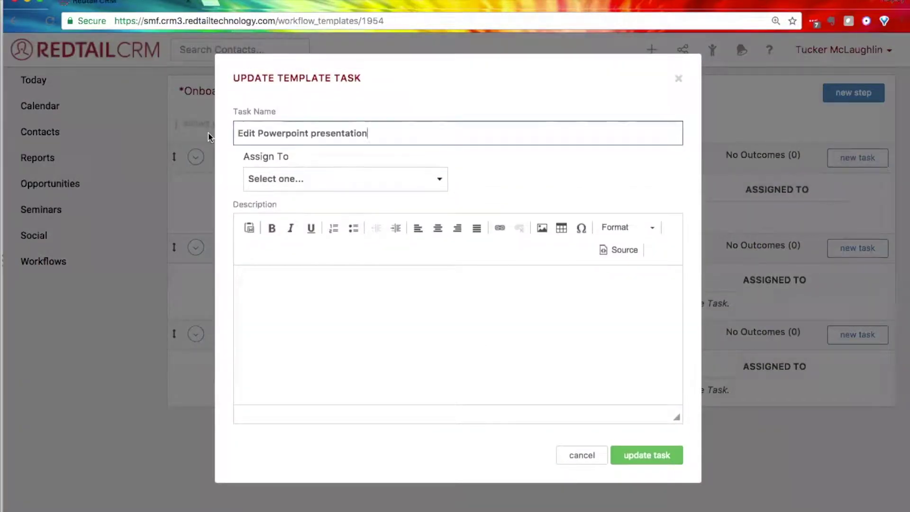
{"action": "triple_click", "coordinate": [232, 133]}
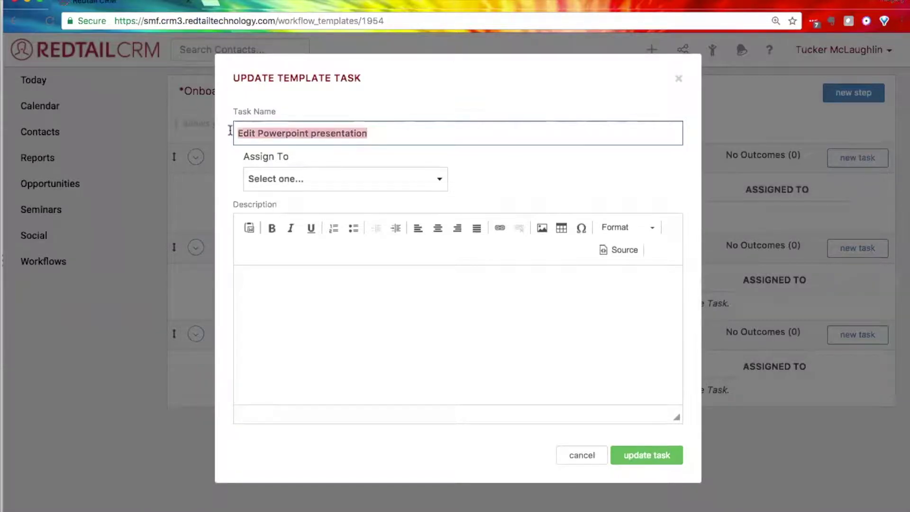
{"action": "left_click", "coordinate": [405, 140]}
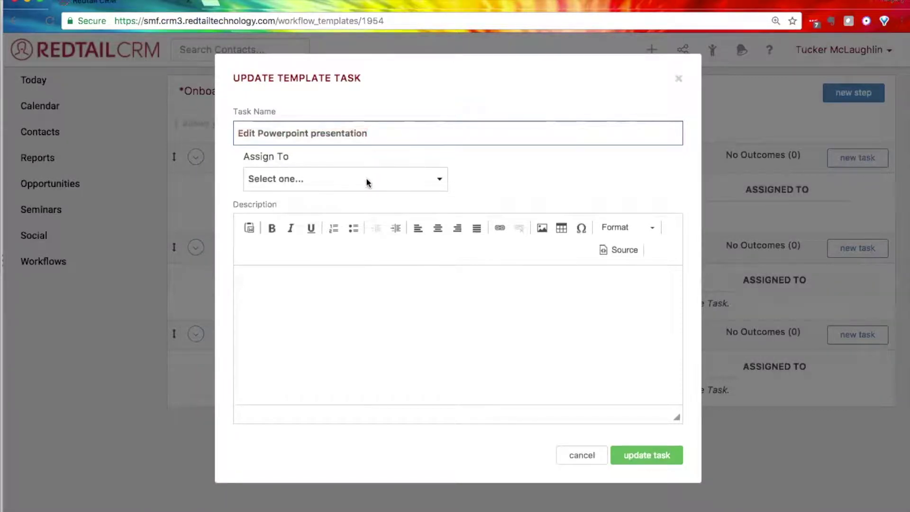
Step: Assign the Edit Powerpoint presentation task by User to the team member planned for it on the slide
{"action": "left_click", "coordinate": [366, 179]}
{"action": "left_click", "coordinate": [355, 192]}
{"action": "left_click", "coordinate": [540, 175]}
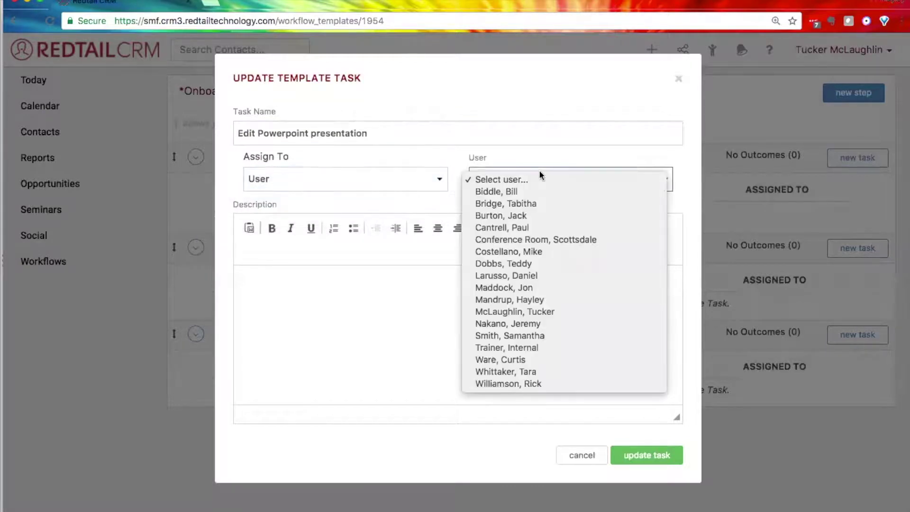
{"action": "left_click", "coordinate": [529, 264]}
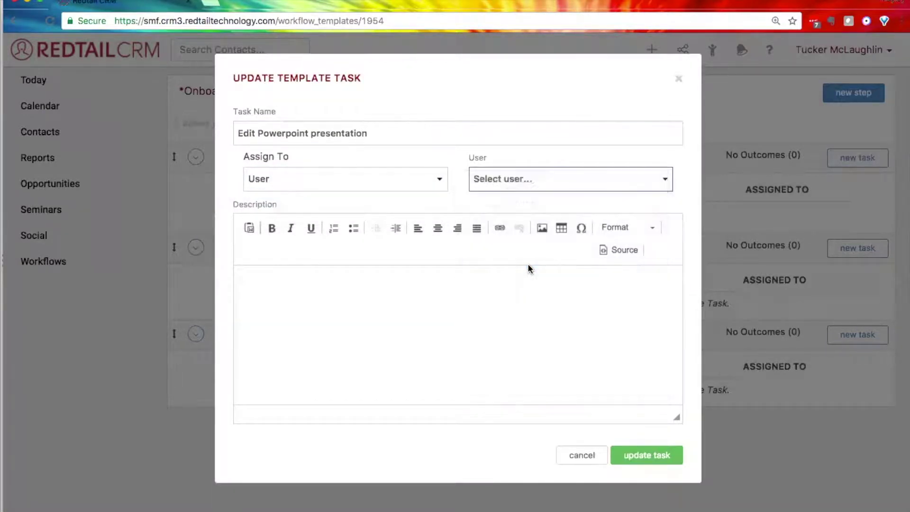
{"action": "left_click", "coordinate": [392, 307]}
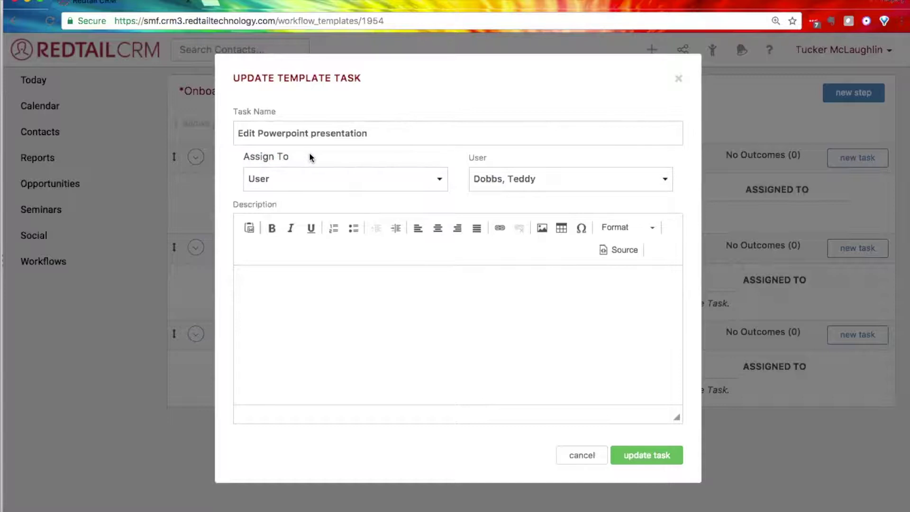
Step: Review the assignment types available for the Edit Powerpoint presentation task and save it without a description
{"action": "left_click", "coordinate": [313, 175]}
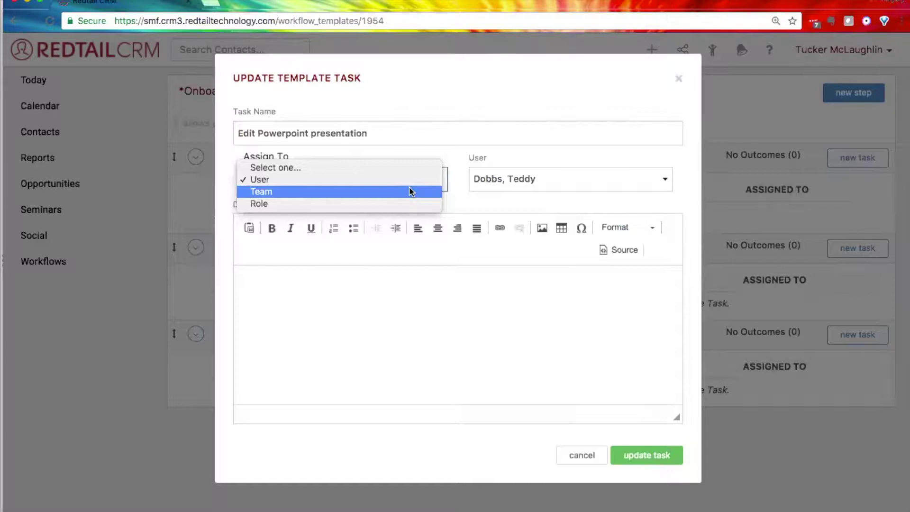
{"action": "left_click", "coordinate": [395, 180]}
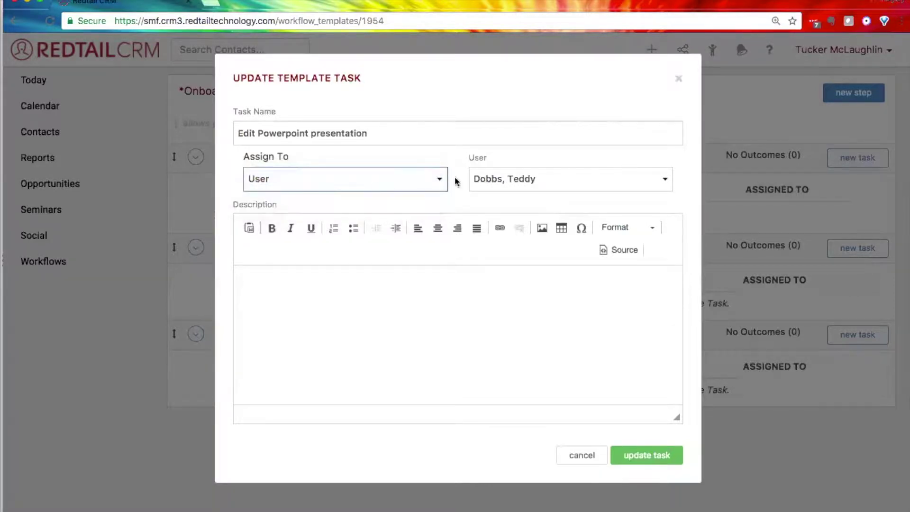
{"action": "left_click", "coordinate": [432, 184]}
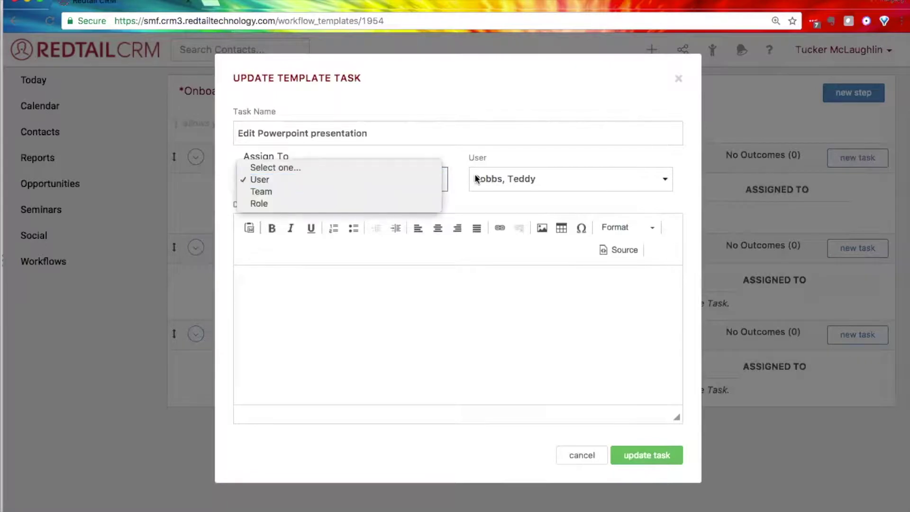
{"action": "left_click", "coordinate": [451, 190]}
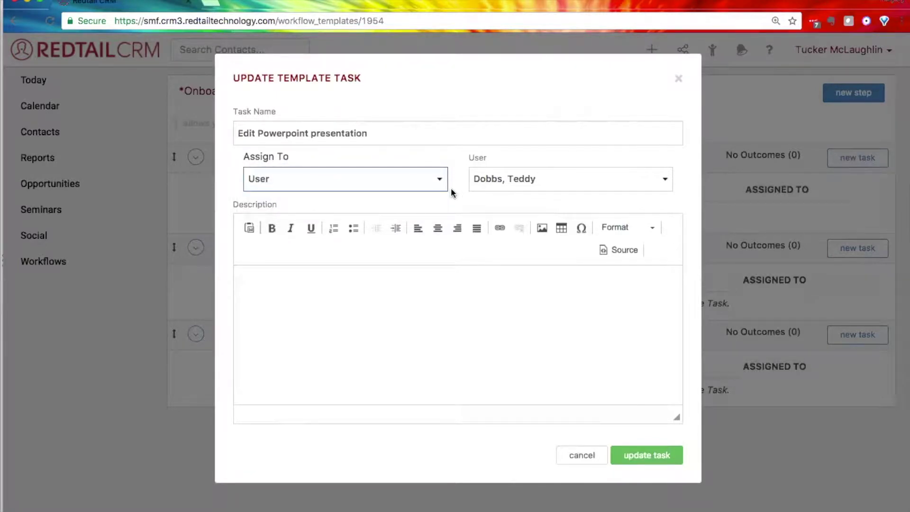
{"action": "left_click", "coordinate": [466, 196]}
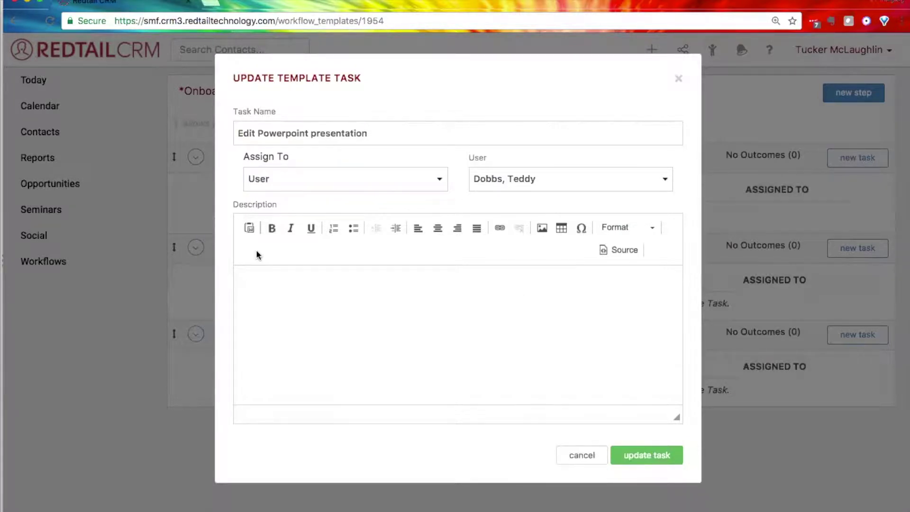
{"action": "left_click_drag", "start_coordinate": [279, 209], "coordinate": [229, 203]}
{"action": "left_click", "coordinate": [643, 459]}
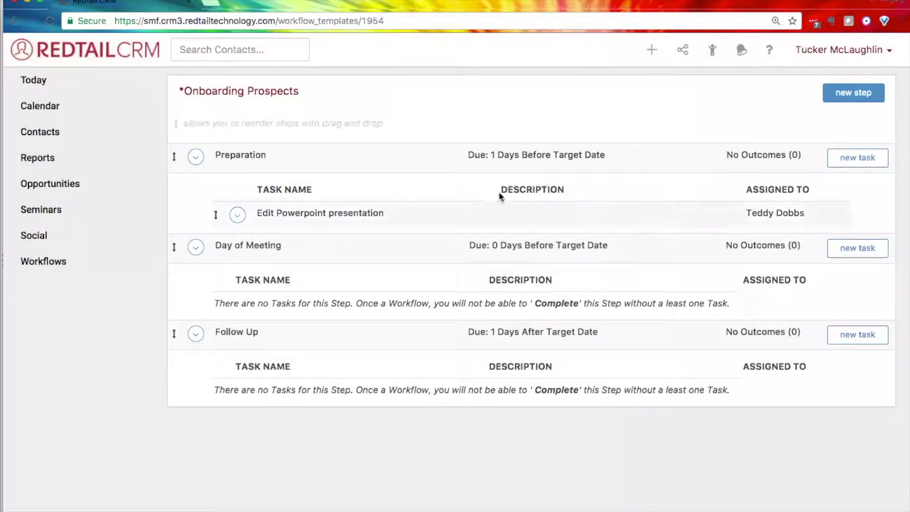
Step: Add a second task to the Preparation step and copy the name Prepare new client paperwork from the PowerPoint slide
{"action": "left_click", "coordinate": [862, 163]}
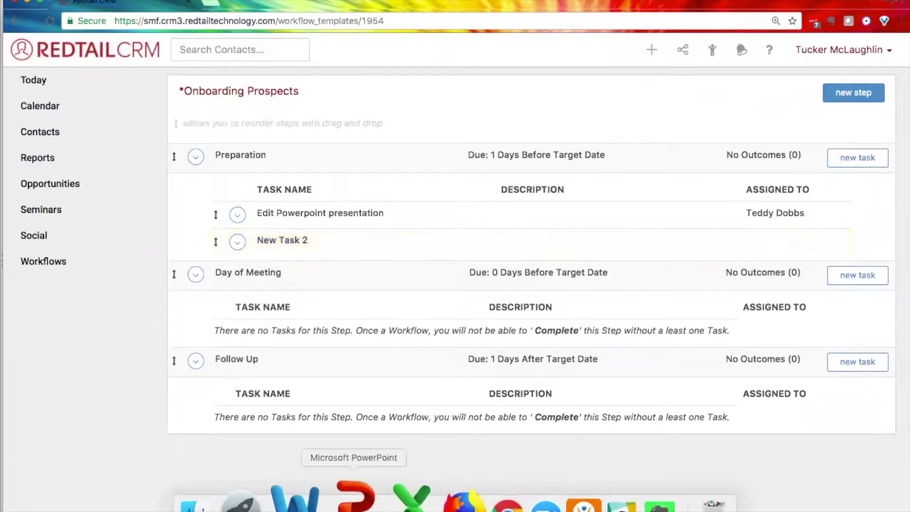
{"action": "left_click", "coordinate": [355, 497]}
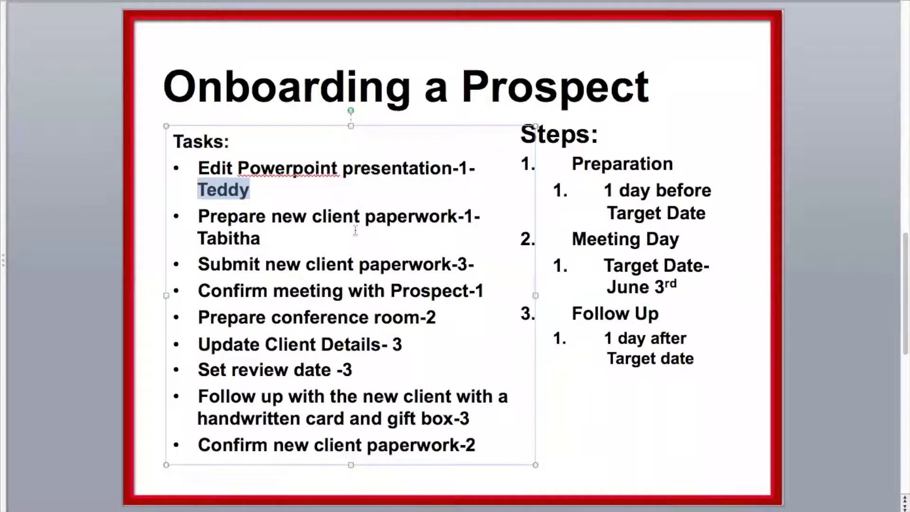
{"action": "left_click_drag", "start_coordinate": [203, 222], "coordinate": [447, 217]}
{"action": "key", "text": "super+c"}
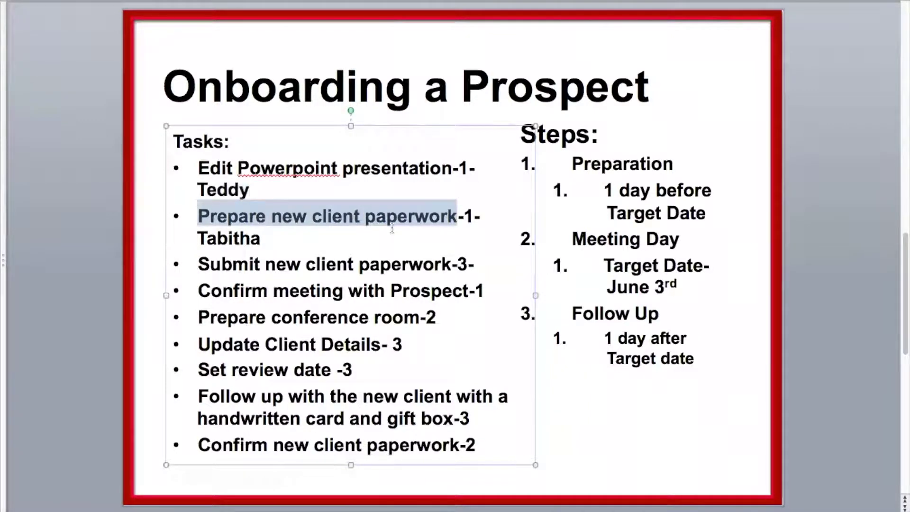
Step: Check the Confirm meeting with Prospect task on the slide, and add a third task to the Preparation step in Redtail CRM
{"action": "left_click", "coordinate": [373, 231]}
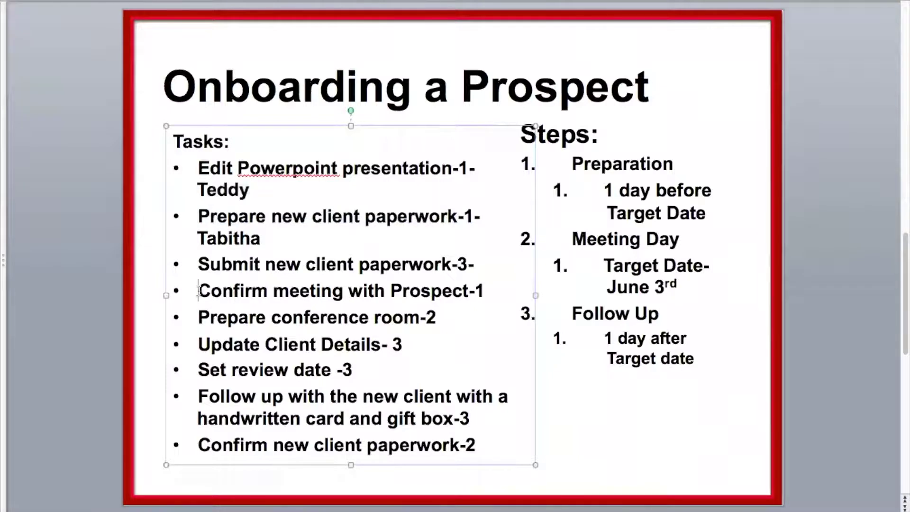
{"action": "left_click_drag", "start_coordinate": [200, 291], "coordinate": [468, 290]}
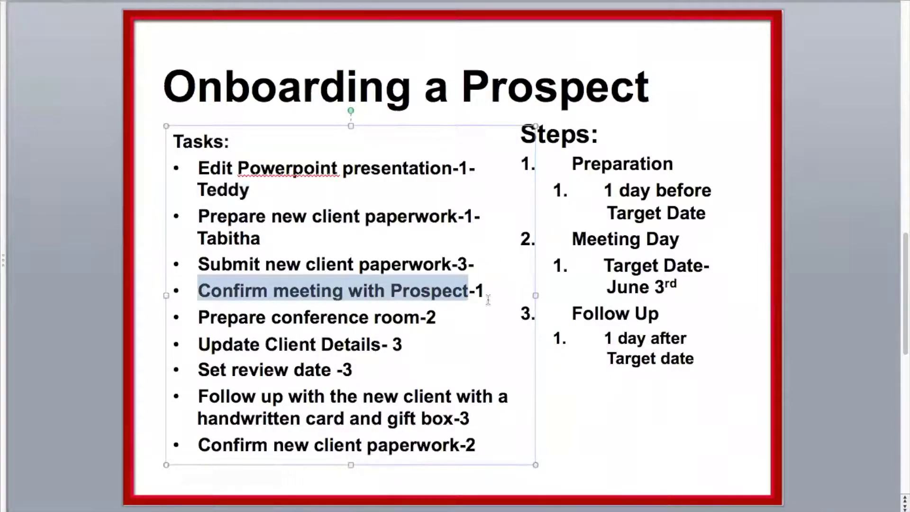
{"action": "left_click", "coordinate": [460, 496]}
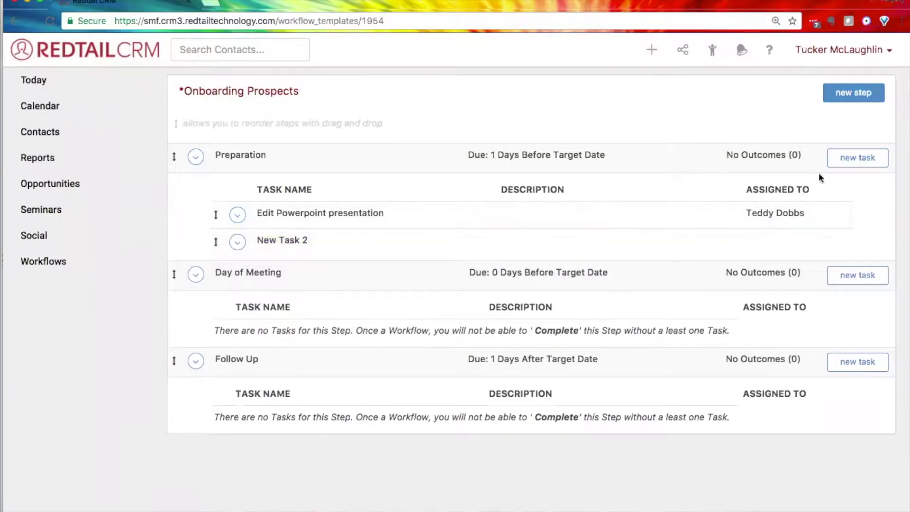
{"action": "left_click", "coordinate": [850, 162]}
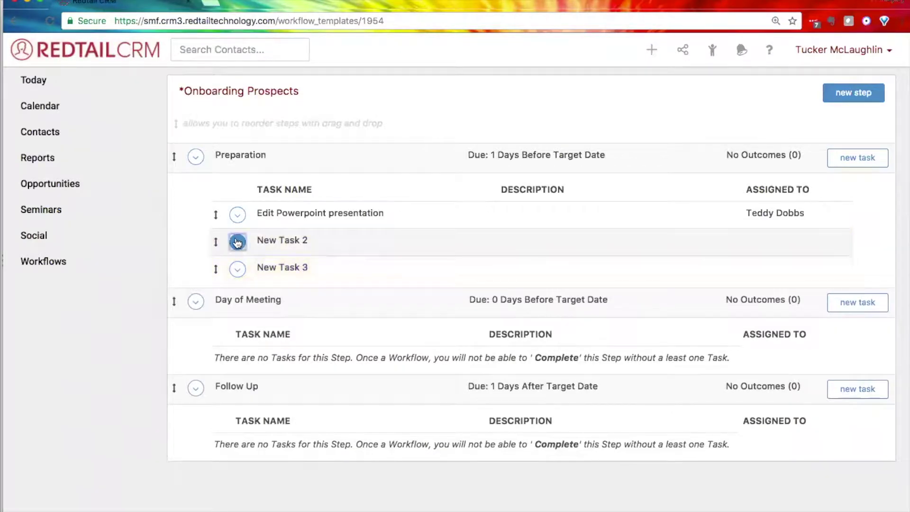
Step: Rename New Task 2 of the Preparation step as Prepare new client paperwork
{"action": "left_click", "coordinate": [237, 244]}
{"action": "left_click", "coordinate": [261, 267]}
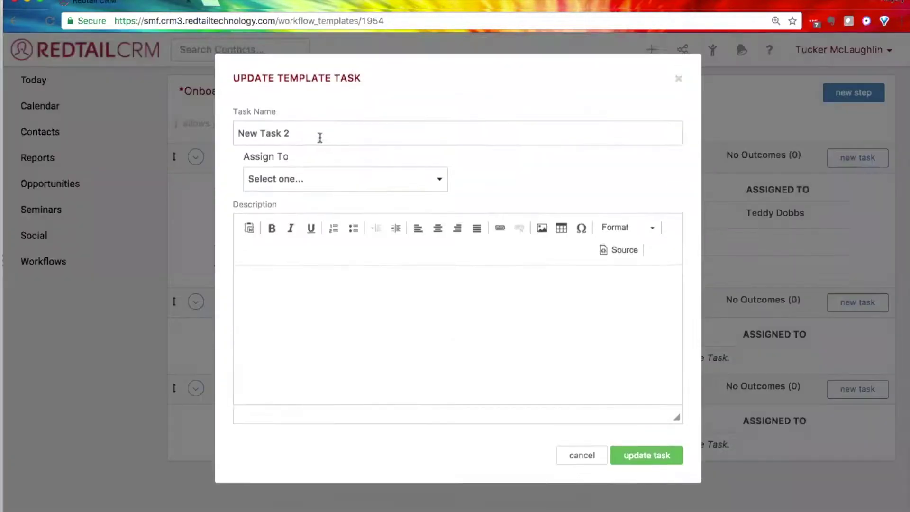
{"action": "left_click_drag", "start_coordinate": [320, 137], "coordinate": [186, 136]}
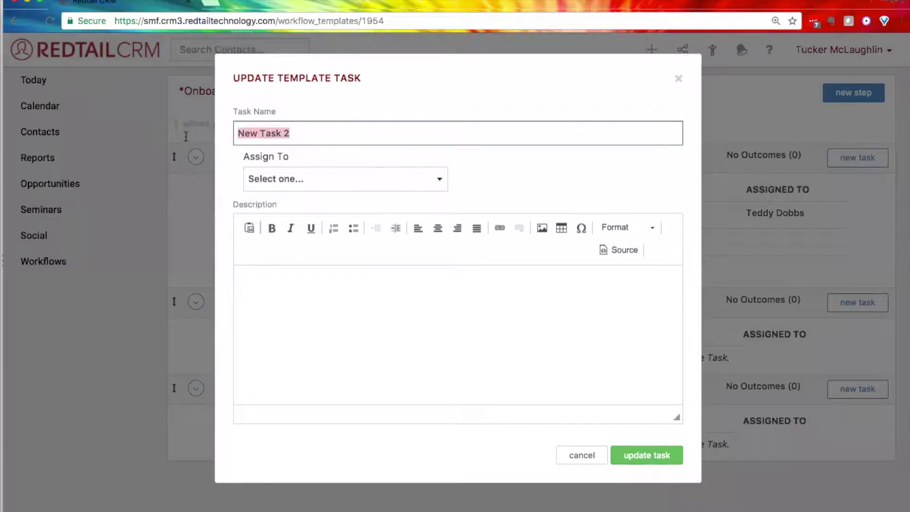
{"action": "key", "text": "super+v"}
Step: Assign the Prepare new client paperwork task to the individual user planned for it on the slide
{"action": "left_click", "coordinate": [342, 183]}
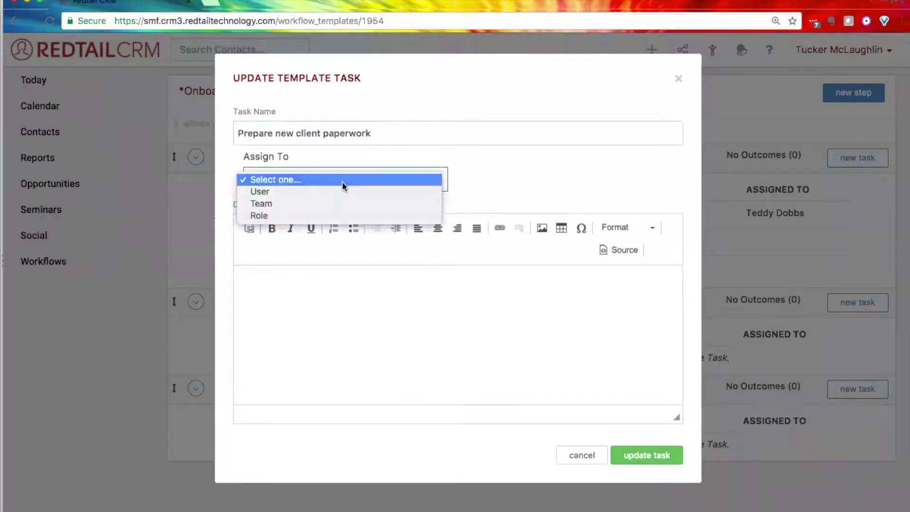
{"action": "left_click", "coordinate": [345, 192]}
{"action": "left_click", "coordinate": [505, 179]}
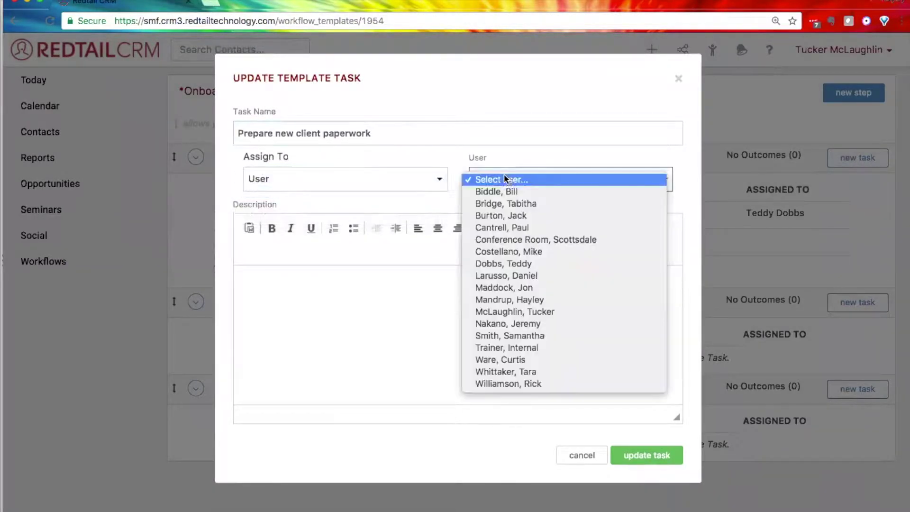
{"action": "left_click", "coordinate": [535, 205]}
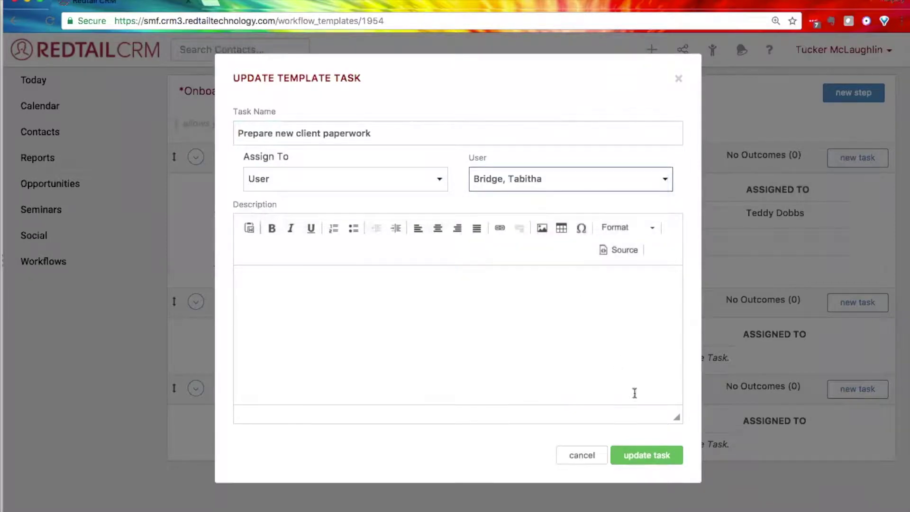
Step: Describe the Prepare new client paperwork task with the two lines "-Print profile form" and "-new client questionnaire", and save the task
{"action": "left_click", "coordinate": [512, 314]}
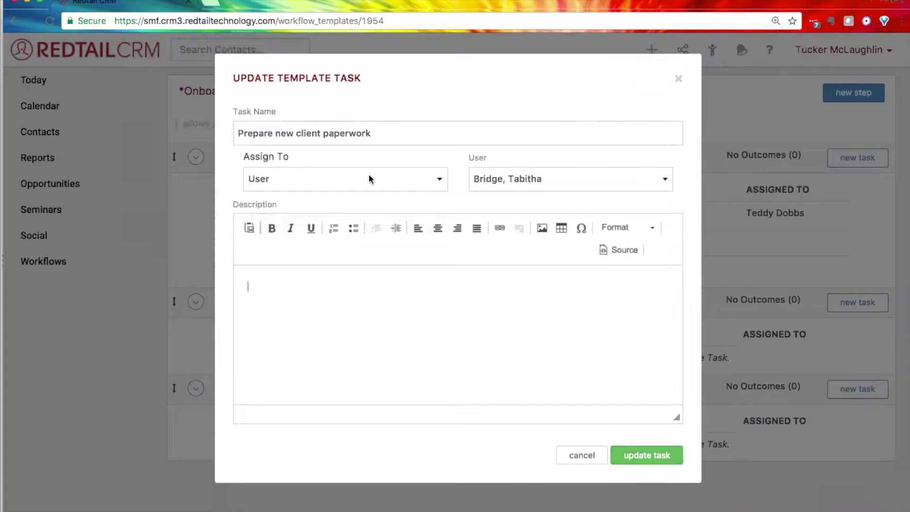
{"action": "left_click_drag", "start_coordinate": [375, 137], "coordinate": [223, 130]}
{"action": "left_click", "coordinate": [270, 280]}
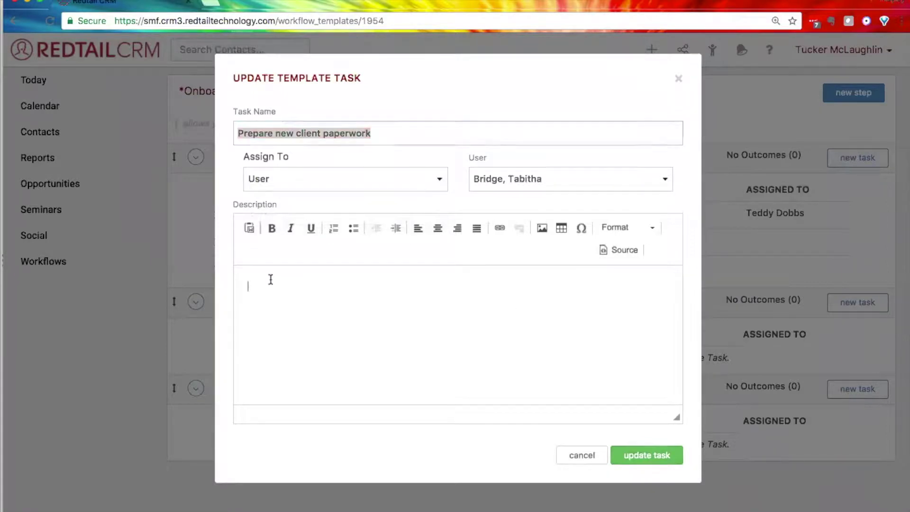
{"action": "type", "text": "-Print "}
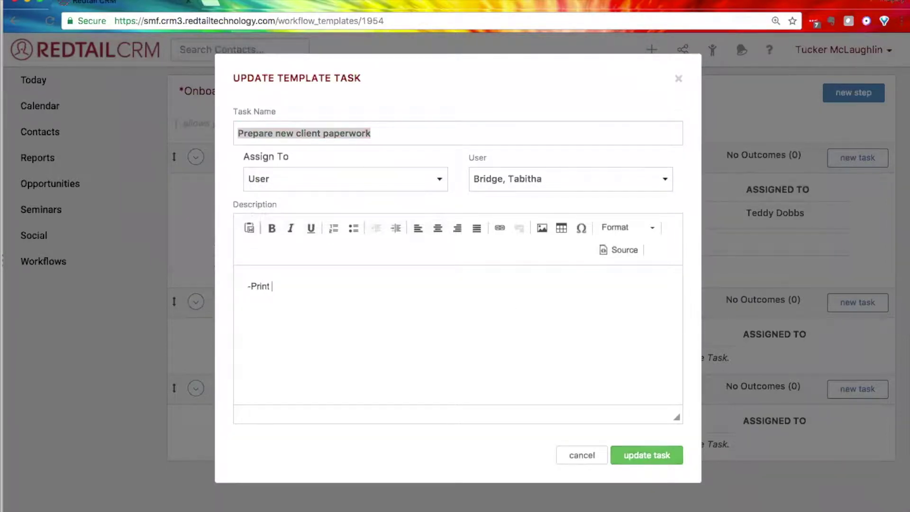
{"action": "type", "text": "profile form "}
{"action": "type", "text": "-"}
{"action": "type", "text": "new client "}
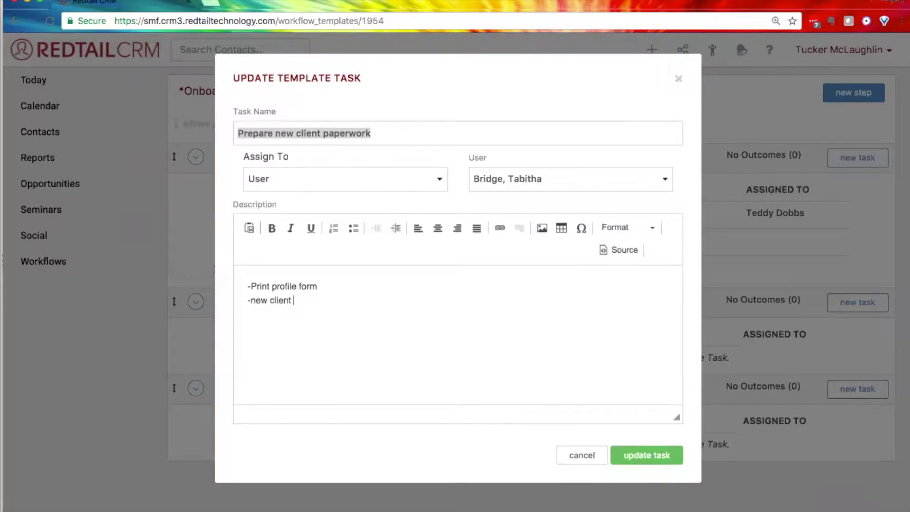
{"action": "type", "text": "questionarrie"}
{"action": "right_click", "coordinate": [322, 300]}
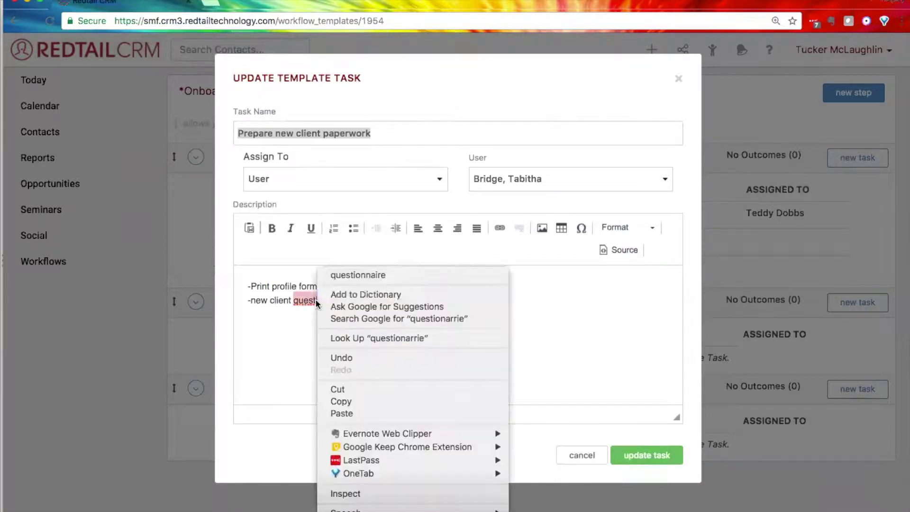
{"action": "left_click", "coordinate": [356, 272]}
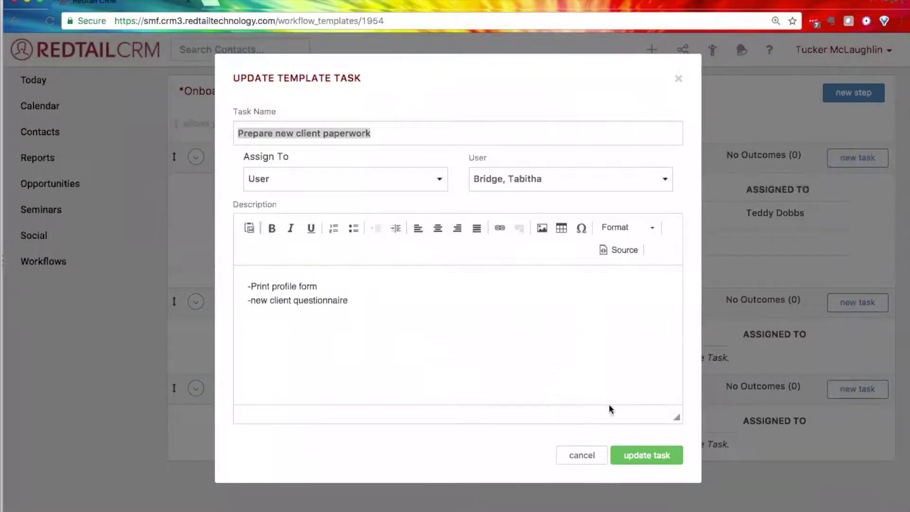
{"action": "left_click", "coordinate": [646, 458]}
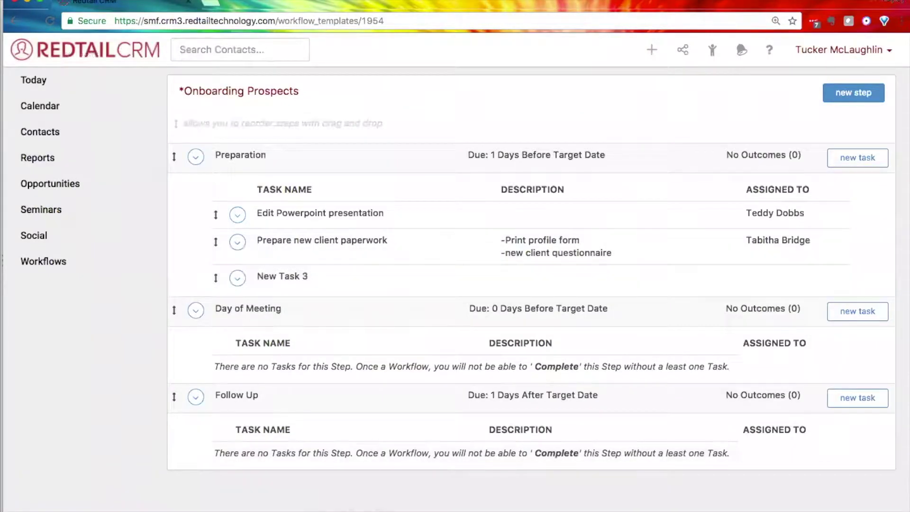
Step: Copy Confirm meeting with Prospect from the PowerPoint slide and rename New Task 3 of the Preparation step in Redtail CRM with it
{"action": "left_click", "coordinate": [355, 497]}
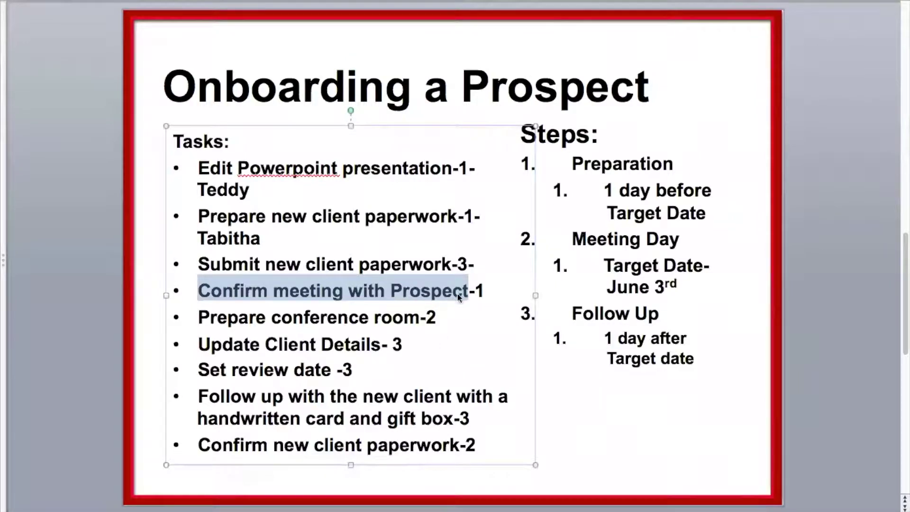
{"action": "left_click_drag", "start_coordinate": [470, 291], "coordinate": [228, 296]}
{"action": "key", "text": "ctrl+c"}
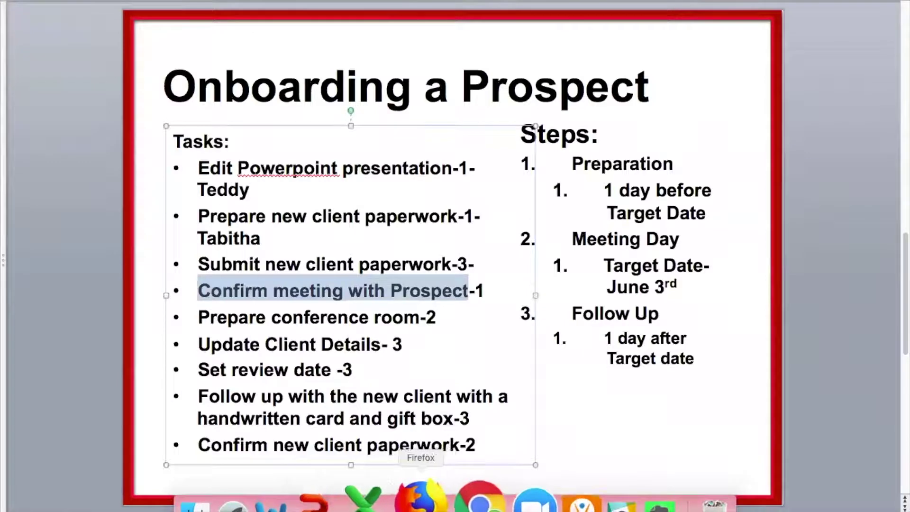
{"action": "left_click", "coordinate": [469, 495]}
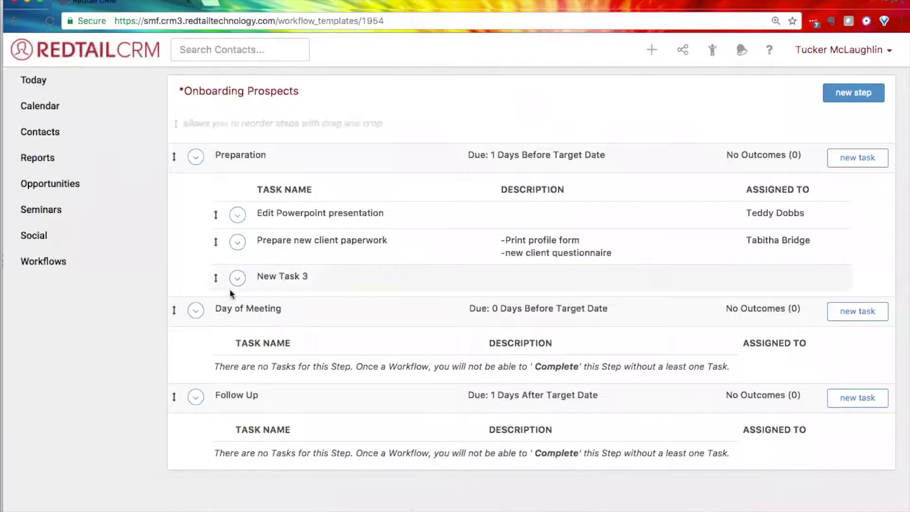
{"action": "left_click", "coordinate": [238, 278]}
{"action": "left_click", "coordinate": [305, 303]}
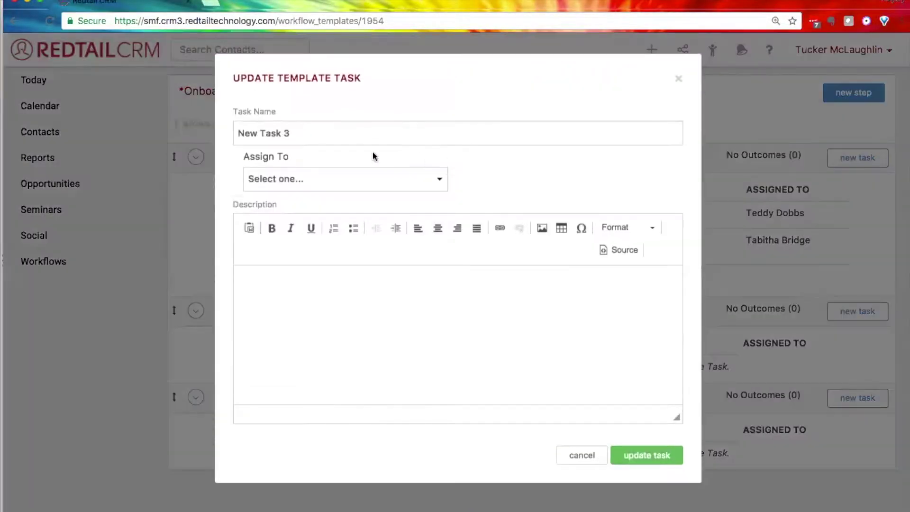
{"action": "left_click_drag", "start_coordinate": [292, 133], "coordinate": [167, 132]}
{"action": "key", "text": "ctrl+v"}
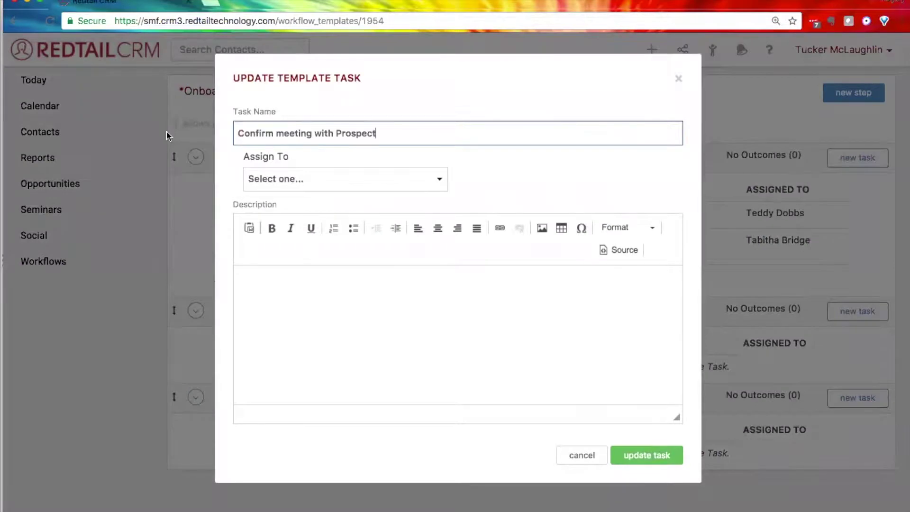
Step: Assign the Confirm meeting with Prospect task to the same individual user as the Edit Powerpoint presentation task
{"action": "left_click", "coordinate": [422, 182]}
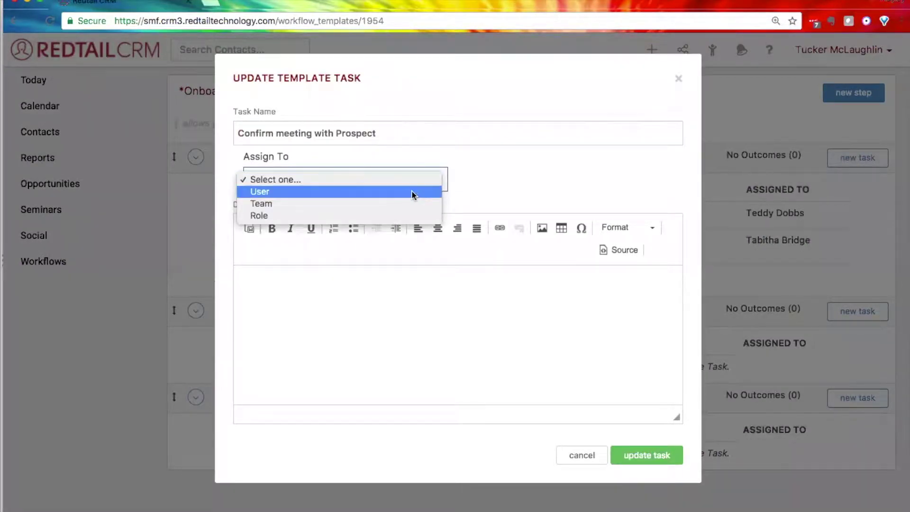
{"action": "left_click", "coordinate": [407, 192]}
{"action": "left_click", "coordinate": [521, 179]}
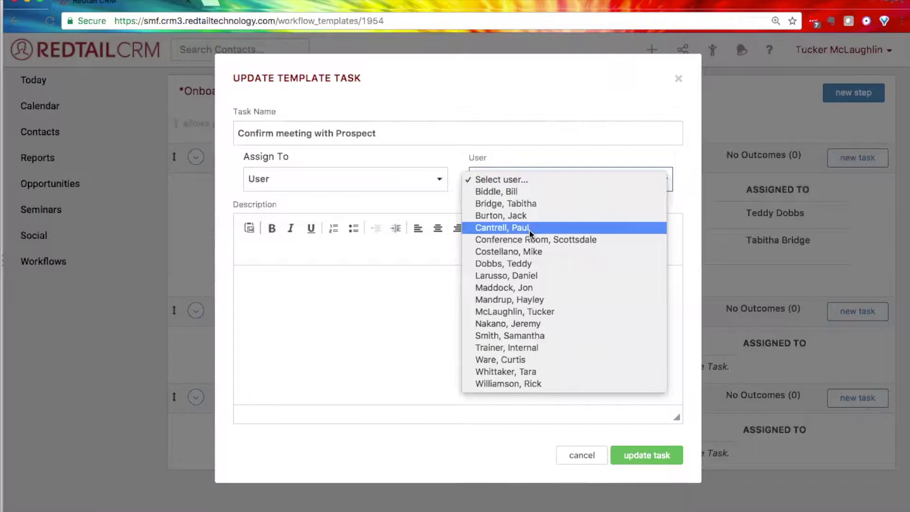
{"action": "left_click", "coordinate": [539, 263]}
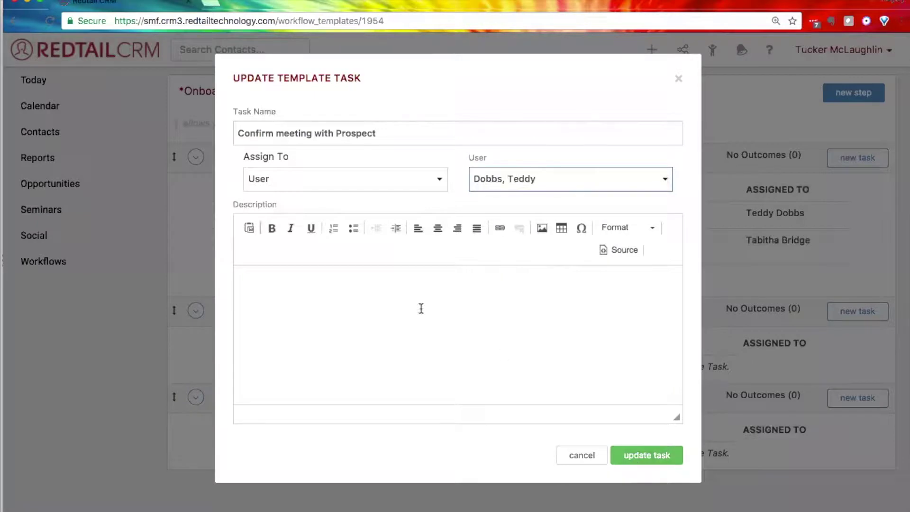
Step: Replace the word Confirm with Call in the third Preparation task's name, and save the task
{"action": "left_click_drag", "start_coordinate": [274, 134], "coordinate": [224, 134]}
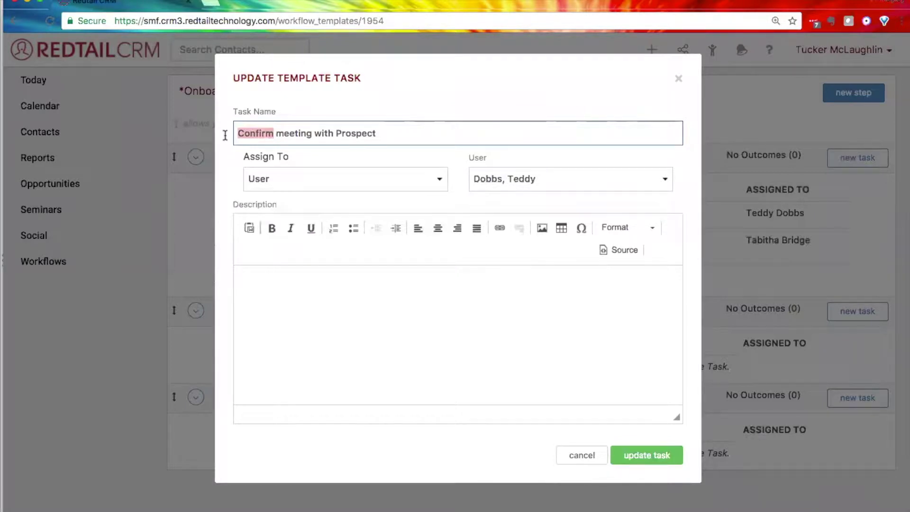
{"action": "type", "text": "CALL"}
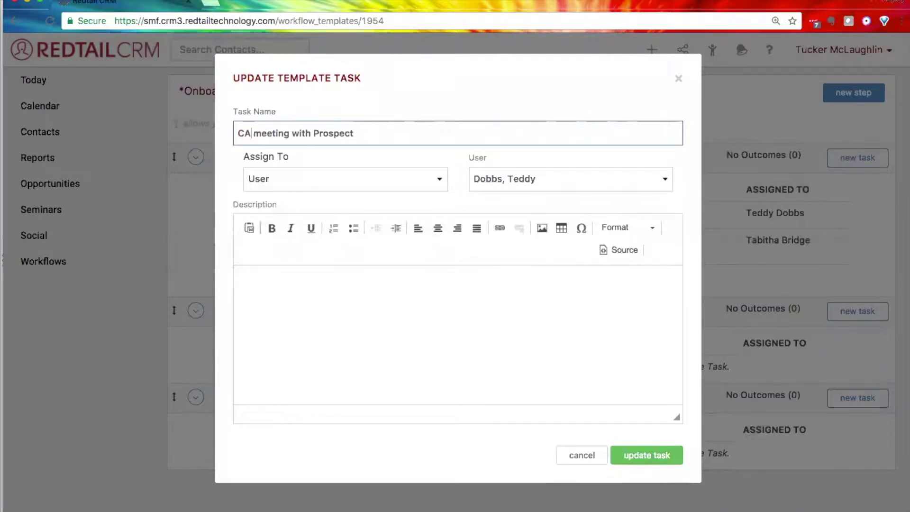
{"action": "key", "text": "BackSpace"}
{"action": "key", "text": "BackSpace"}
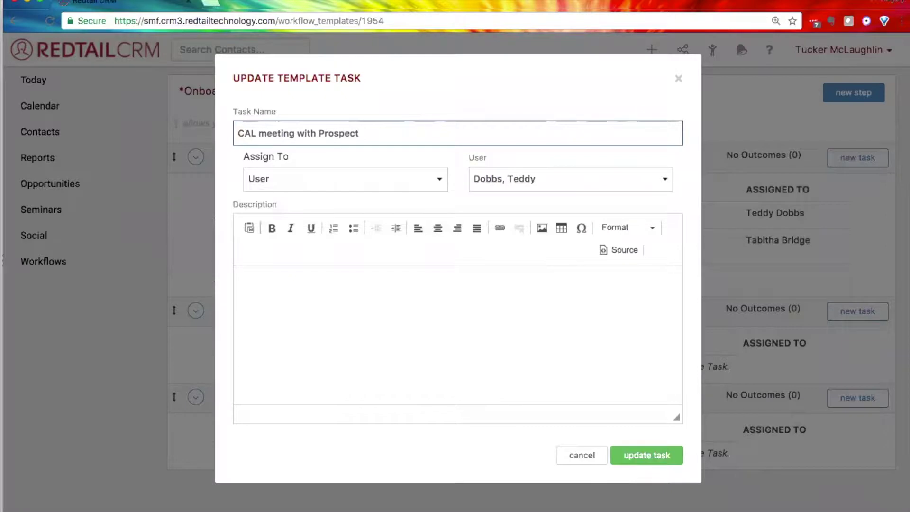
{"action": "type", "text": "all"}
{"action": "key", "text": "BackSpace"}
{"action": "key", "text": "BackSpace"}
{"action": "key", "text": "BackSpace"}
{"action": "key", "text": "BackSpace"}
{"action": "type", "text": "all"}
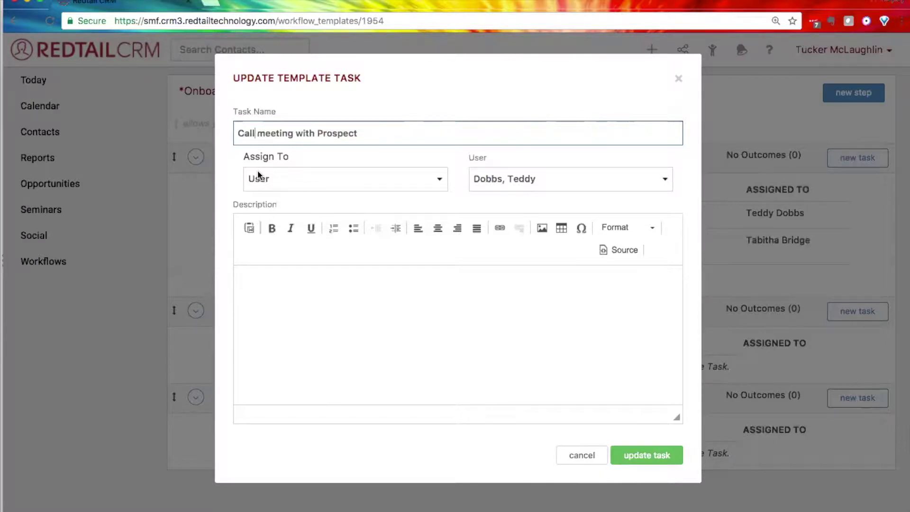
{"action": "left_click_drag", "start_coordinate": [255, 135], "coordinate": [239, 136]}
{"action": "left_click", "coordinate": [239, 136]}
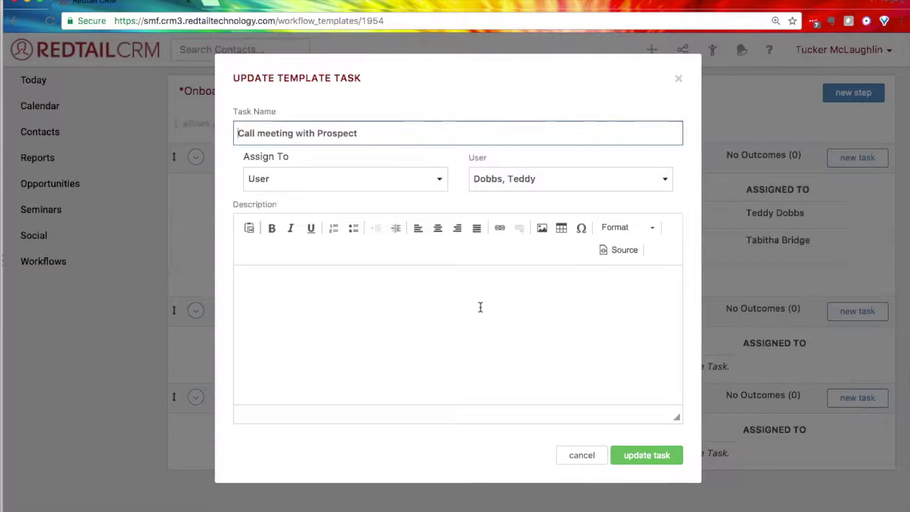
{"action": "left_click", "coordinate": [625, 461]}
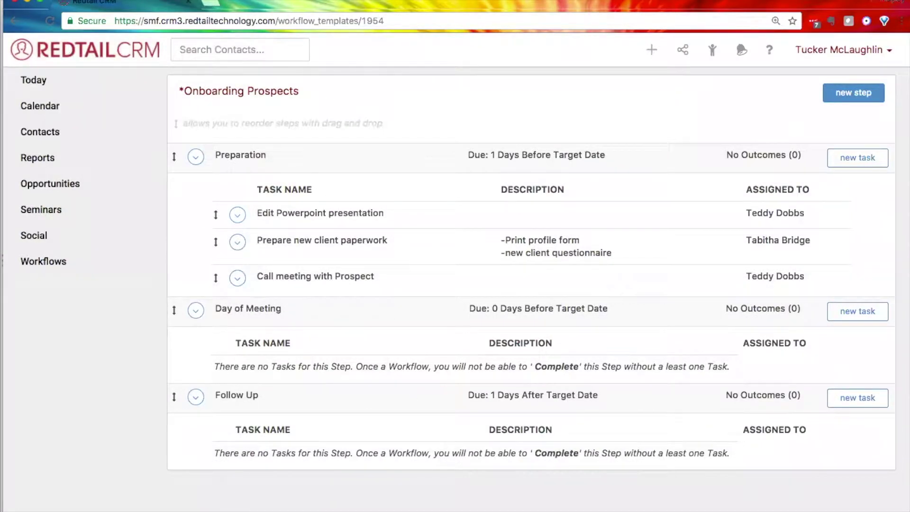
Step: Check the two step 2 tasks on the PowerPoint slide, and add two new tasks to the Day of Meeting step in Redtail CRM
{"action": "mouse_move", "coordinate": [432, 501]}
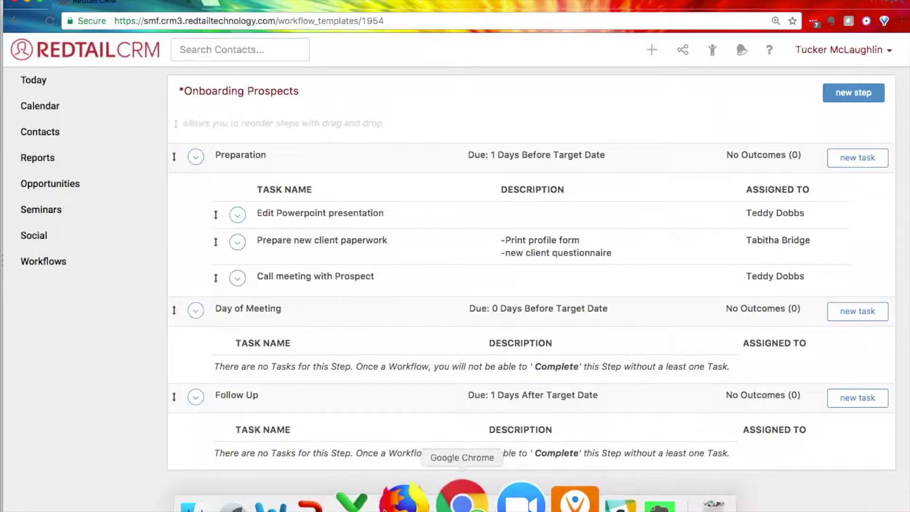
{"action": "left_click", "coordinate": [357, 498]}
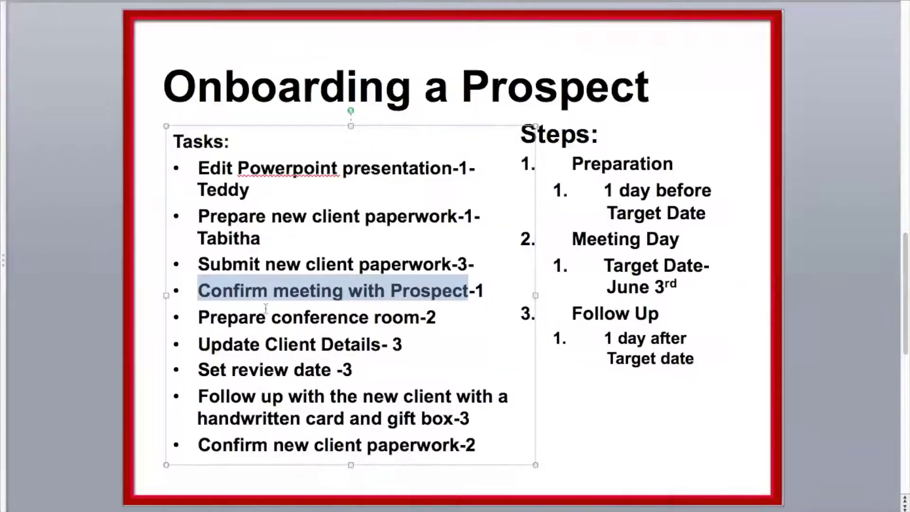
{"action": "left_click_drag", "start_coordinate": [197, 315], "coordinate": [421, 317]}
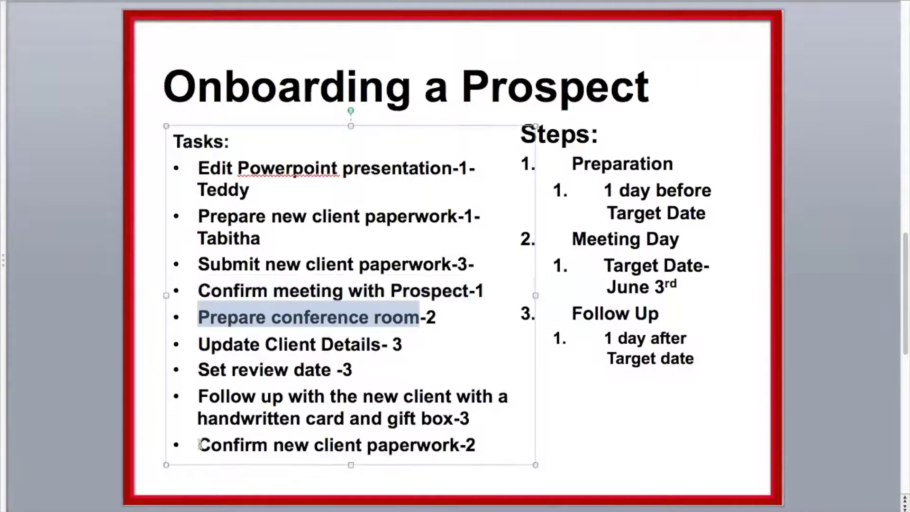
{"action": "left_click_drag", "start_coordinate": [199, 445], "coordinate": [441, 449]}
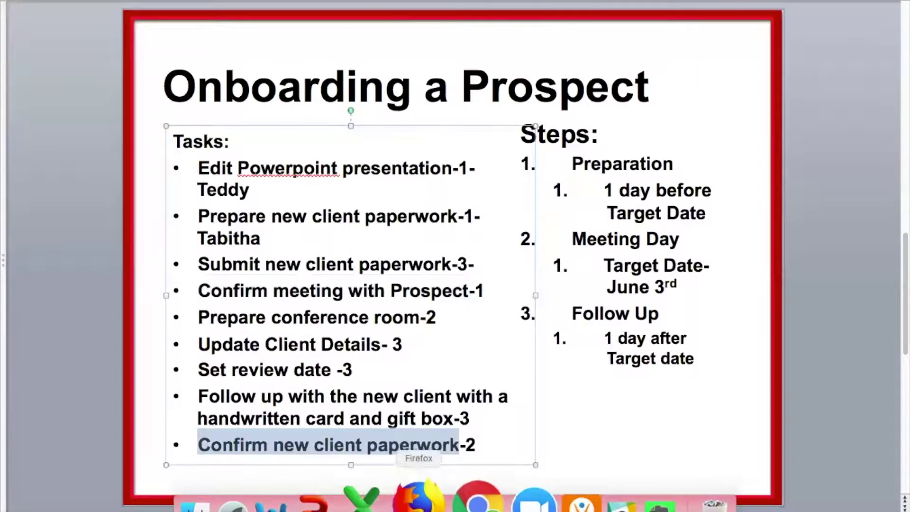
{"action": "left_click", "coordinate": [462, 501]}
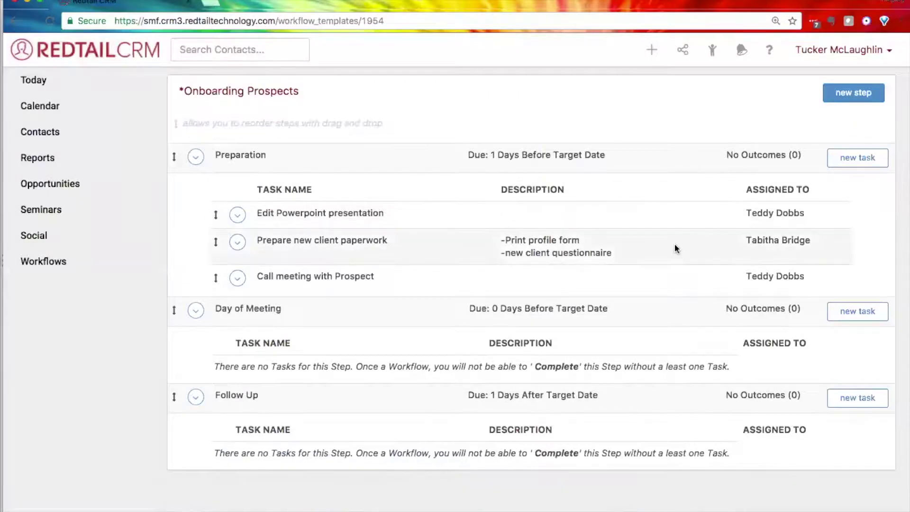
{"action": "left_click", "coordinate": [843, 311]}
{"action": "left_click", "coordinate": [846, 312]}
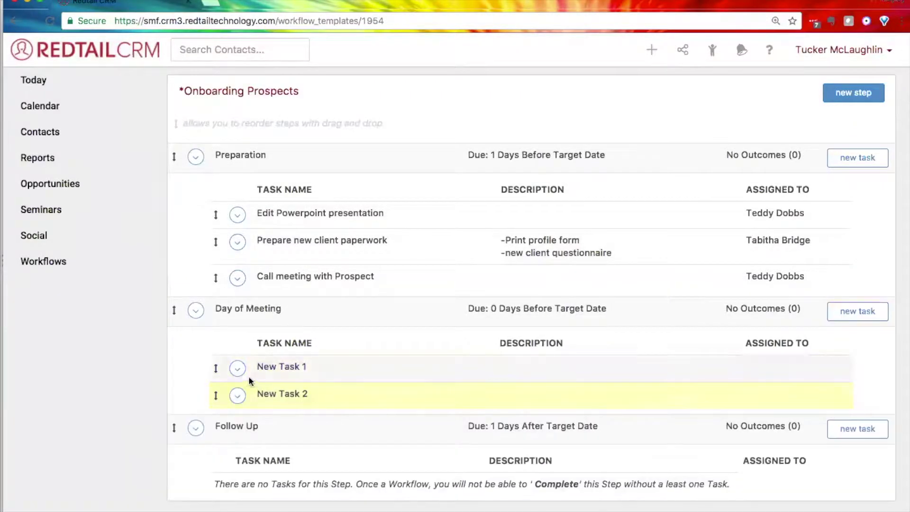
Step: Rename New Task 1 of the Day of Meeting step as Confirm Client Paperwork
{"action": "left_click", "coordinate": [237, 368]}
{"action": "left_click", "coordinate": [270, 388]}
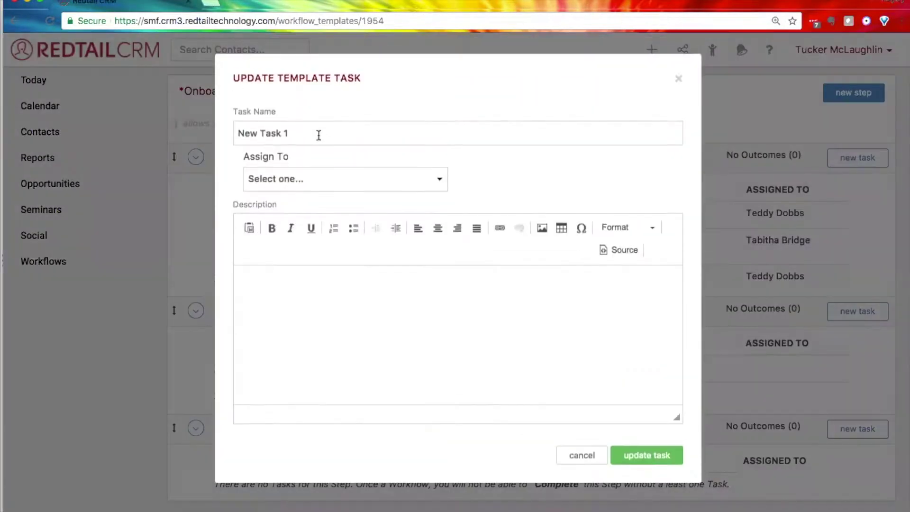
{"action": "left_click_drag", "start_coordinate": [318, 135], "coordinate": [129, 135]}
{"action": "type", "text": "cONFIRM"}
{"action": "key", "text": "BackSpace"}
{"action": "key", "text": "BackSpace"}
{"action": "key", "text": "BackSpace"}
{"action": "key", "text": "BackSpace"}
{"action": "key", "text": "BackSpace"}
{"action": "key", "text": "BackSpace"}
{"action": "key", "text": "BackSpace"}
{"action": "type", "text": "Confir"}
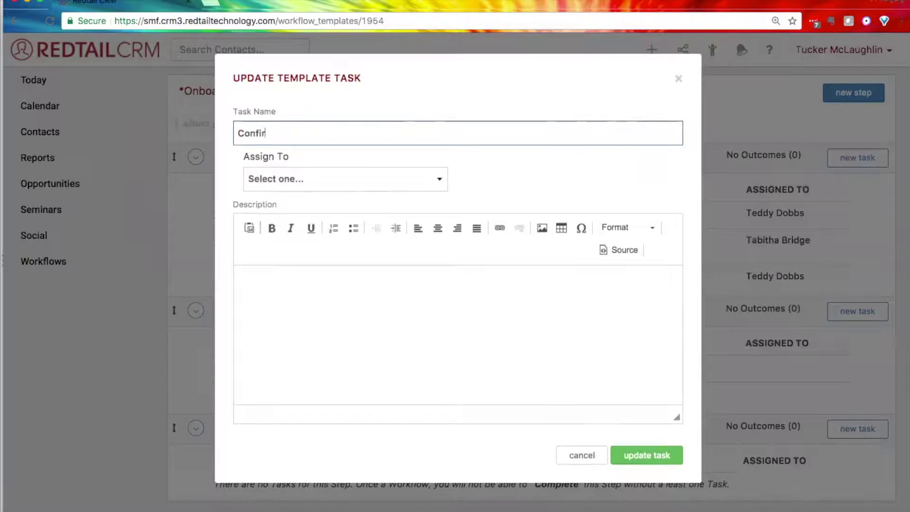
{"action": "type", "text": "m Client Paperoword"}
{"action": "key", "text": "BackSpace"}
{"action": "type", "text": "k"}
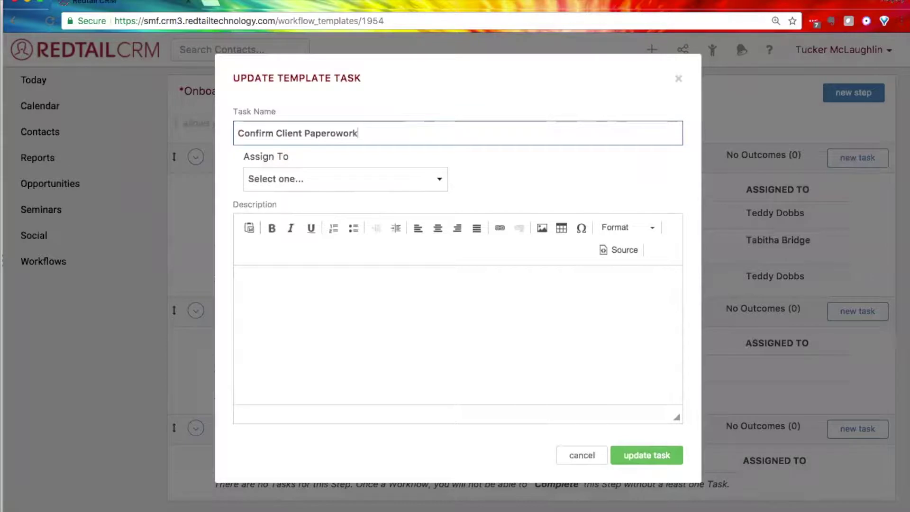
{"action": "left_click", "coordinate": [334, 133]}
{"action": "key", "text": "BackSpace"}
Step: Assign the Confirm Client Paperwork task to the same individual user as the Prepare new client paperwork task
{"action": "left_click", "coordinate": [328, 178]}
{"action": "left_click", "coordinate": [325, 191]}
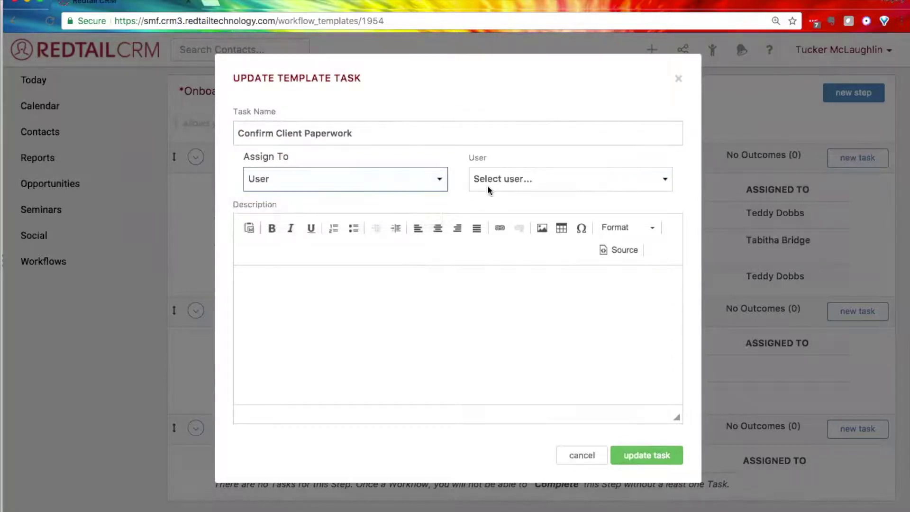
{"action": "left_click", "coordinate": [498, 180]}
{"action": "left_click", "coordinate": [537, 204]}
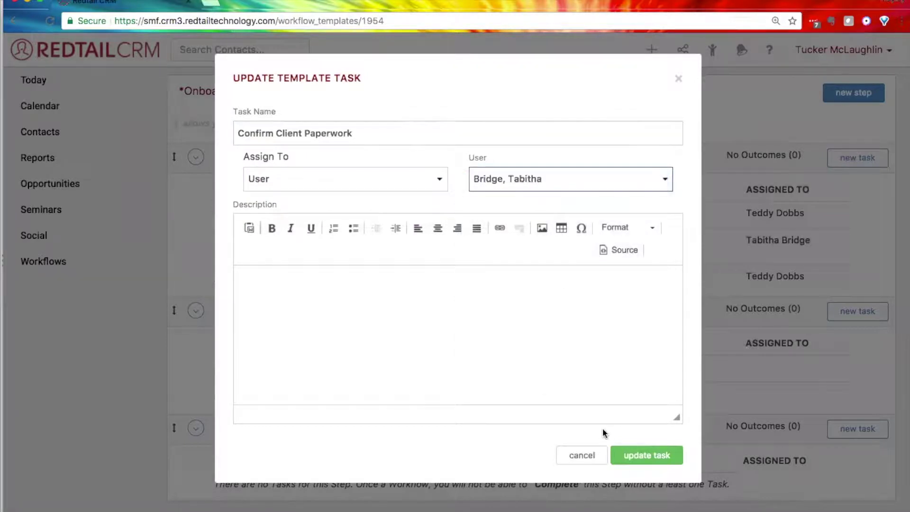
Step: Save the Confirm Client Paperwork task, and rename New Task 2 of the Day of Meeting step as Prepare Conference Room
{"action": "left_click", "coordinate": [631, 456]}
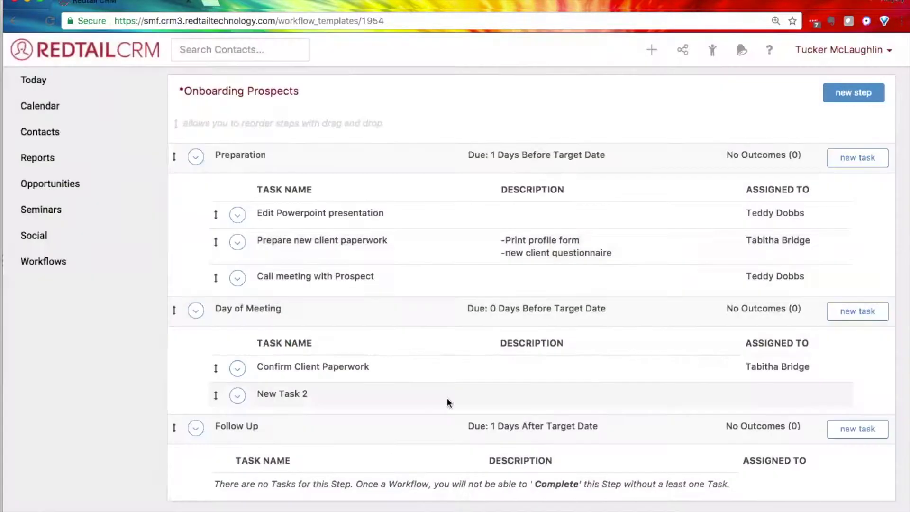
{"action": "left_click", "coordinate": [238, 396]}
{"action": "left_click", "coordinate": [264, 418]}
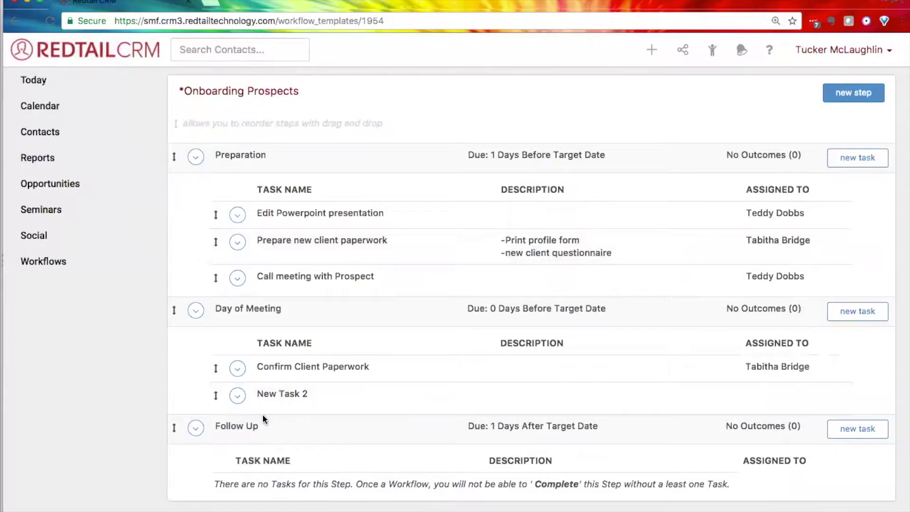
{"action": "left_click", "coordinate": [301, 134]}
{"action": "key", "text": "super+a"}
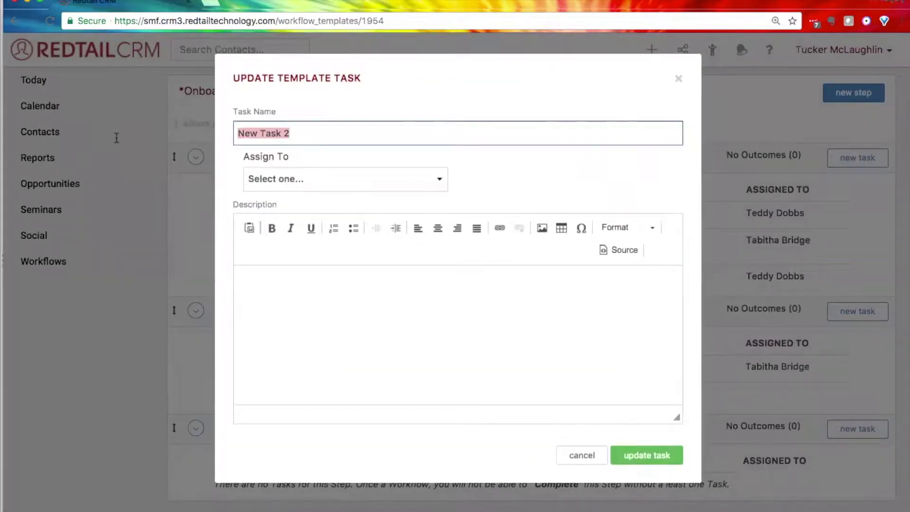
{"action": "type", "text": "Prepare"}
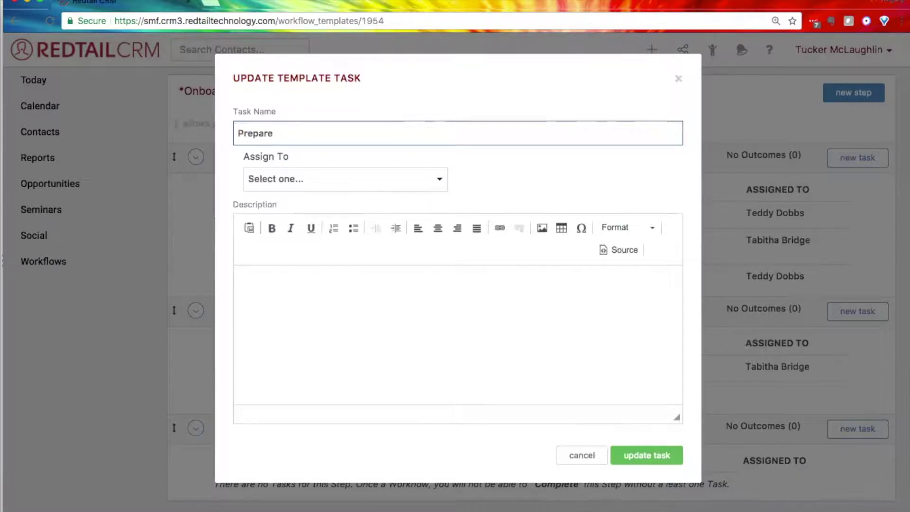
{"action": "type", "text": "Conference Room"}
Step: Assign the Prepare Conference Room task to the same individual user as the Edit Powerpoint presentation task, and save it
{"action": "left_click", "coordinate": [297, 177]}
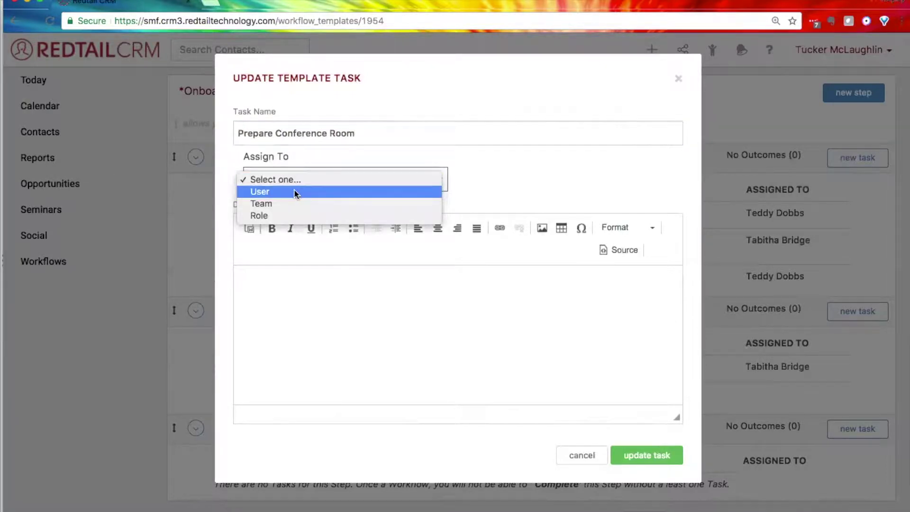
{"action": "left_click", "coordinate": [300, 193]}
{"action": "left_click", "coordinate": [545, 179]}
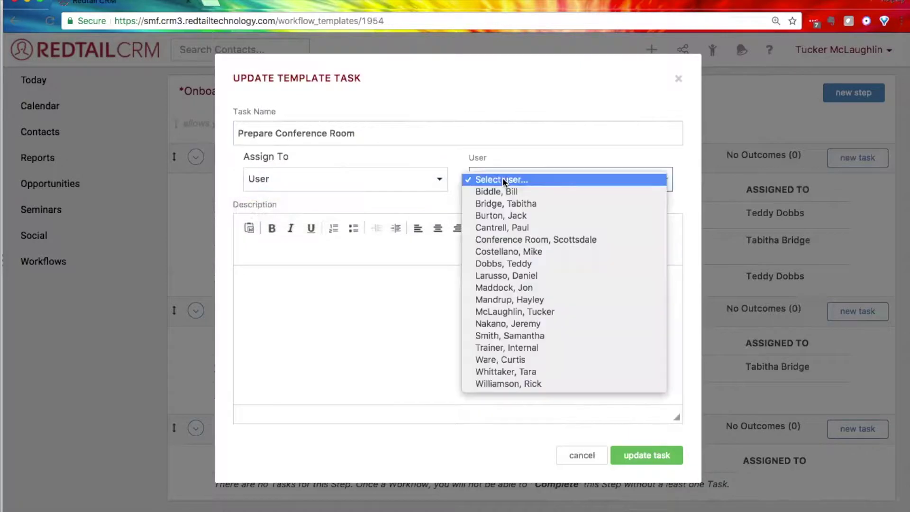
{"action": "left_click", "coordinate": [549, 263]}
{"action": "left_click", "coordinate": [658, 461]}
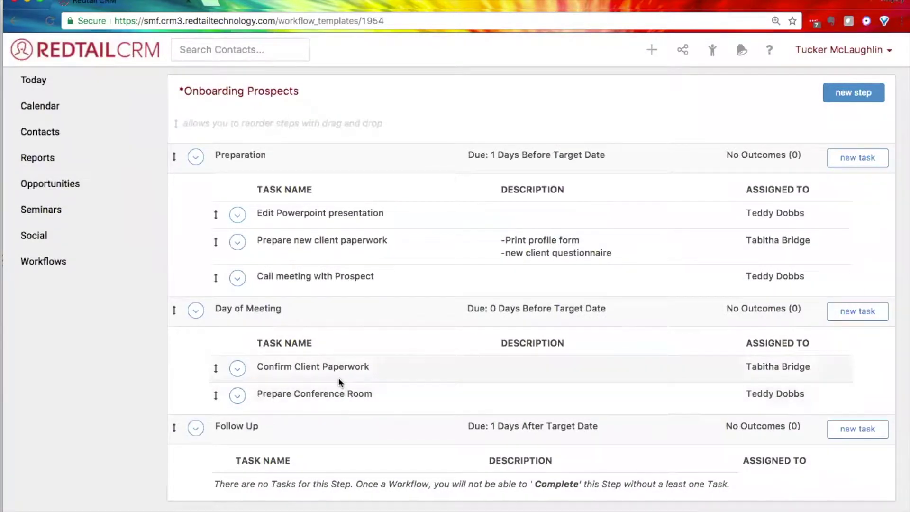
{"action": "left_click_drag", "start_coordinate": [372, 394], "coordinate": [258, 394]}
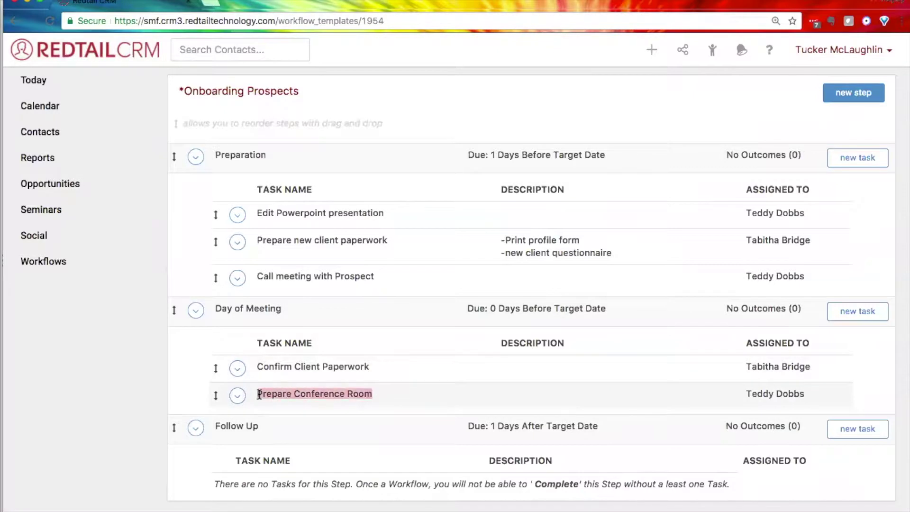
{"action": "left_click", "coordinate": [263, 393]}
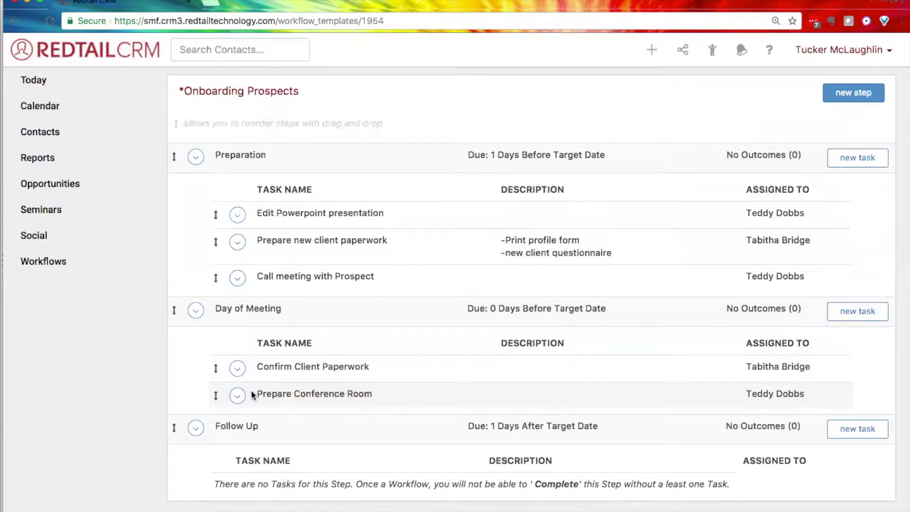
{"action": "left_click_drag", "start_coordinate": [252, 391], "coordinate": [398, 393]}
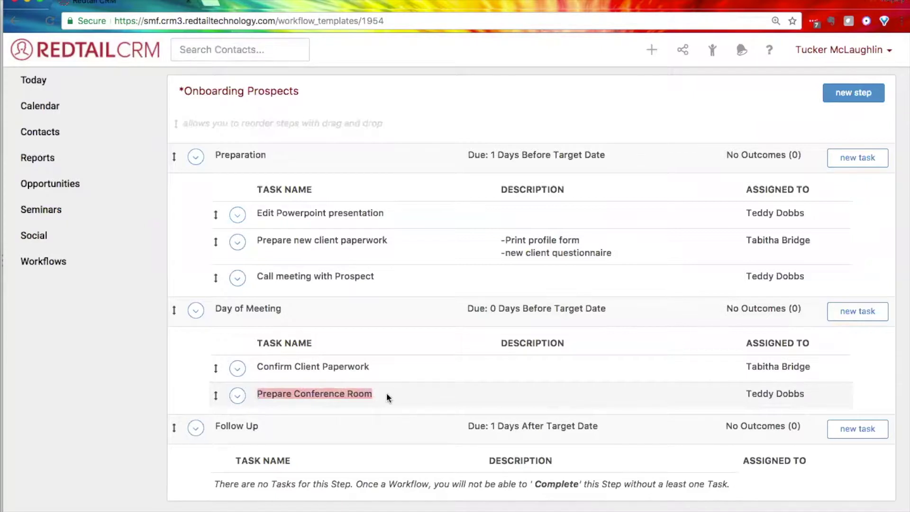
{"action": "left_click", "coordinate": [386, 394]}
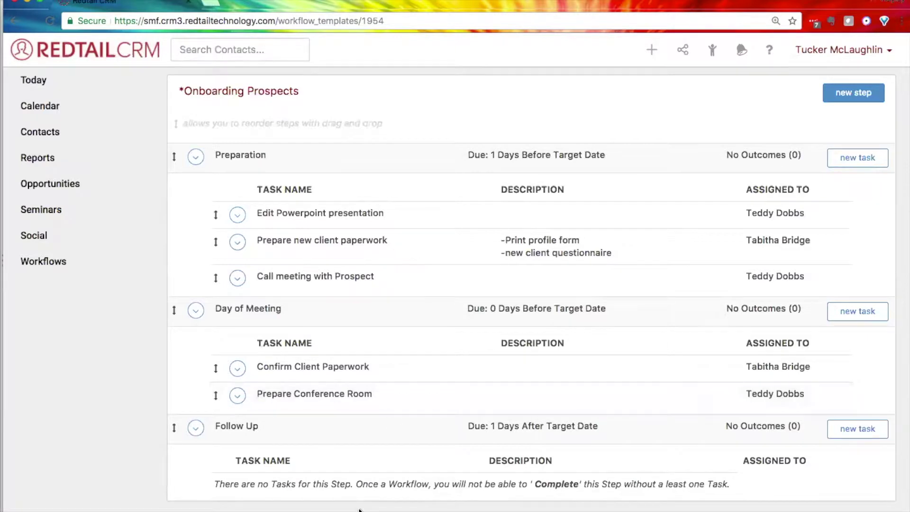
Step: Check the step 3 tasks on the PowerPoint slide, and add new tasks for them to the Follow Up step in Redtail CRM
{"action": "mouse_move", "coordinate": [399, 511]}
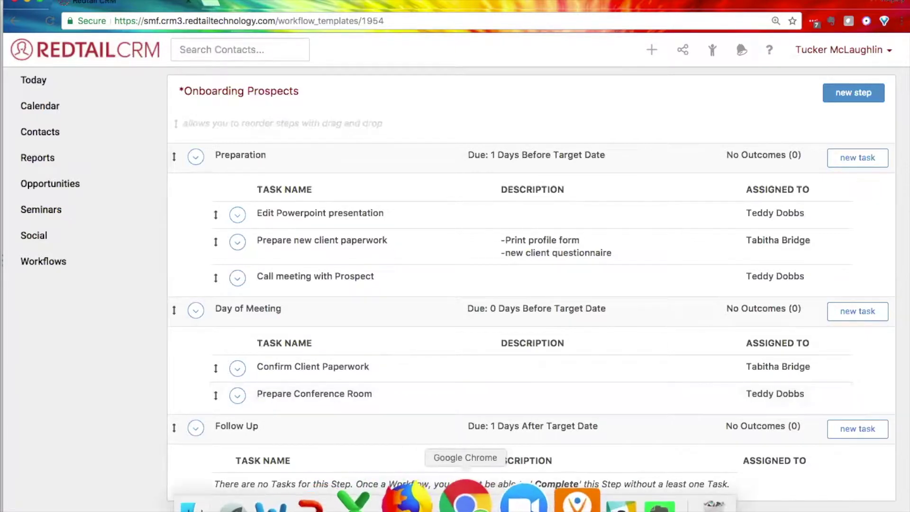
{"action": "left_click", "coordinate": [369, 500]}
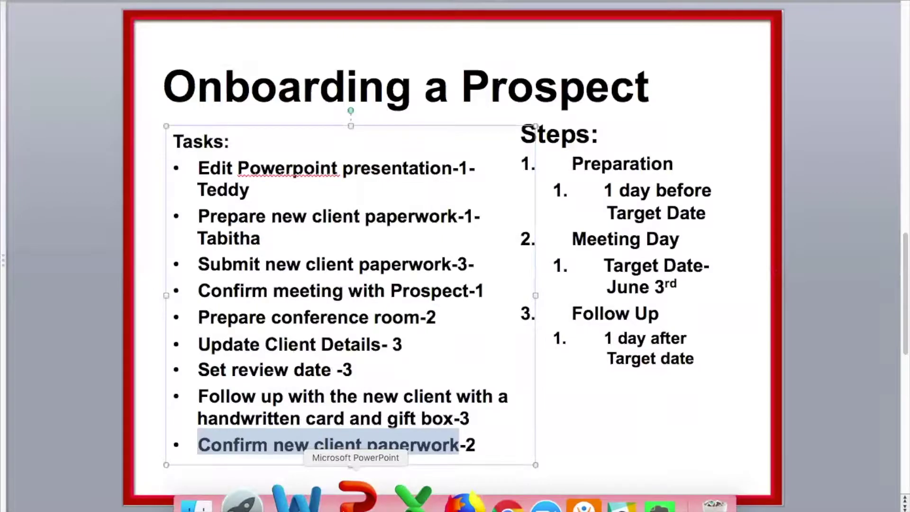
{"action": "left_click_drag", "start_coordinate": [447, 261], "coordinate": [213, 271]}
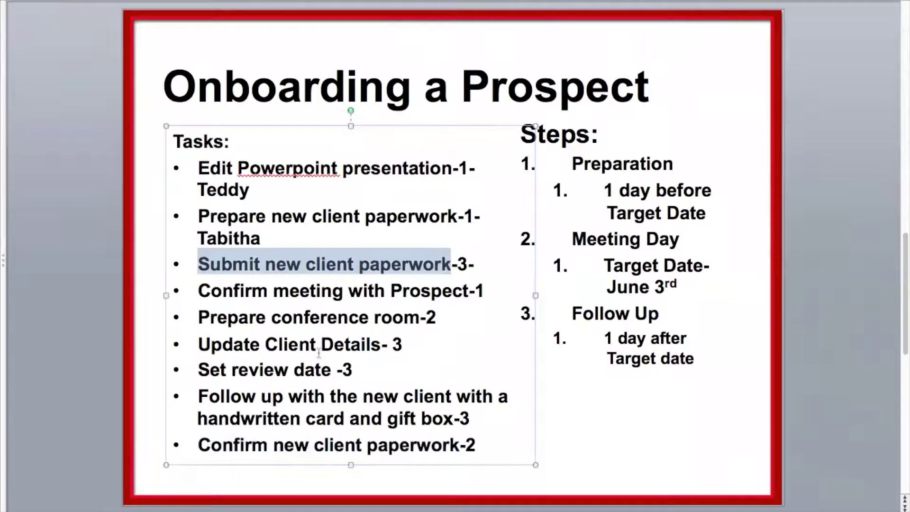
{"action": "left_click_drag", "start_coordinate": [380, 348], "coordinate": [201, 349]}
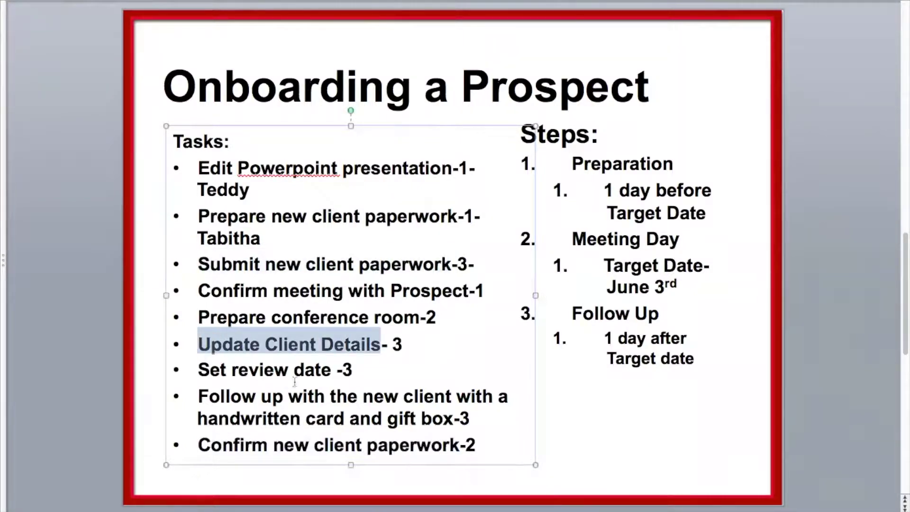
{"action": "mouse_move", "coordinate": [398, 511]}
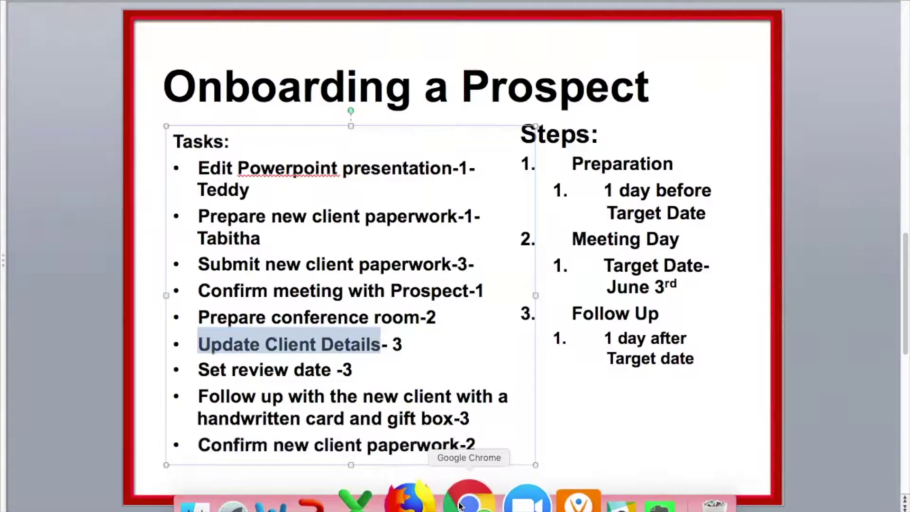
{"action": "left_click", "coordinate": [460, 505]}
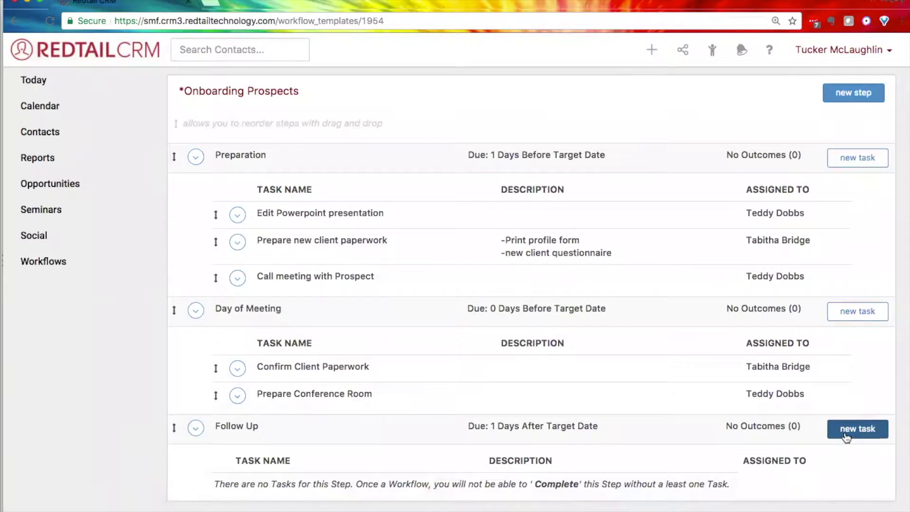
{"action": "left_click", "coordinate": [847, 437]}
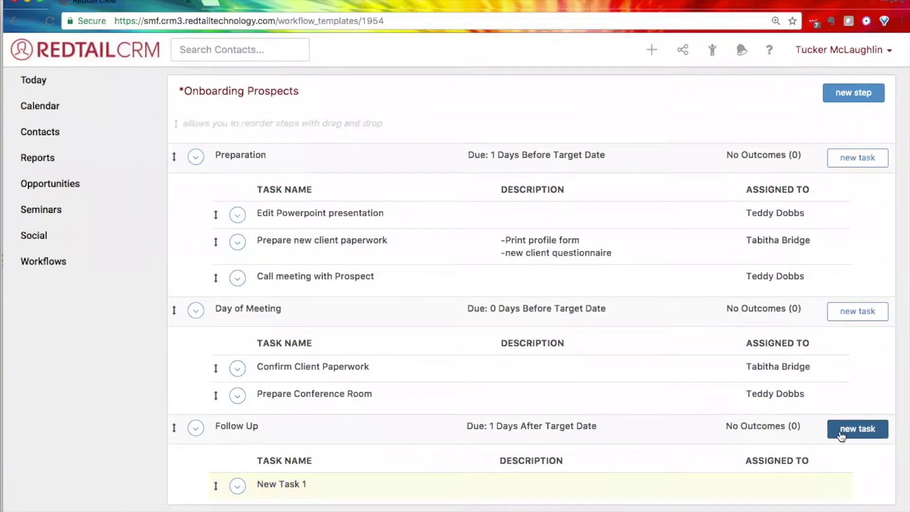
{"action": "left_click", "coordinate": [842, 435]}
{"action": "scroll", "coordinate": [715, 427], "scroll_direction": "down", "scroll_amount": 1}
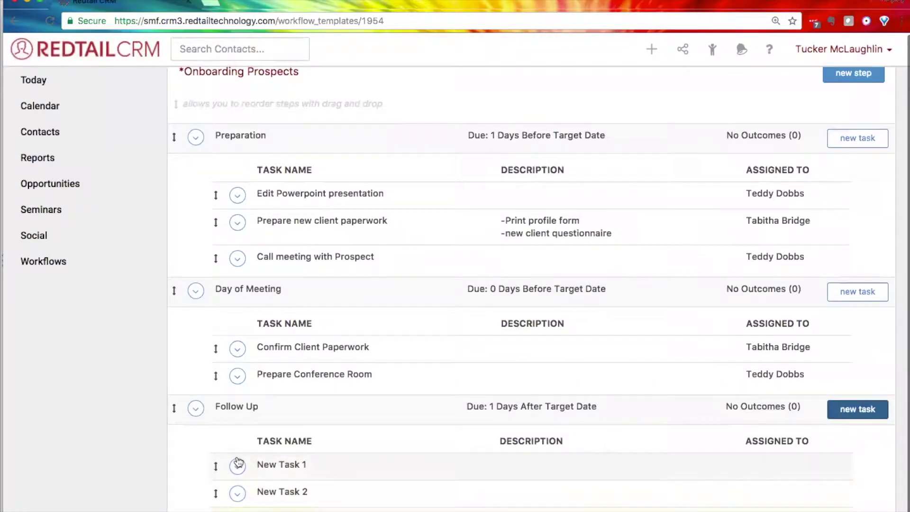
Step: Rename New Task 1 of the Follow Up step as Submit new client paperwork
{"action": "left_click", "coordinate": [238, 465]}
{"action": "left_click", "coordinate": [273, 494]}
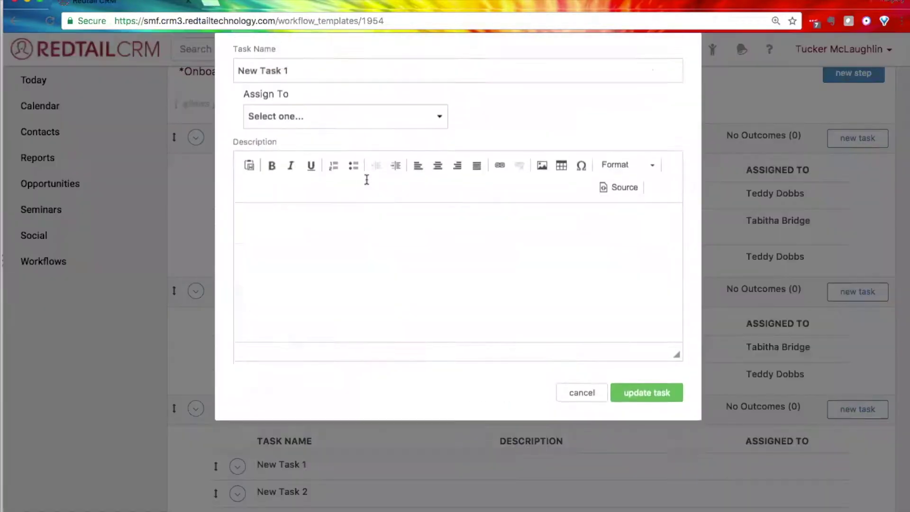
{"action": "left_click_drag", "start_coordinate": [307, 134], "coordinate": [176, 134]}
{"action": "type", "text": "Submit new client paperwork"}
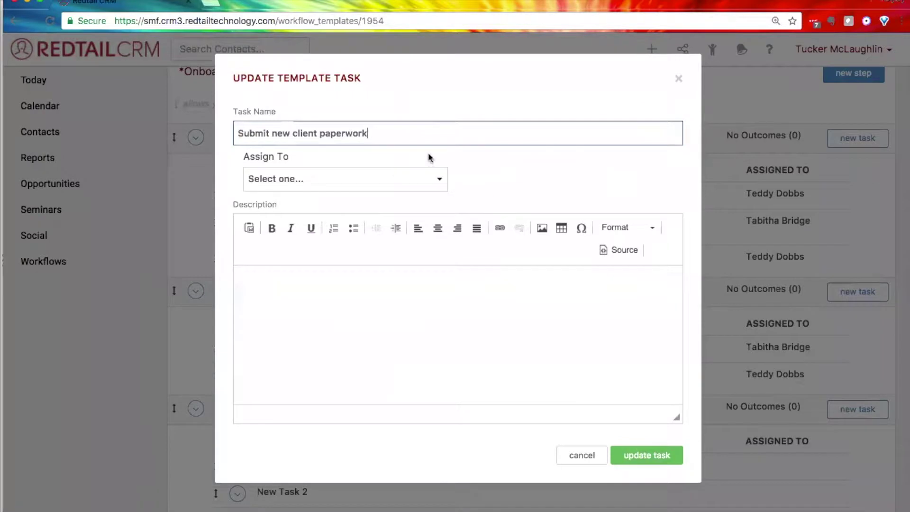
Step: Assign the Submit new client paperwork task to the same individual user as the Prepare new client paperwork task, and save it
{"action": "left_click", "coordinate": [383, 179]}
{"action": "left_click", "coordinate": [375, 192]}
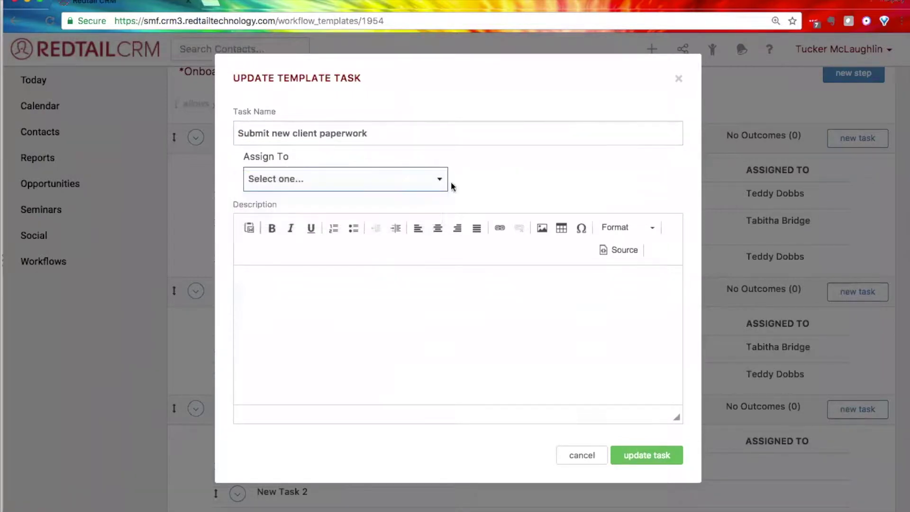
{"action": "left_click", "coordinate": [524, 178]}
{"action": "left_click", "coordinate": [533, 204]}
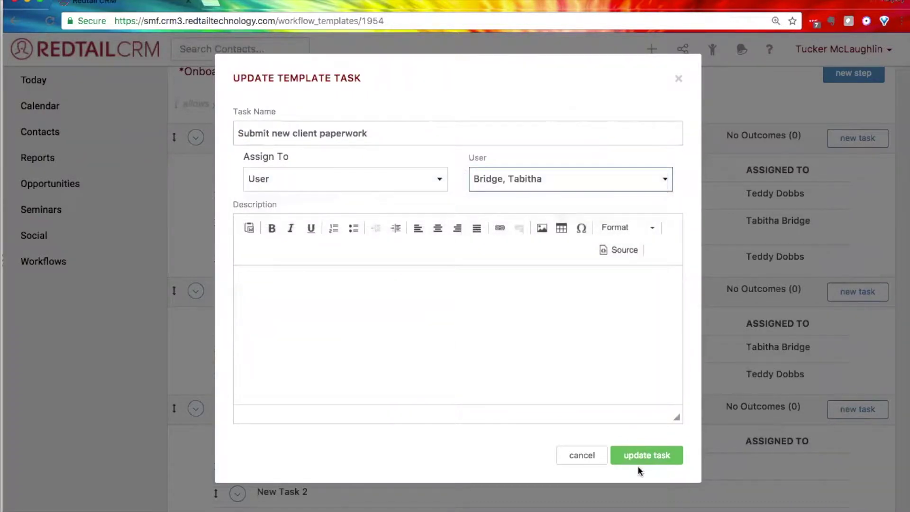
{"action": "left_click", "coordinate": [640, 457]}
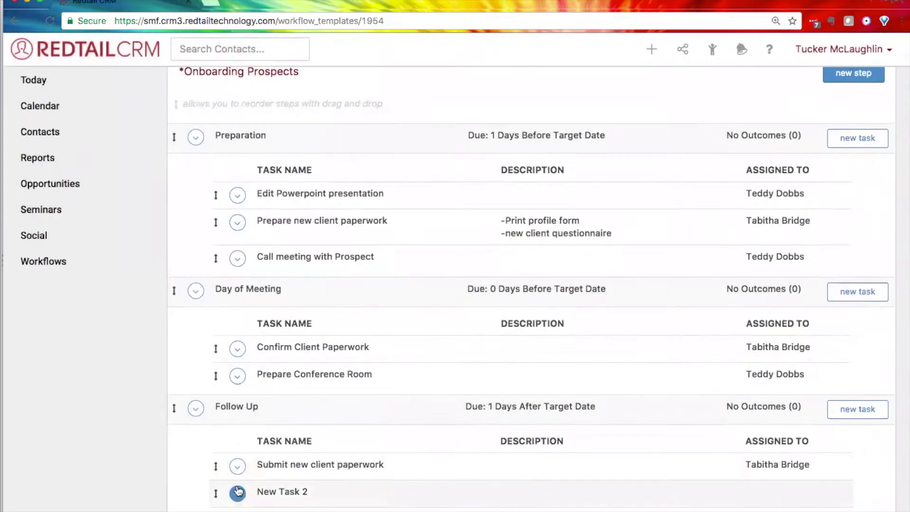
Step: Rename New Task 2 of the Follow Up step as Update Contact Details in Redtail
{"action": "left_click", "coordinate": [238, 493]}
{"action": "left_click", "coordinate": [256, 443]}
{"action": "left_click_drag", "start_coordinate": [304, 134], "coordinate": [159, 133]}
{"action": "type", "text": "Update "}
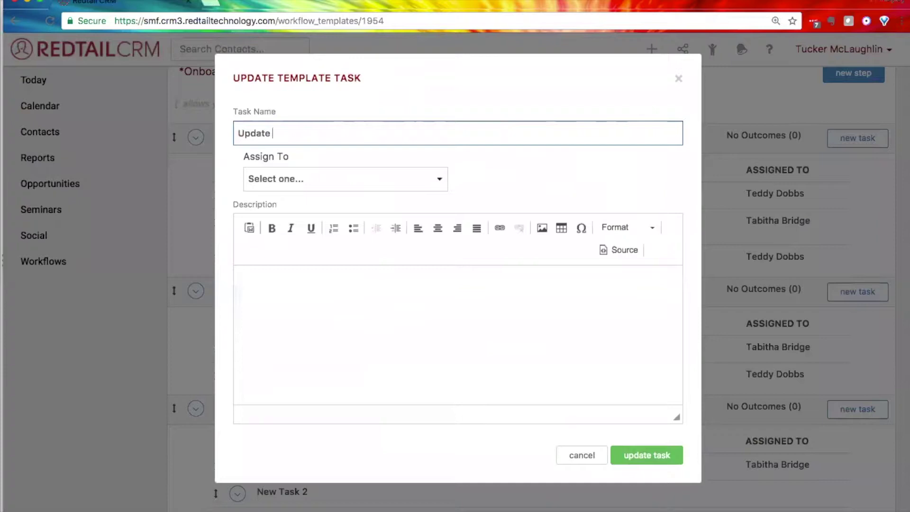
{"action": "type", "text": "Contact Details"}
{"action": "left_click_drag", "start_coordinate": [354, 133], "coordinate": [190, 134]}
{"action": "left_click", "coordinate": [387, 132]}
{"action": "type", "text": "iN"}
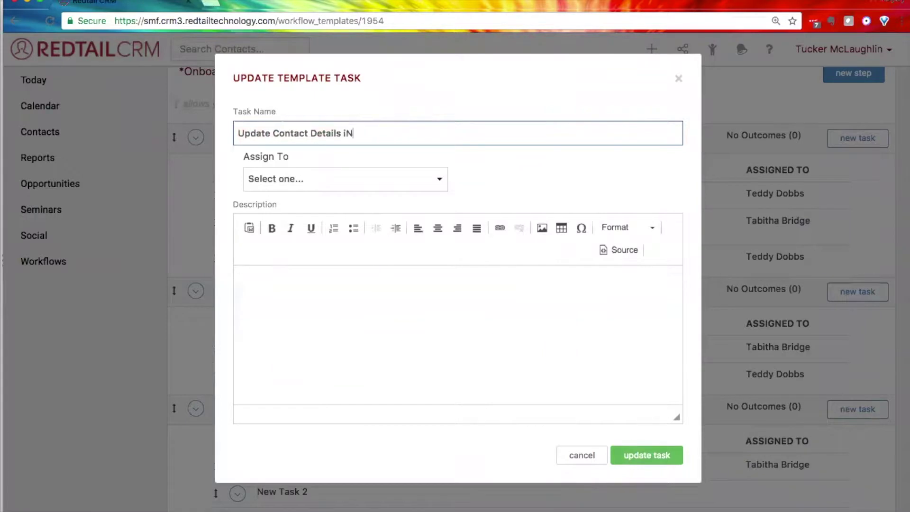
{"action": "key", "text": "BackSpace"}
{"action": "type", "text": "n Redtail"}
Step: Assign the Update Contact Details in Redtail task to the same individual user as the Prepare Conference Room task
{"action": "left_click", "coordinate": [391, 180]}
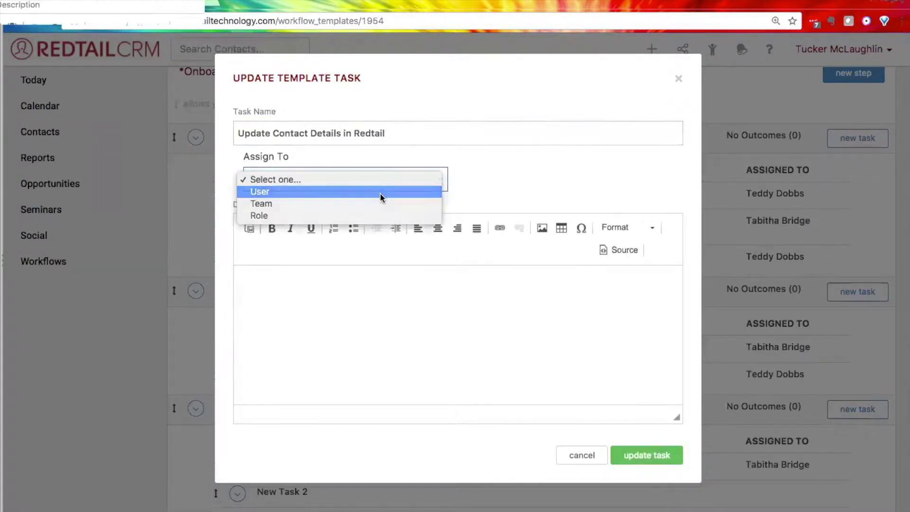
{"action": "left_click", "coordinate": [380, 192]}
{"action": "left_click", "coordinate": [482, 180]}
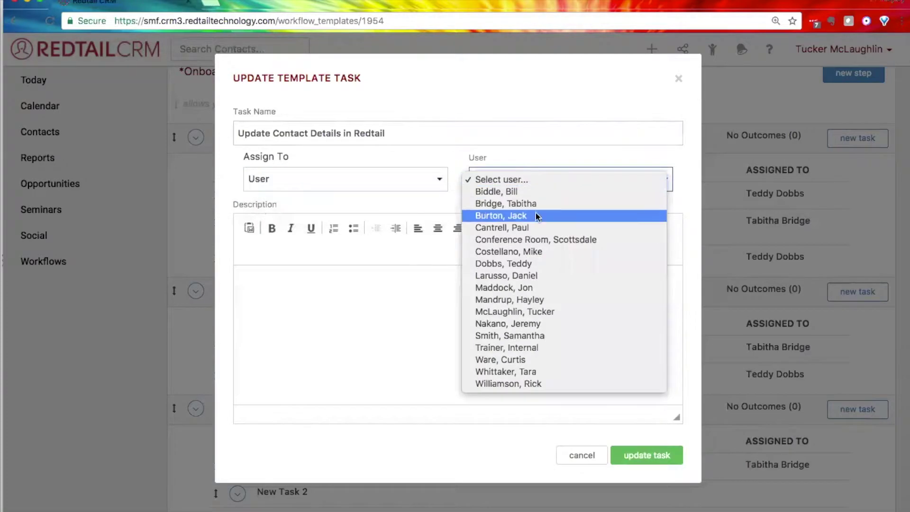
{"action": "left_click", "coordinate": [548, 263]}
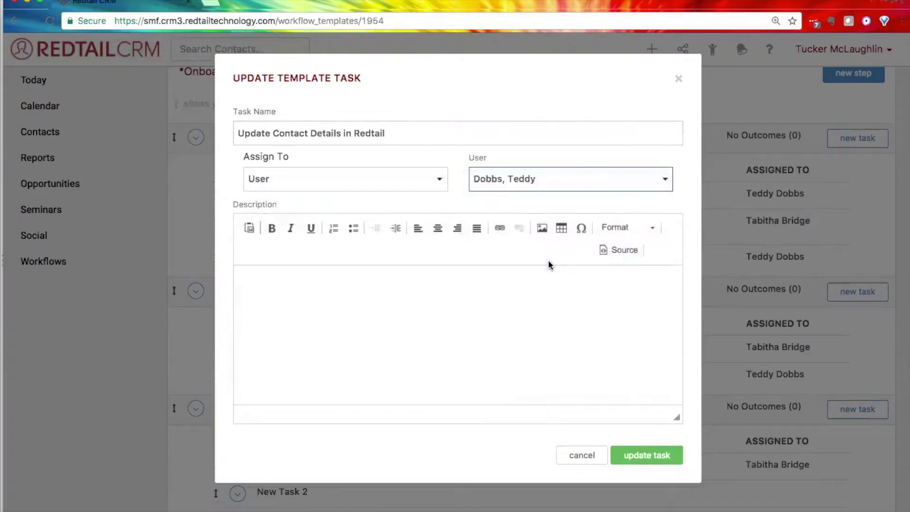
Step: Write the task's description on separate lines: Nickname, taxID number, drivers license information, birthday, and spouse and children details
{"action": "left_click", "coordinate": [560, 336]}
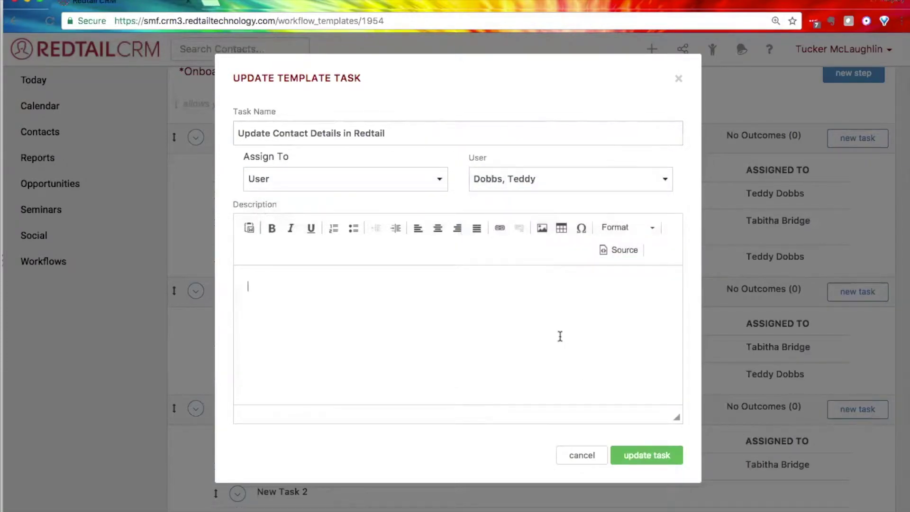
{"action": "type", "text": "Nickname"}
{"action": "type", "text": "taxID "}
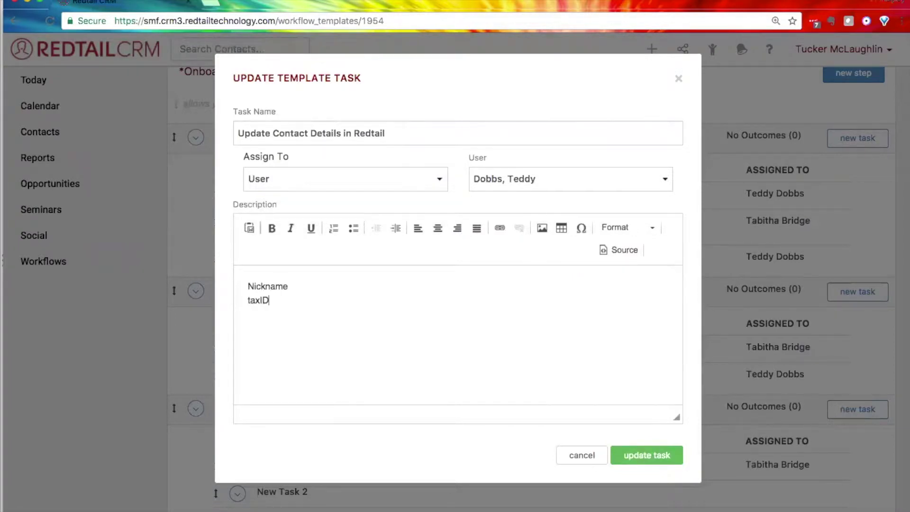
{"action": "type", "text": "NUM"}
{"action": "key", "text": "BackSpace"}
{"action": "key", "text": "BackSpace"}
{"action": "key", "text": "BackSpace"}
{"action": "type", "text": "number"}
{"action": "key", "text": "Return"}
{"action": "type", "text": "drivers license"}
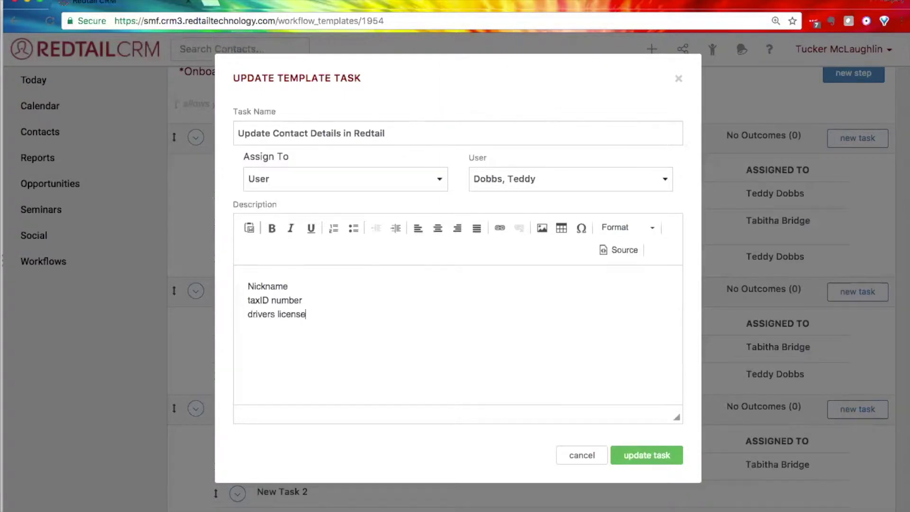
{"action": "type", "text": " informatio"}
{"action": "type", "text": "n"}
{"action": "key", "text": "Return"}
{"action": "type", "text": "birthday"}
{"action": "key", "text": "Return"}
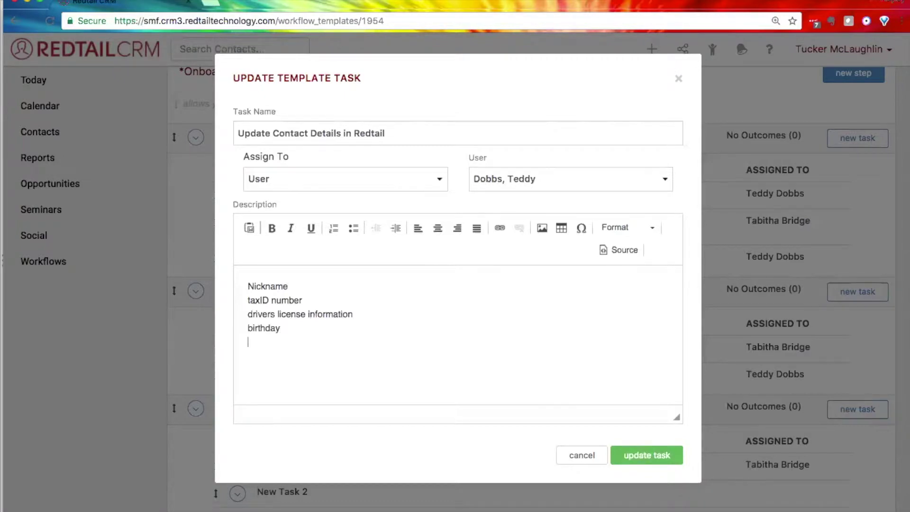
{"action": "type", "text": "spouse and children details"}
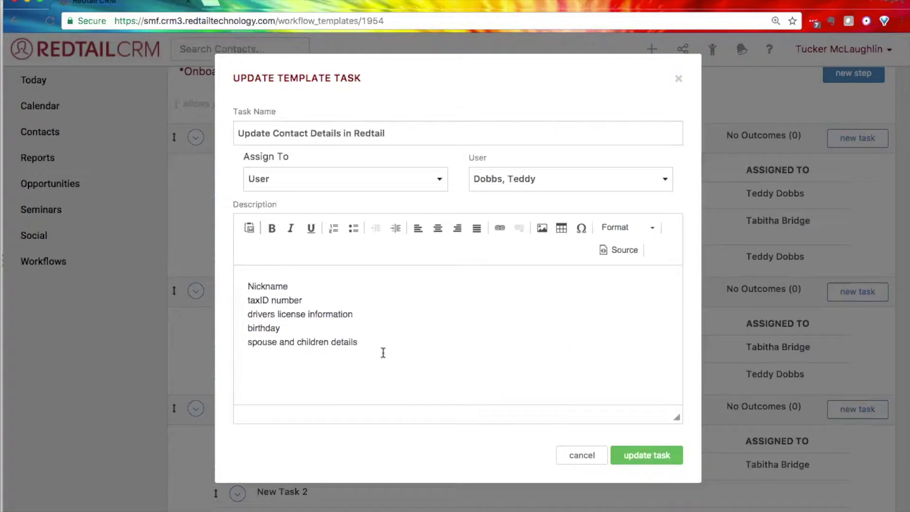
{"action": "left_click_drag", "start_coordinate": [360, 345], "coordinate": [185, 276]}
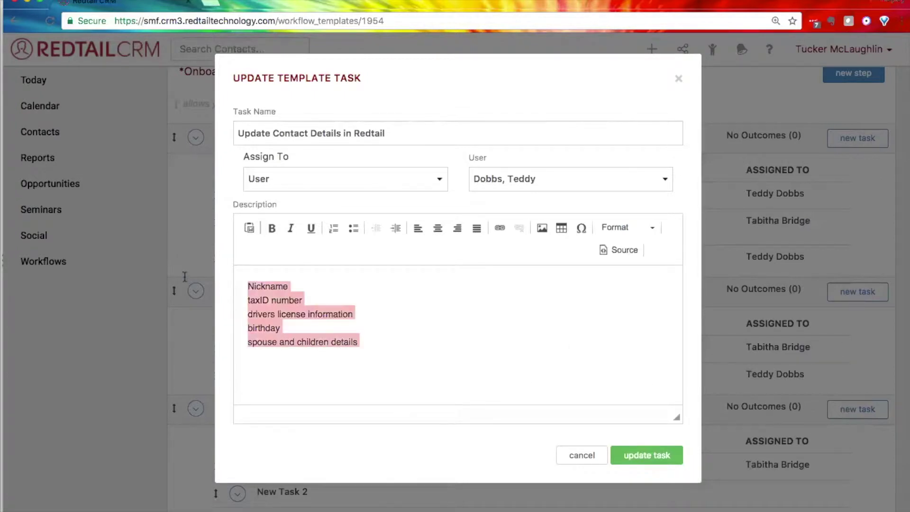
Step: Review the description of the Update Contact Details in Redtail task and save the task
{"action": "left_click", "coordinate": [311, 293]}
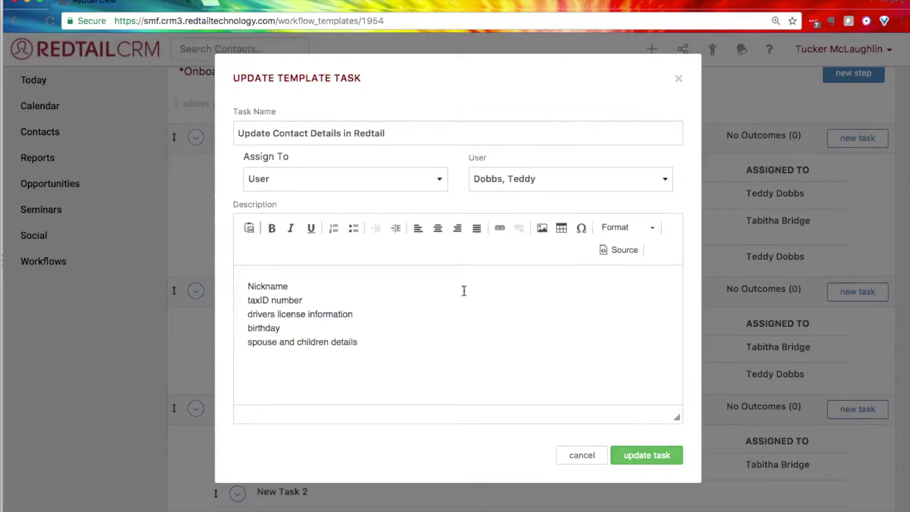
{"action": "left_click_drag", "start_coordinate": [359, 342], "coordinate": [228, 285]}
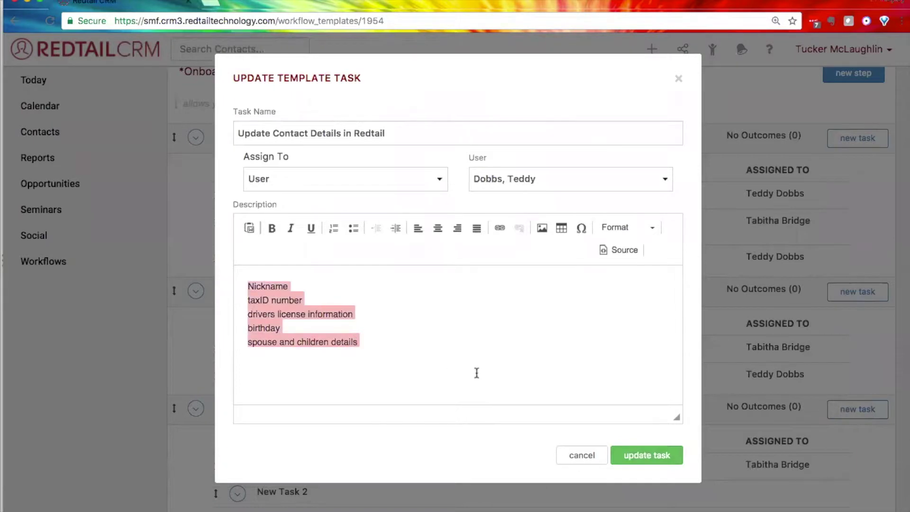
{"action": "left_click", "coordinate": [453, 362]}
{"action": "left_click", "coordinate": [629, 462]}
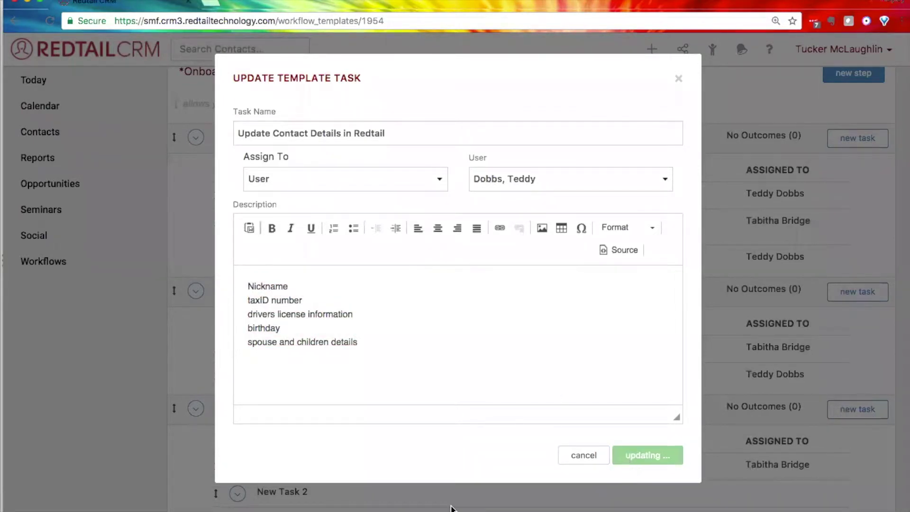
Step: Switch to PowerPoint and copy the task text "Follow up with the new client with a handwritten card and gift box"
{"action": "mouse_move", "coordinate": [456, 510]}
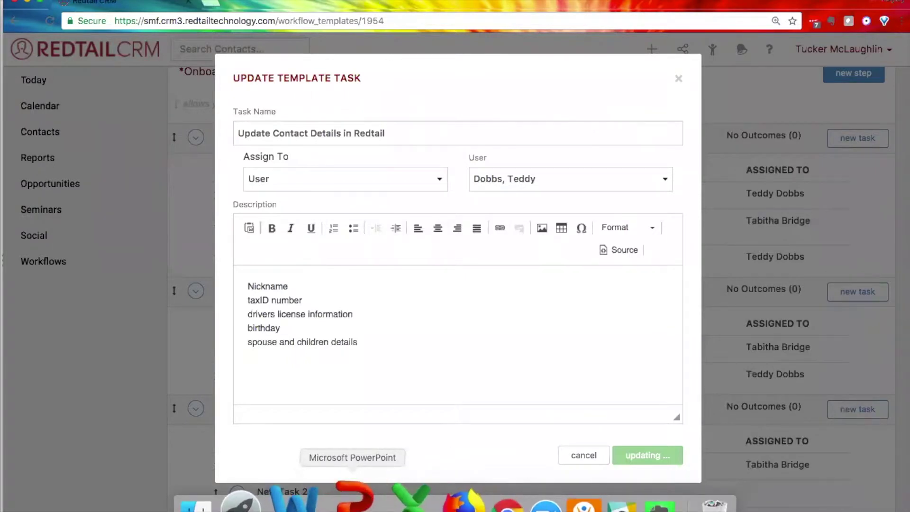
{"action": "left_click", "coordinate": [355, 499]}
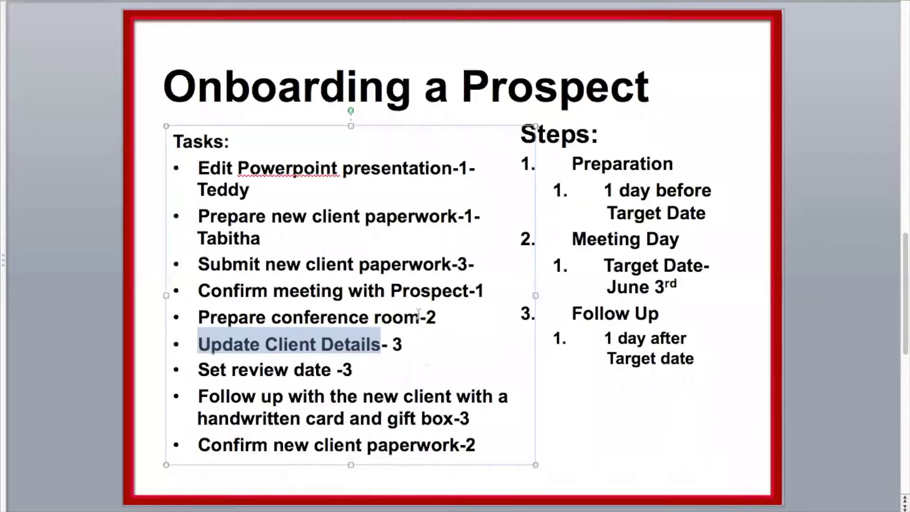
{"action": "left_click_drag", "start_coordinate": [195, 264], "coordinate": [416, 267]}
{"action": "left_click", "coordinate": [248, 334]}
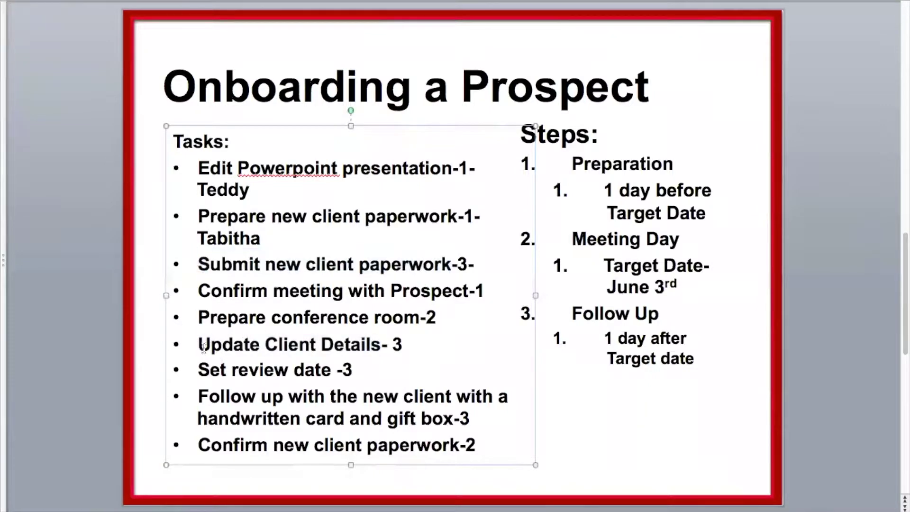
{"action": "left_click_drag", "start_coordinate": [198, 345], "coordinate": [381, 345]}
{"action": "left_click_drag", "start_coordinate": [335, 373], "coordinate": [210, 372]}
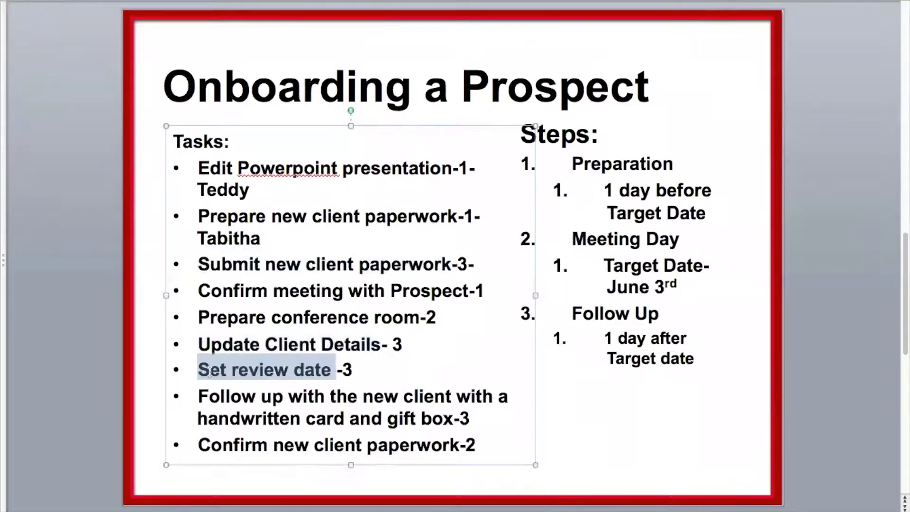
{"action": "left_click_drag", "start_coordinate": [453, 419], "coordinate": [202, 405]}
{"action": "key", "text": "ctrl+c"}
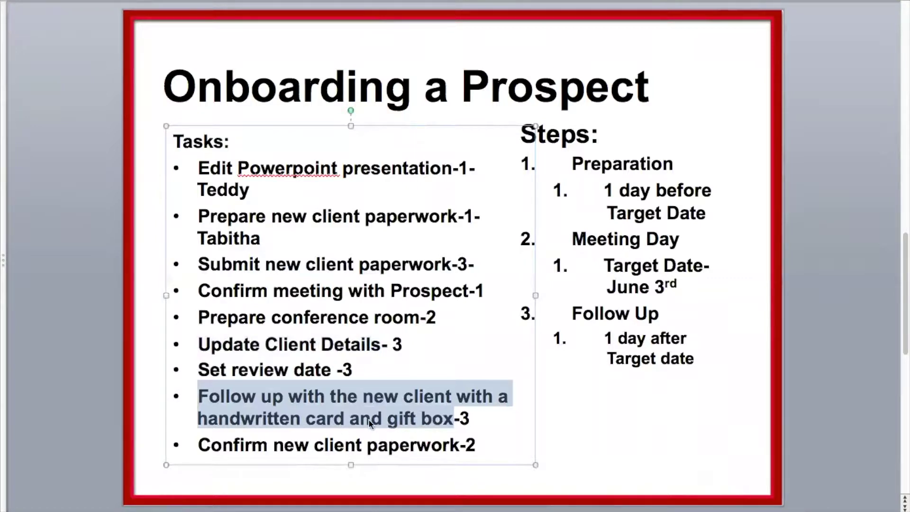
Step: Return to Redtail in Chrome and rename New Task 3 of the Follow Up step as Set Review Date
{"action": "mouse_move", "coordinate": [416, 501]}
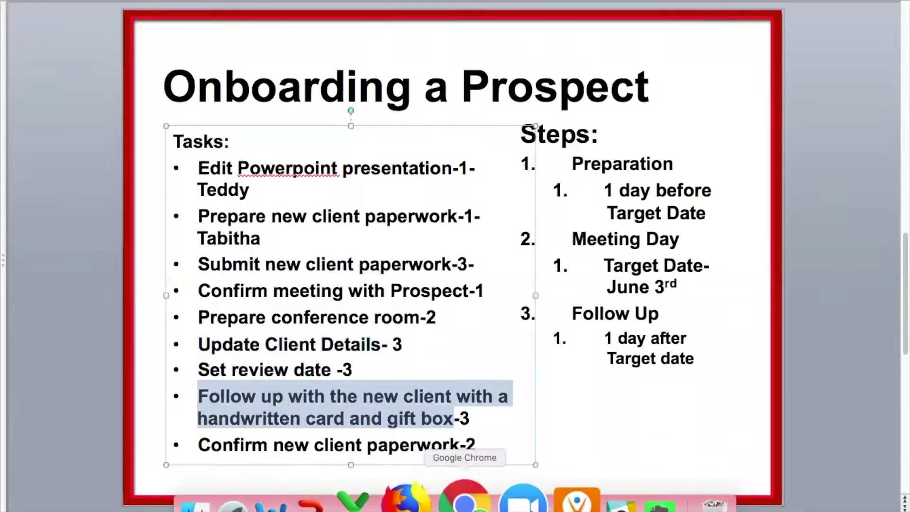
{"action": "left_click", "coordinate": [470, 500]}
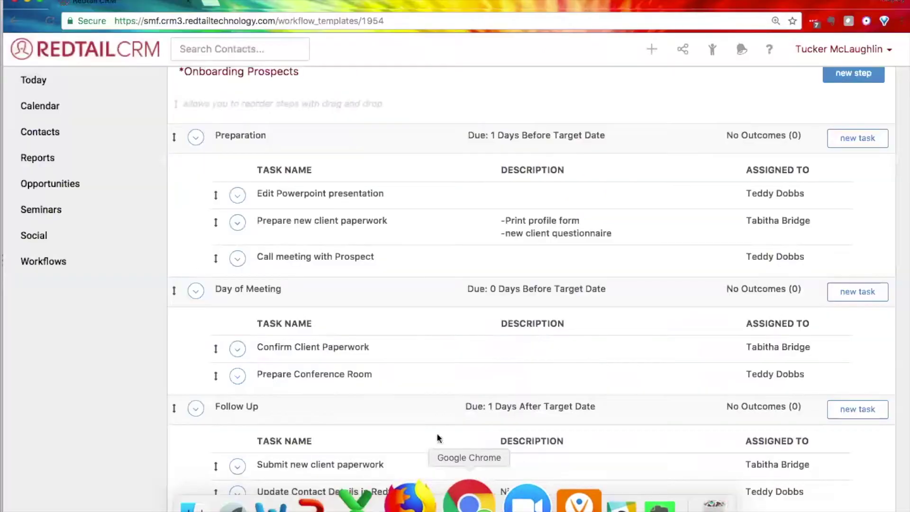
{"action": "scroll", "coordinate": [484, 316], "scroll_direction": "down", "scroll_amount": 1}
{"action": "scroll", "coordinate": [484, 317], "scroll_direction": "down", "scroll_amount": 3}
{"action": "left_click", "coordinate": [237, 465]}
{"action": "left_click", "coordinate": [285, 491]}
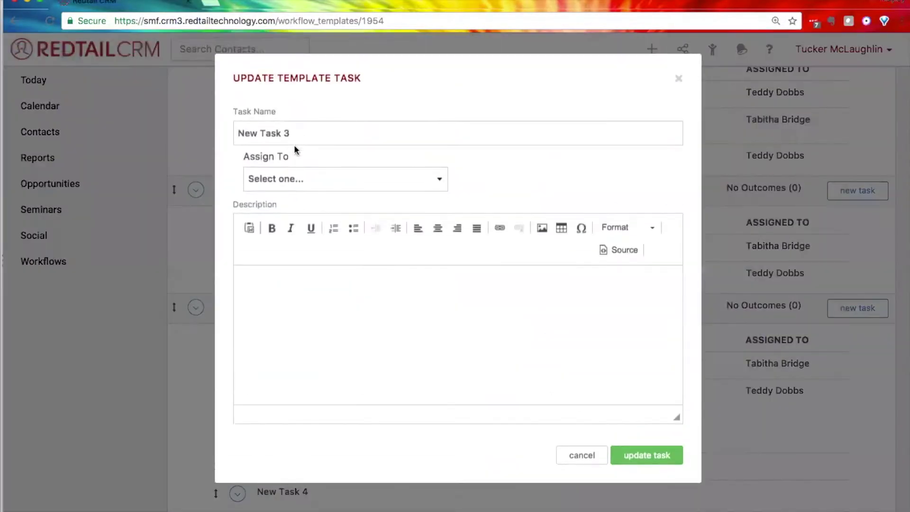
{"action": "triple_click", "coordinate": [290, 133]}
{"action": "type", "text": "Set Re"}
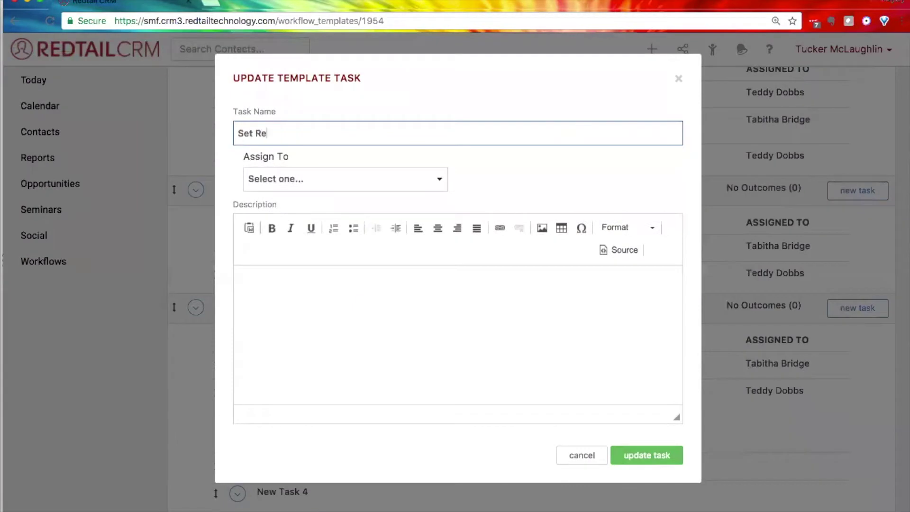
{"action": "type", "text": "view Date"}
Step: Assign the Set Review Date task to the same individual user as the Submit new client paperwork task, and save it
{"action": "left_click", "coordinate": [374, 179]}
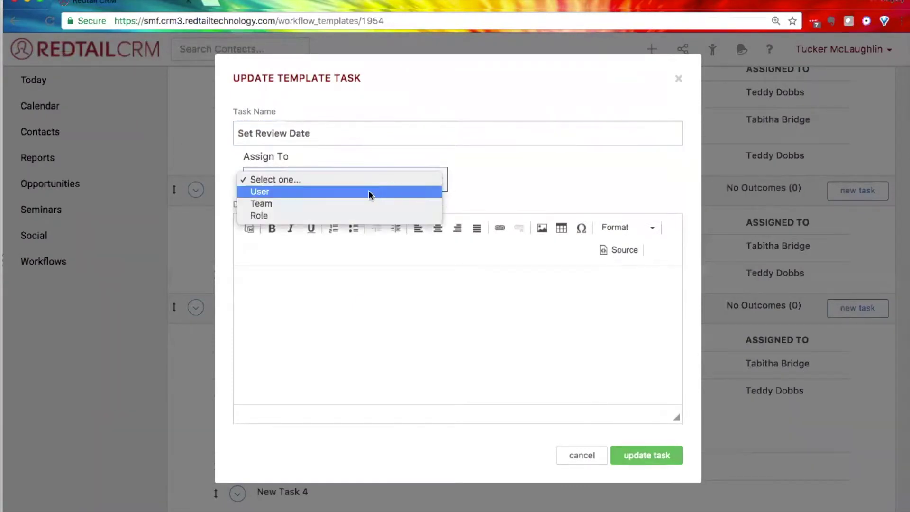
{"action": "left_click", "coordinate": [369, 191]}
{"action": "left_click", "coordinate": [514, 178]}
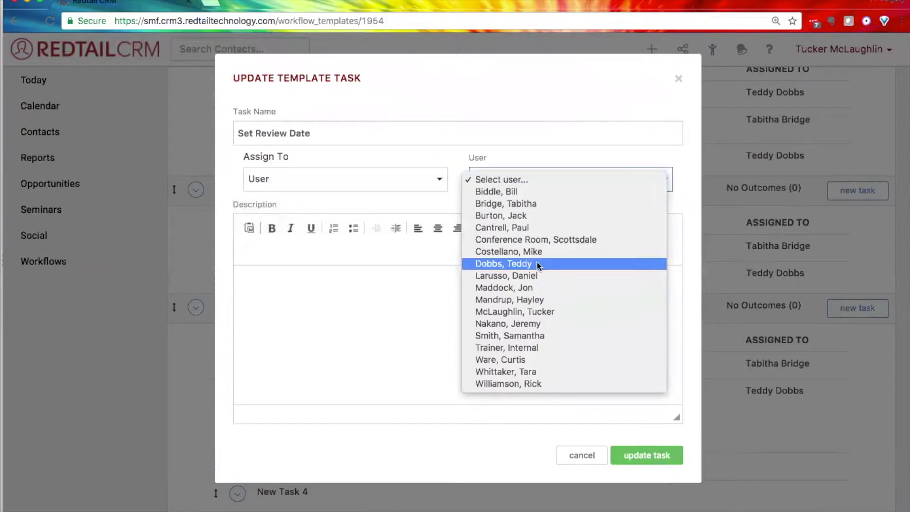
{"action": "left_click", "coordinate": [531, 208]}
{"action": "left_click", "coordinate": [632, 456]}
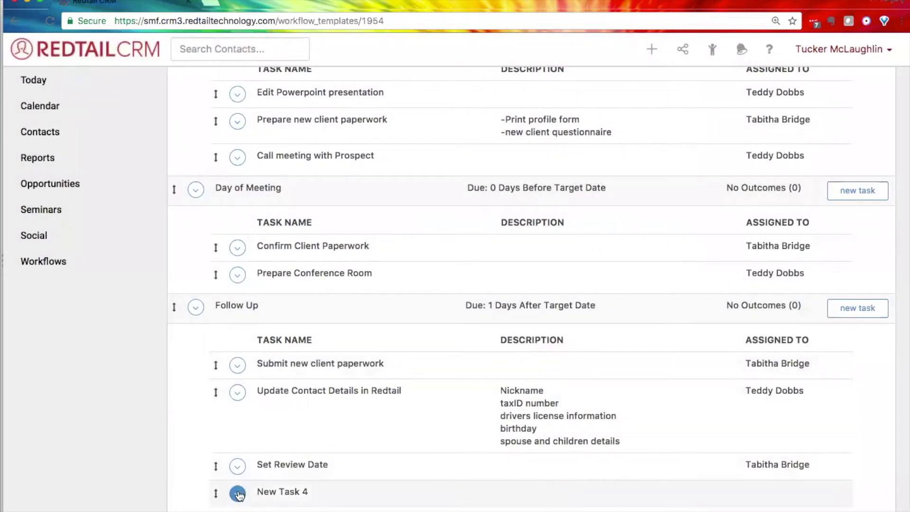
Step: Rename New Task 4 of the Follow Up step with the copied text "Follow up with the new client with a handwritten card and gift box"
{"action": "left_click", "coordinate": [239, 495]}
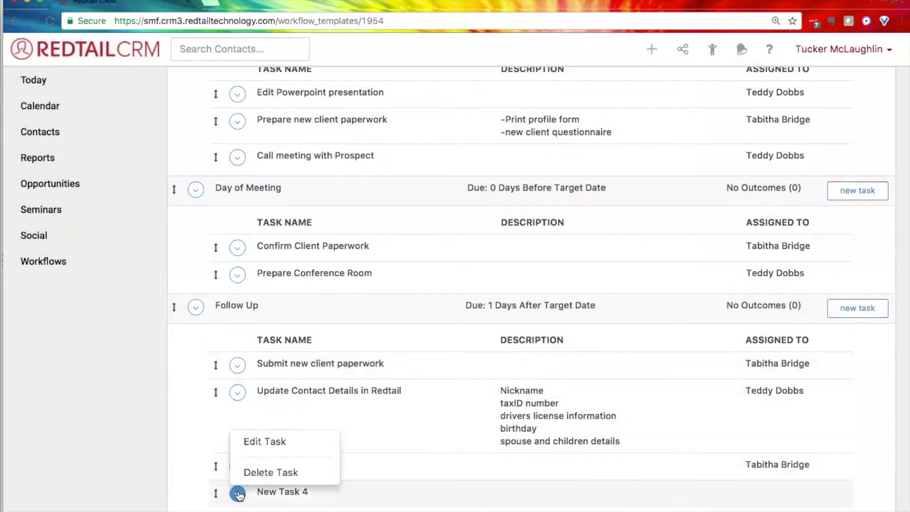
{"action": "left_click", "coordinate": [265, 446]}
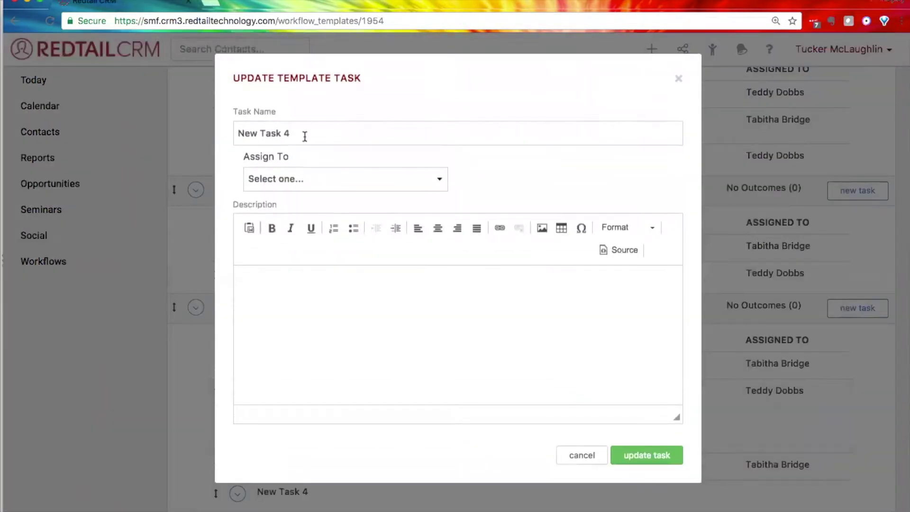
{"action": "left_click_drag", "start_coordinate": [304, 134], "coordinate": [219, 135]}
{"action": "key", "text": "ctrl+v"}
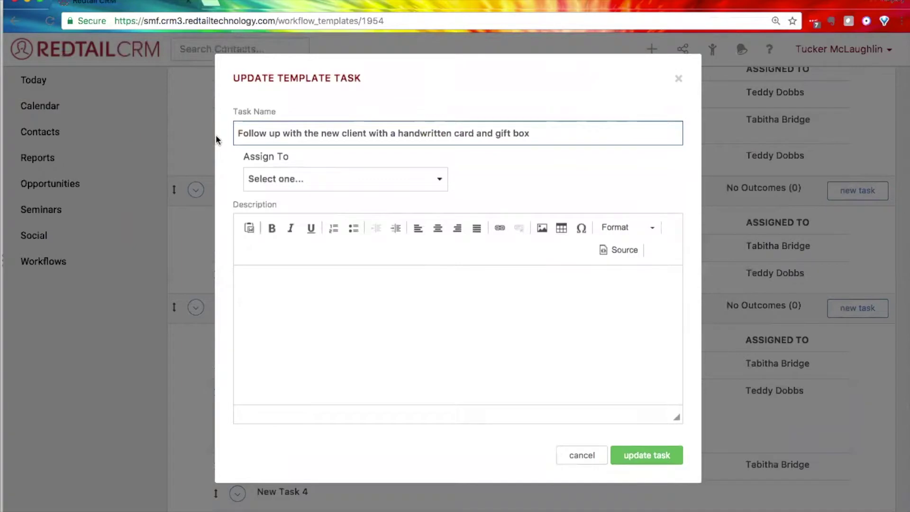
Step: Assign the handwritten card and gift box task to the same individual user as the Update Contact Details in Redtail task, and save it
{"action": "left_click", "coordinate": [294, 179]}
{"action": "left_click", "coordinate": [294, 189]}
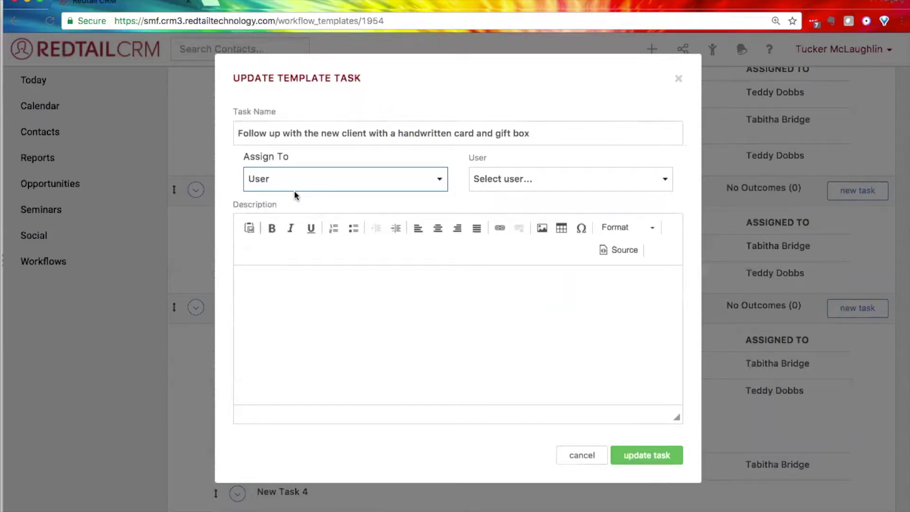
{"action": "left_click", "coordinate": [493, 180]}
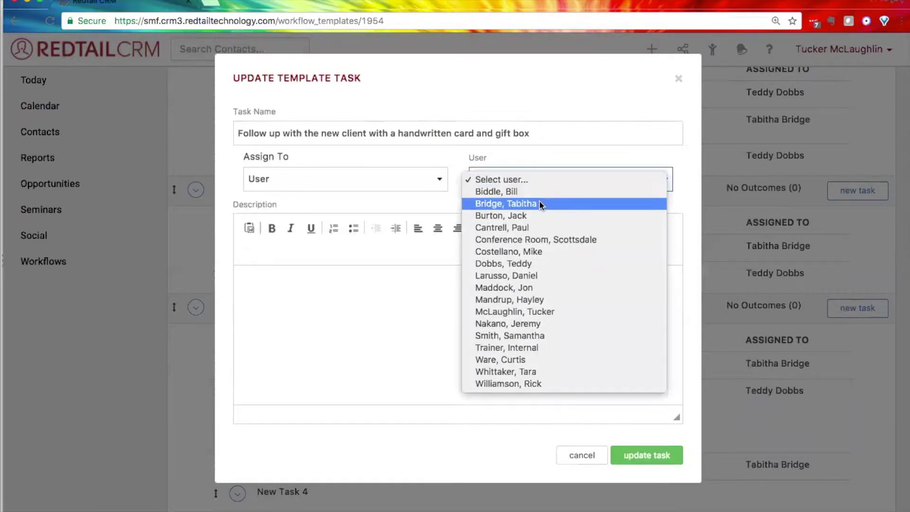
{"action": "left_click", "coordinate": [541, 263]}
{"action": "left_click", "coordinate": [647, 455]}
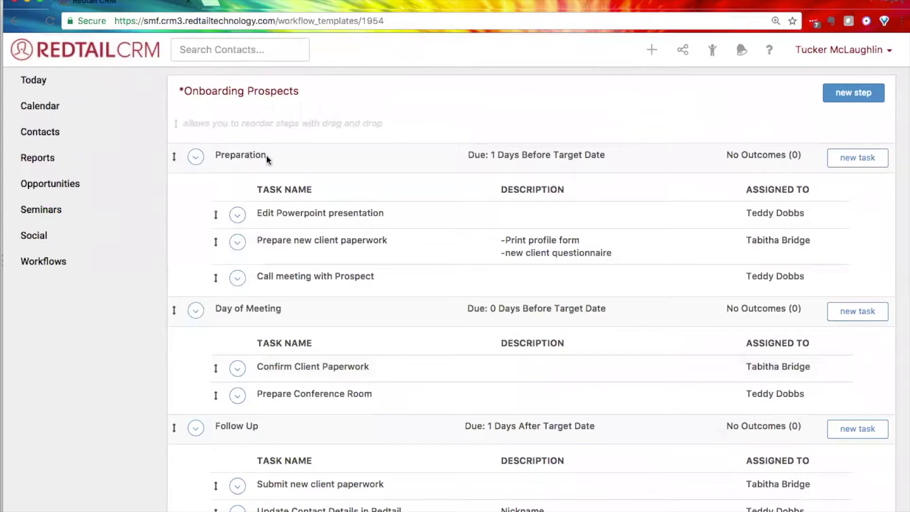
Step: Review the Preparation step's name, first task and outcomes entry in the Onboarding Prospects template
{"action": "left_click_drag", "start_coordinate": [266, 158], "coordinate": [215, 157]}
{"action": "left_click_drag", "start_coordinate": [256, 213], "coordinate": [400, 214]}
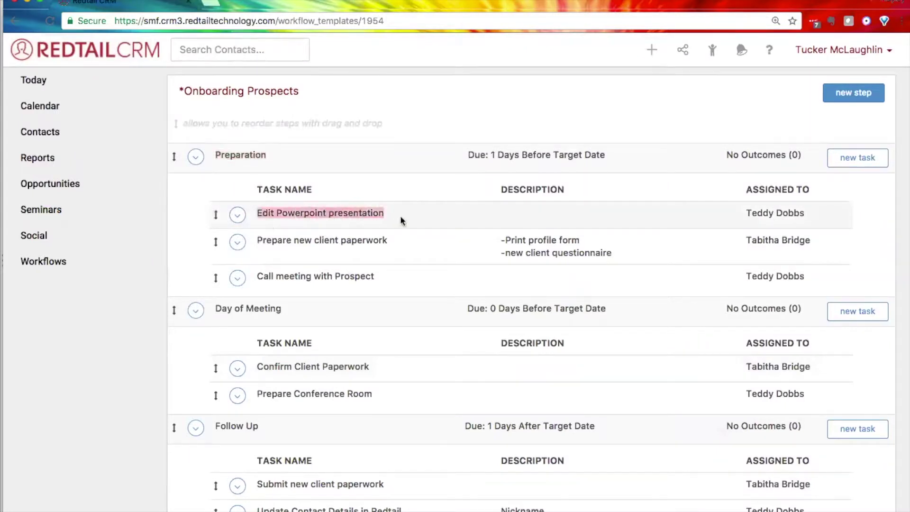
{"action": "left_click", "coordinate": [332, 226]}
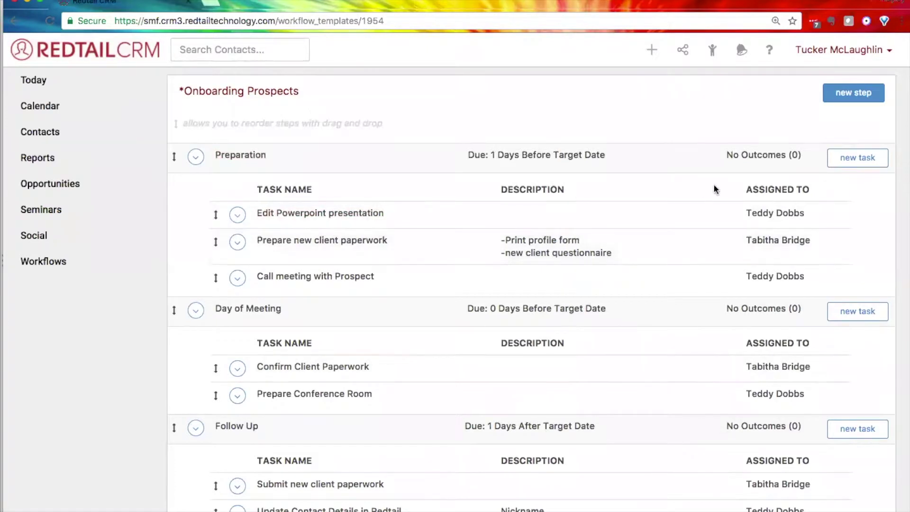
{"action": "left_click_drag", "start_coordinate": [726, 155], "coordinate": [803, 155]}
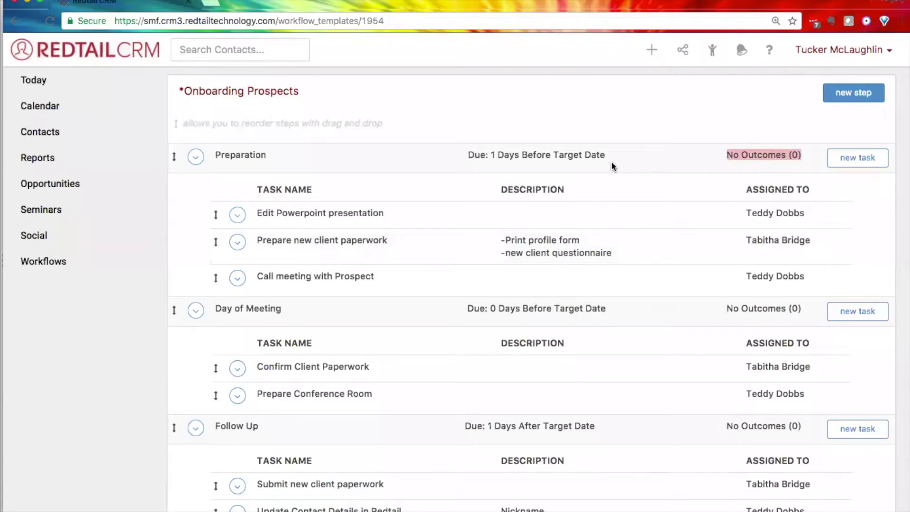
{"action": "left_click", "coordinate": [729, 156]}
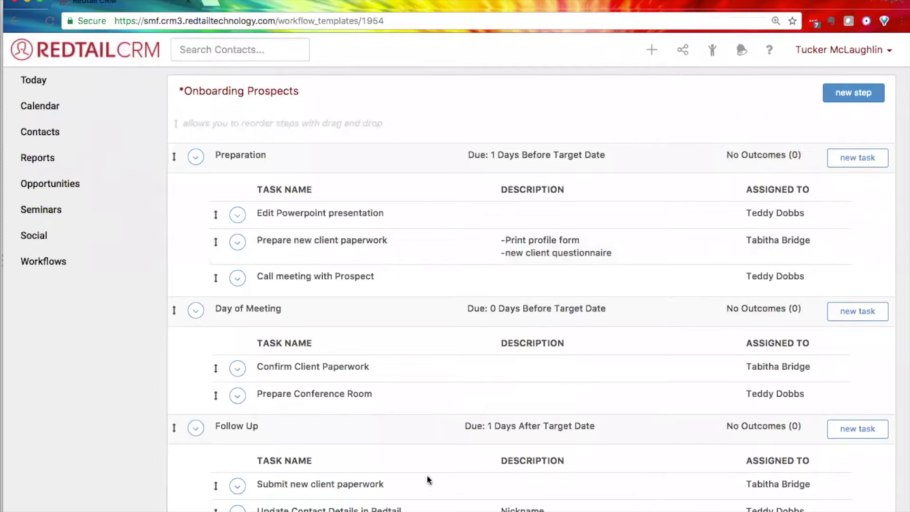
Step: Switch to PowerPoint and examine the outcomes planned for Step 1 on the slide after the task list
{"action": "mouse_move", "coordinate": [411, 505]}
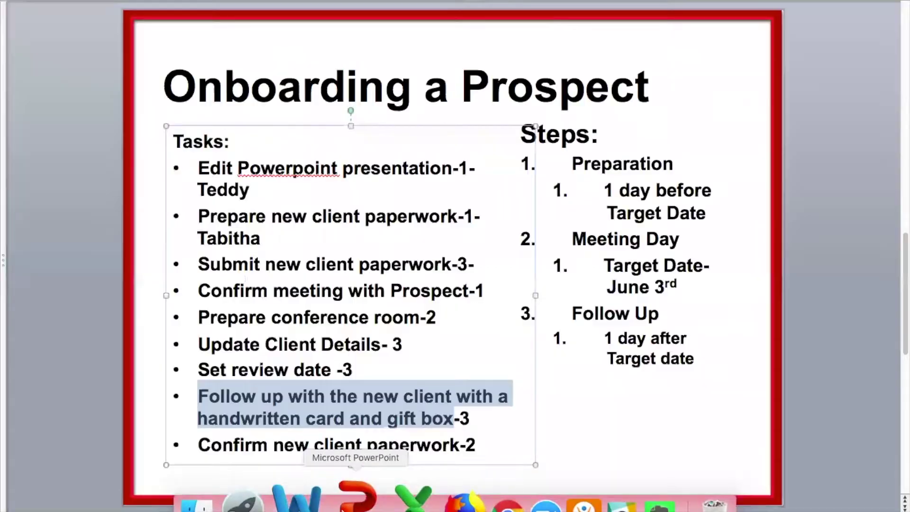
{"action": "left_click", "coordinate": [359, 498]}
{"action": "left_click", "coordinate": [599, 401]}
{"action": "left_click", "coordinate": [558, 468]}
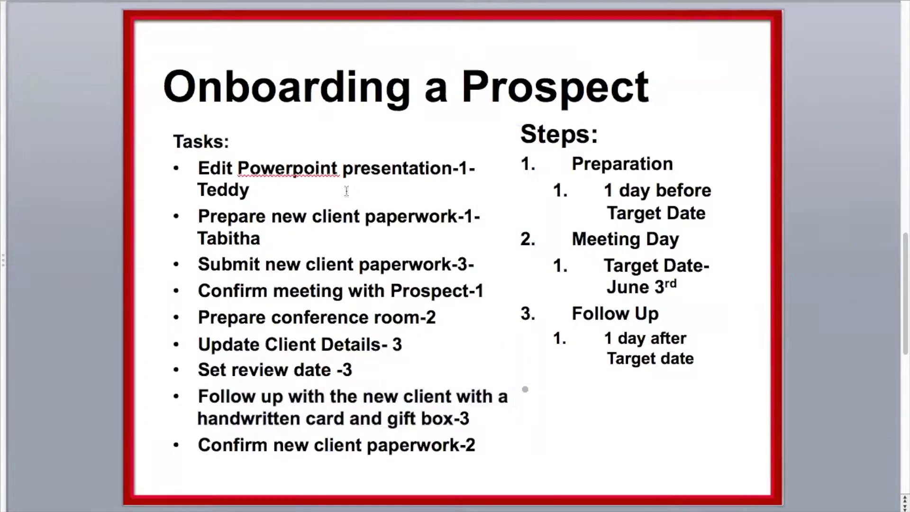
{"action": "scroll", "coordinate": [347, 191], "scroll_direction": "down", "scroll_amount": 2}
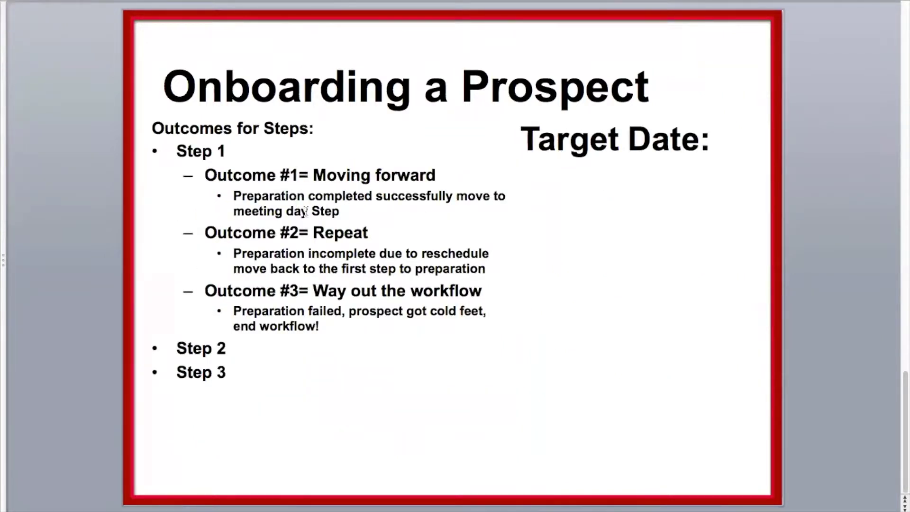
{"action": "left_click_drag", "start_coordinate": [323, 326], "coordinate": [176, 150]}
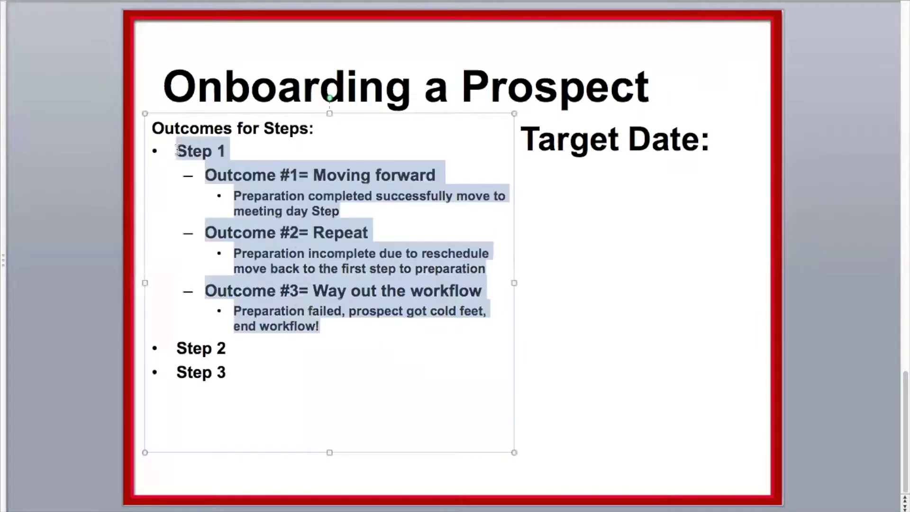
{"action": "left_click", "coordinate": [249, 149]}
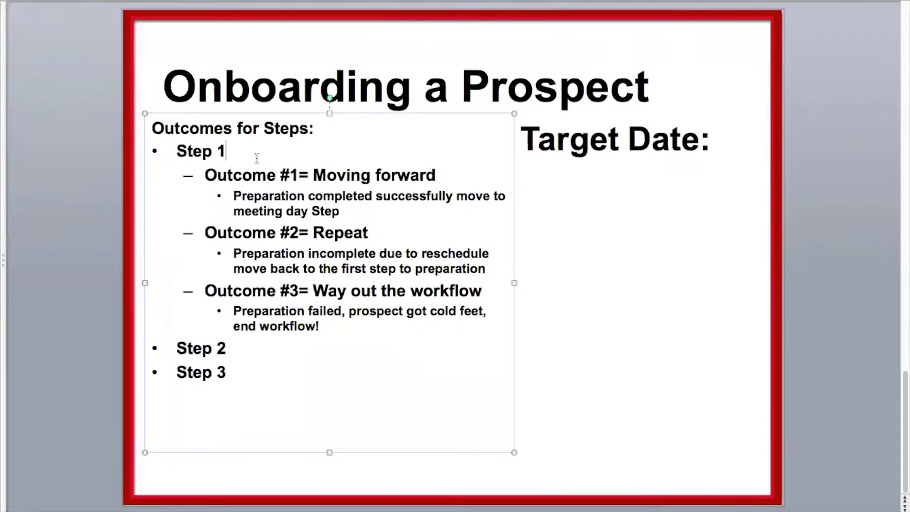
{"action": "left_click", "coordinate": [334, 325]}
Step: Return to Redtail in Chrome and review the presentation and paperwork tasks in the Preparation and Day of Meeting steps
{"action": "mouse_move", "coordinate": [417, 510]}
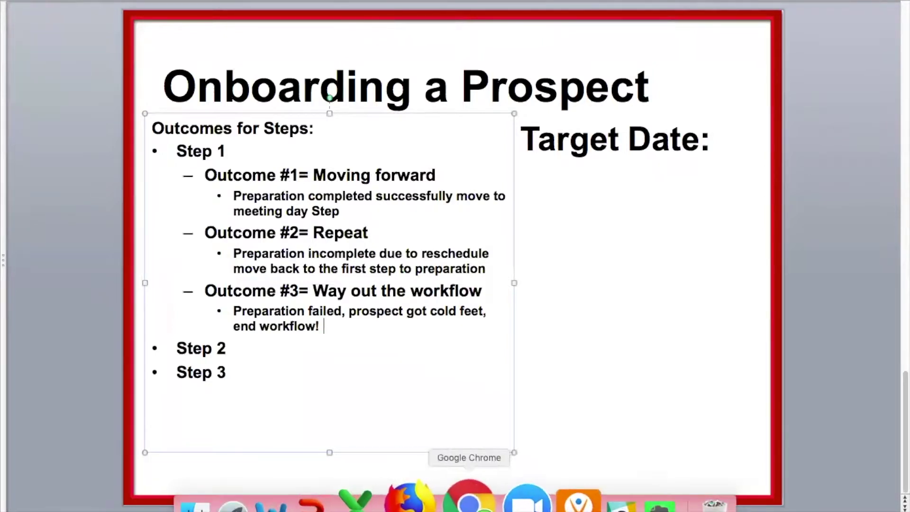
{"action": "left_click", "coordinate": [465, 502]}
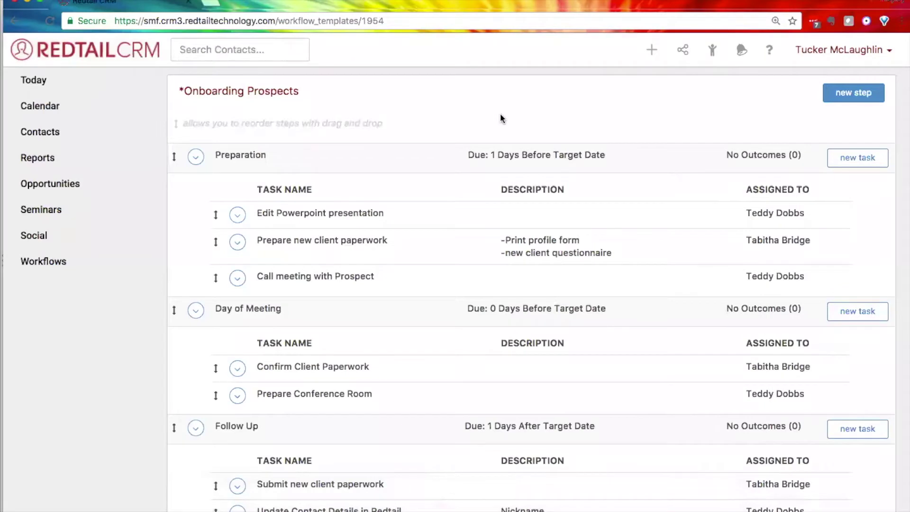
{"action": "left_click_drag", "start_coordinate": [386, 214], "coordinate": [253, 210]}
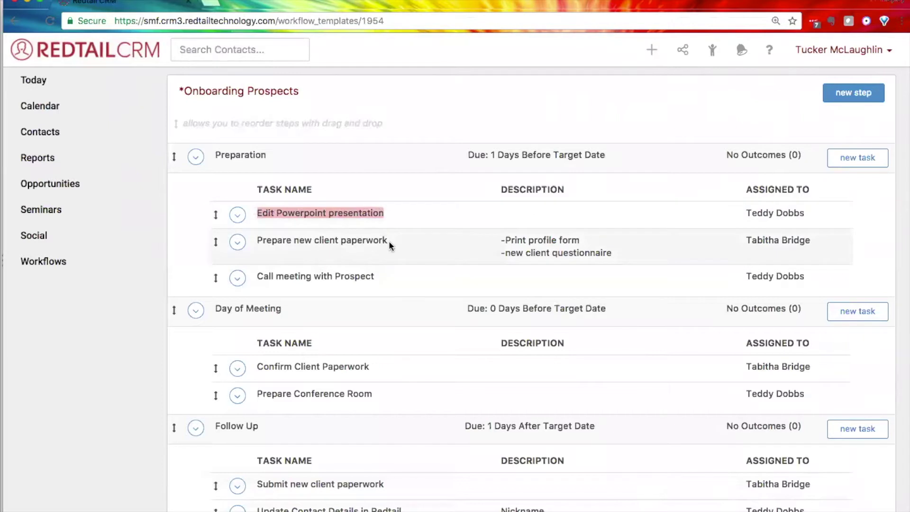
{"action": "left_click_drag", "start_coordinate": [389, 242], "coordinate": [294, 244]}
{"action": "left_click", "coordinate": [259, 244]}
{"action": "triple_click", "coordinate": [258, 244]}
{"action": "left_click", "coordinate": [274, 250]}
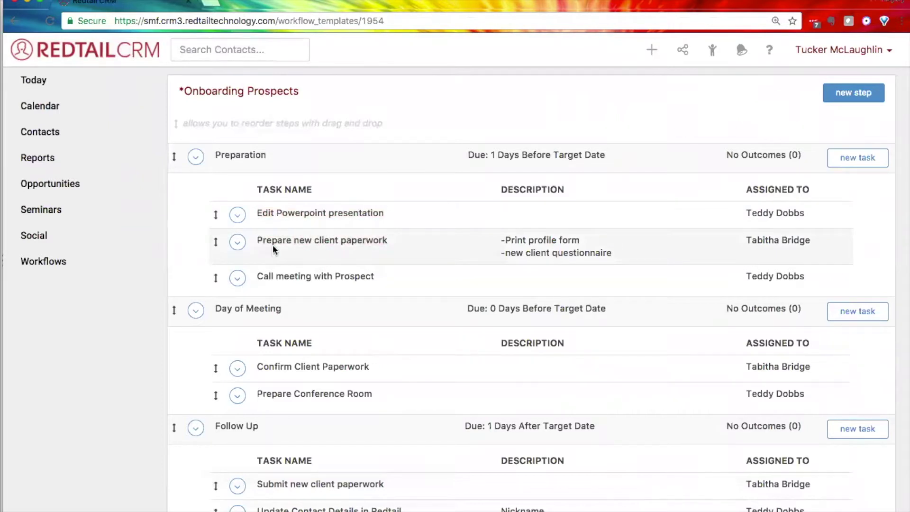
{"action": "left_click_drag", "start_coordinate": [259, 368], "coordinate": [374, 368]}
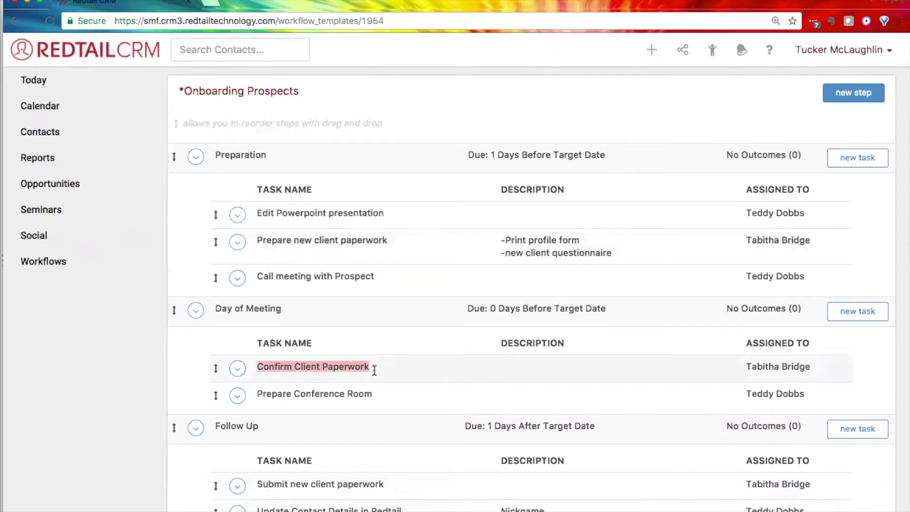
Step: Rename the Preparation step's "Call meeting with Prospect" task as "Call and confirm meeting with Prospect" and save it
{"action": "left_click", "coordinate": [374, 369]}
{"action": "left_click_drag", "start_coordinate": [374, 276], "coordinate": [259, 279]}
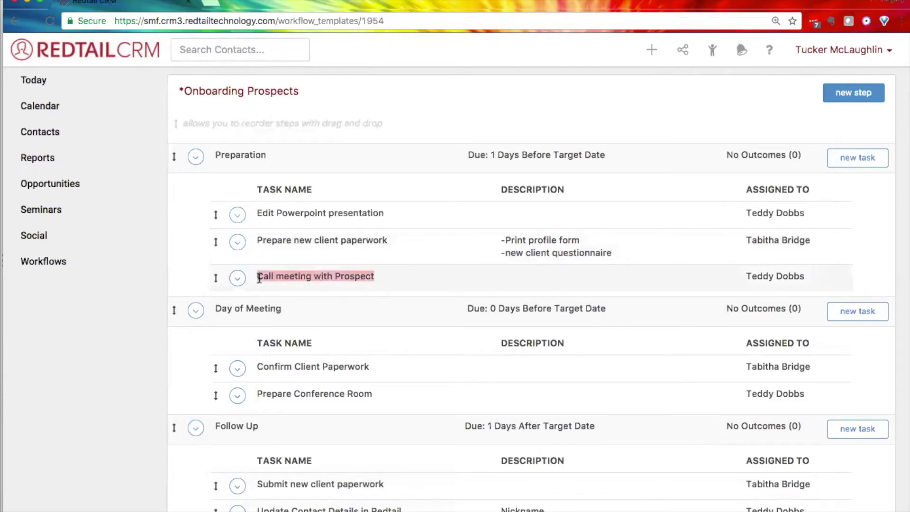
{"action": "left_click", "coordinate": [262, 298]}
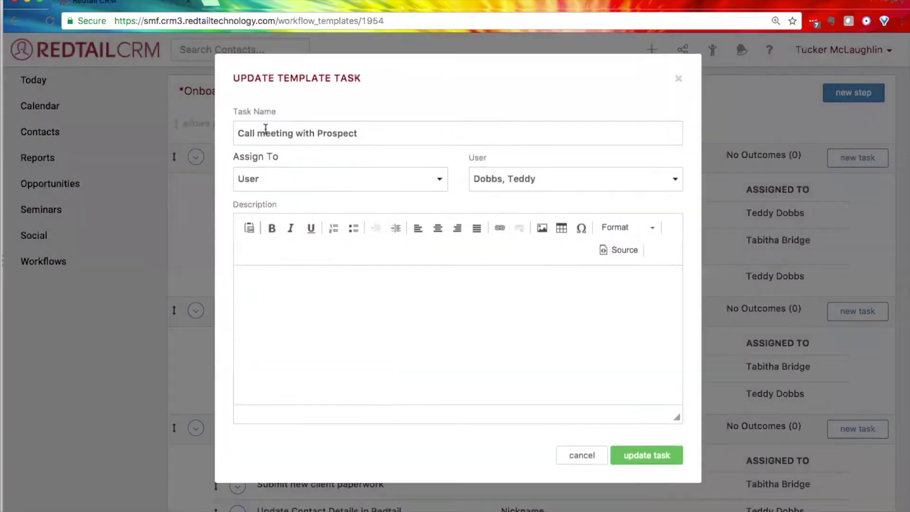
{"action": "left_click", "coordinate": [260, 132]}
{"action": "type", "text": "and confirm meeting with Prospect"}
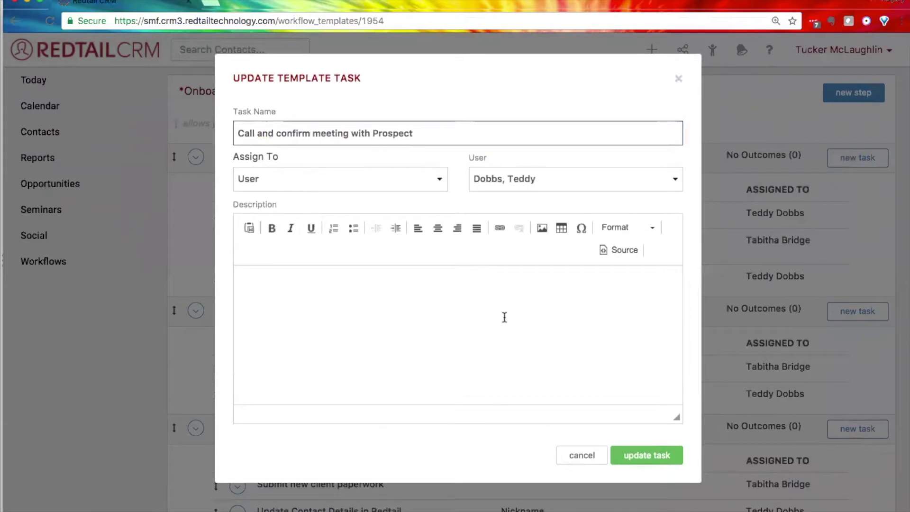
{"action": "left_click", "coordinate": [634, 455]}
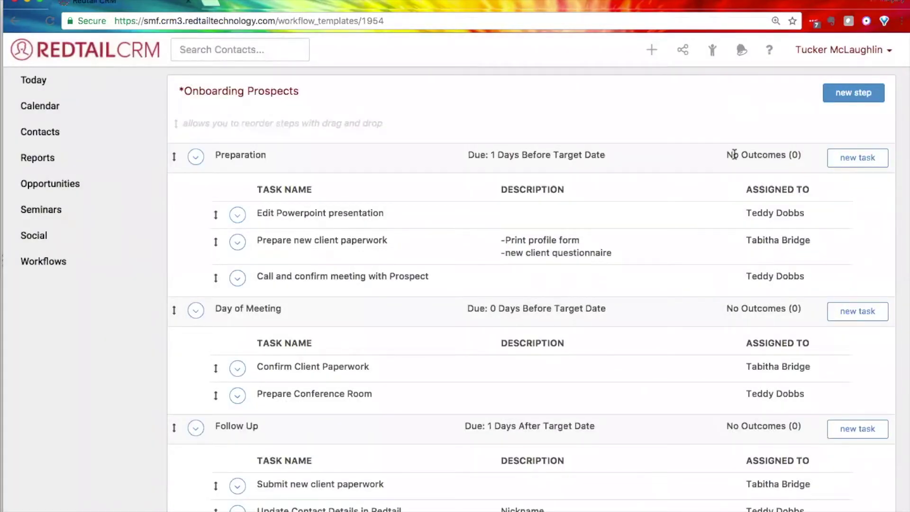
Step: Add a "Meeting Confirmed! :)" outcome to the Preparation step, with Day of Meeting as the next step
{"action": "left_click", "coordinate": [197, 156]}
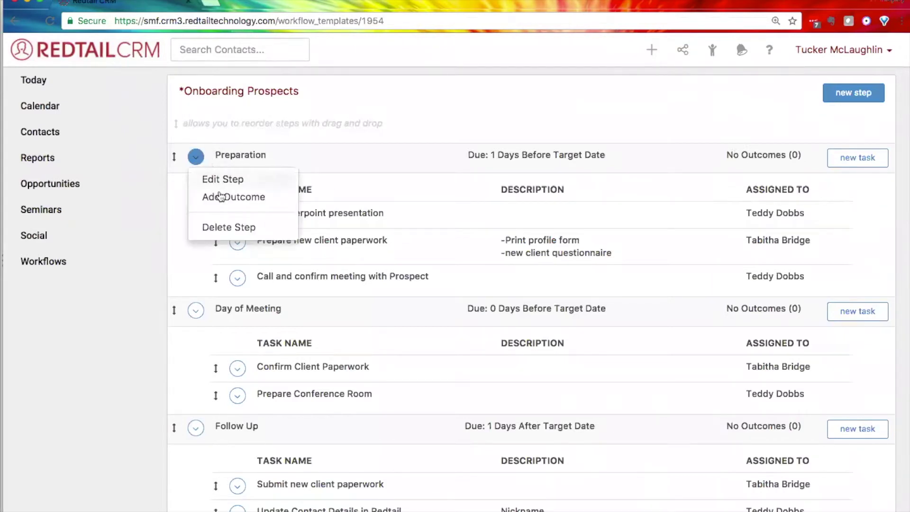
{"action": "left_click", "coordinate": [270, 195]}
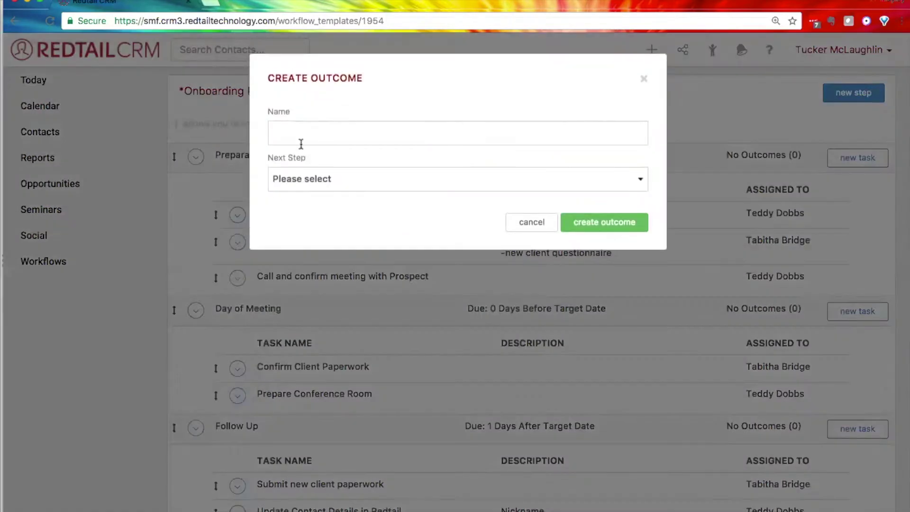
{"action": "left_click", "coordinate": [302, 135]}
{"action": "type", "text": "M"}
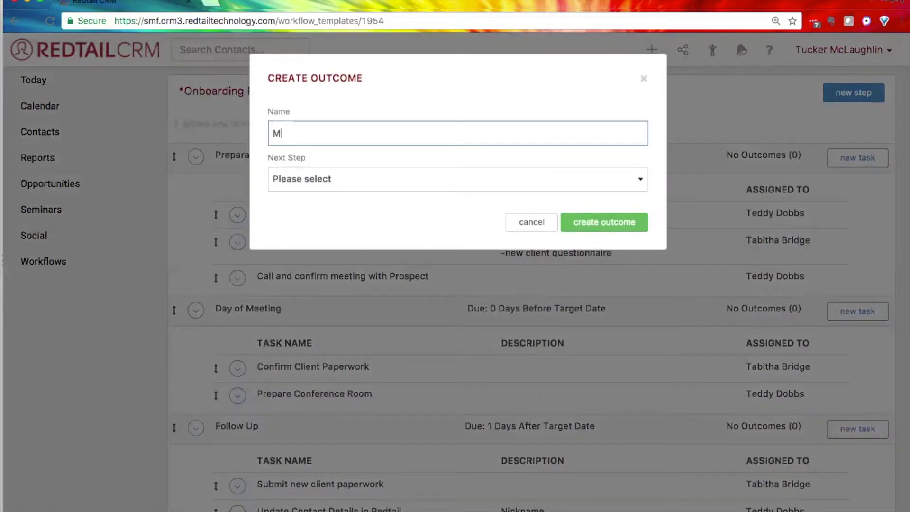
{"action": "type", "text": "eeting Confirmed! :)"}
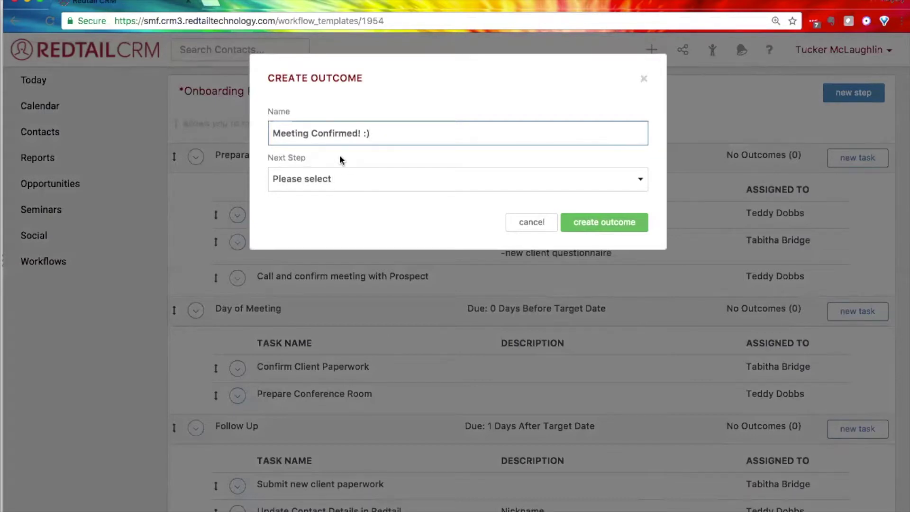
{"action": "left_click", "coordinate": [344, 183]}
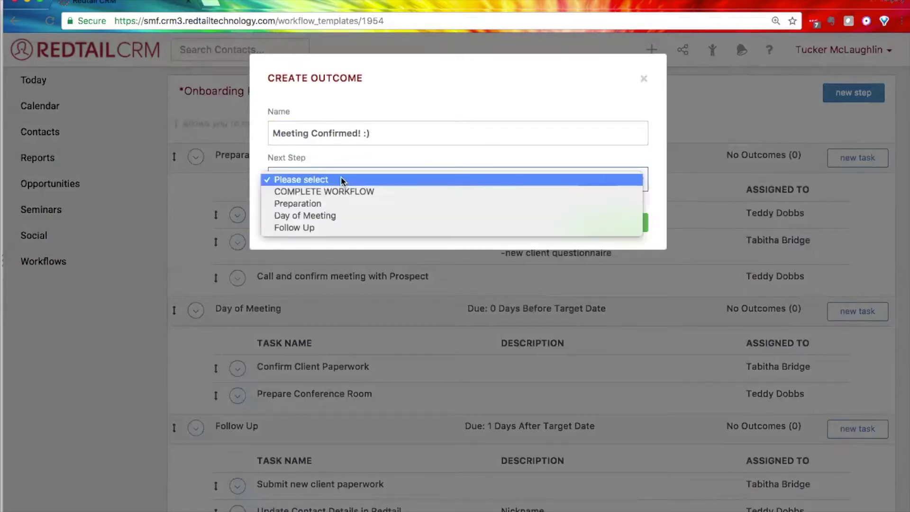
{"action": "left_click", "coordinate": [341, 216]}
{"action": "left_click", "coordinate": [622, 229]}
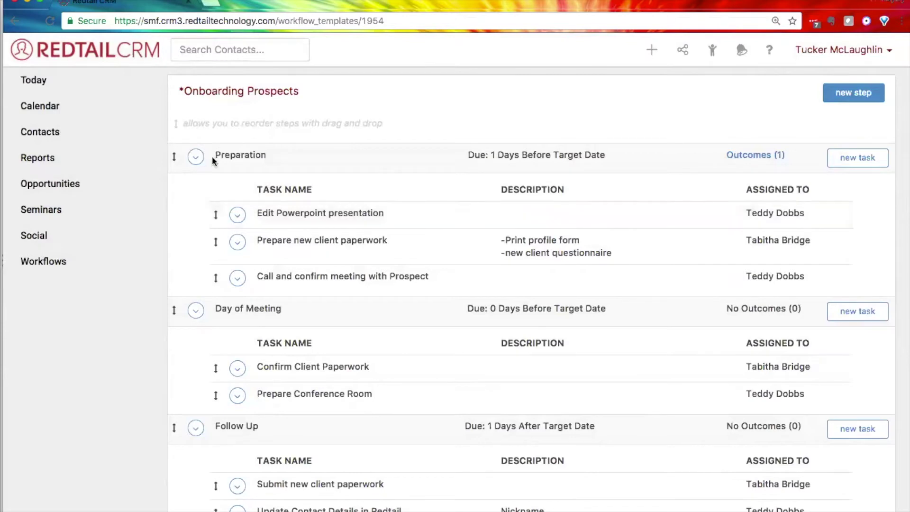
Step: Add a "Meeting Cancelled" outcome to the Preparation step, with COMPLETE WORKFLOW as the next step
{"action": "left_click", "coordinate": [198, 159]}
{"action": "left_click", "coordinate": [242, 199]}
{"action": "left_click", "coordinate": [286, 134]}
{"action": "type", "text": "Cancelled"}
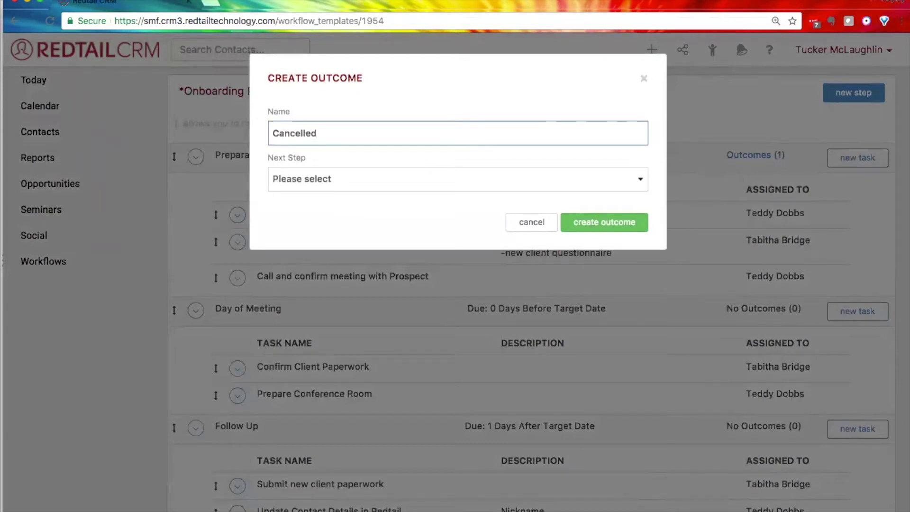
{"action": "left_click", "coordinate": [272, 134]}
{"action": "type", "text": "Meeting"}
{"action": "left_click", "coordinate": [345, 183]}
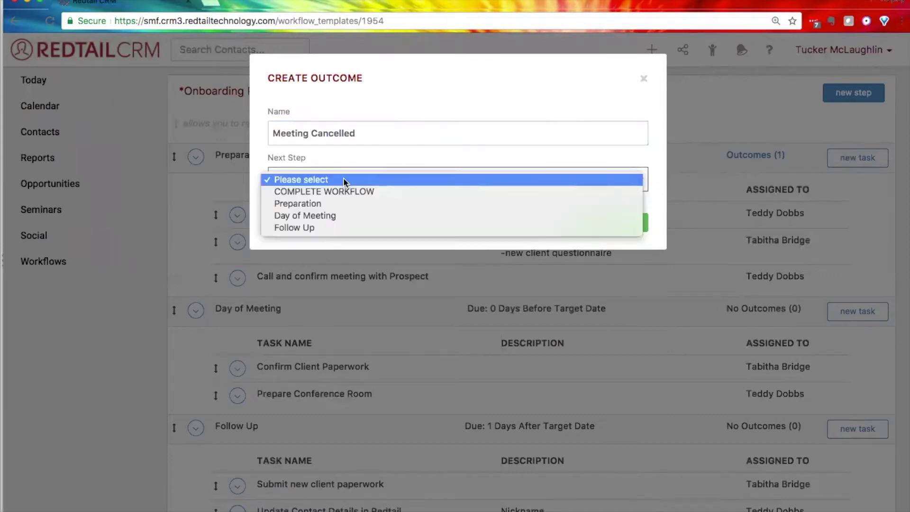
{"action": "left_click", "coordinate": [383, 195]}
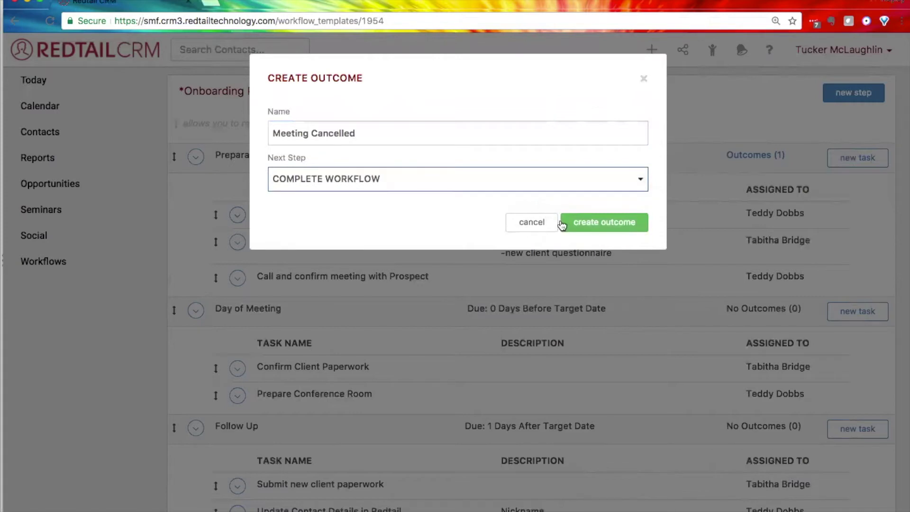
{"action": "left_click", "coordinate": [580, 224]}
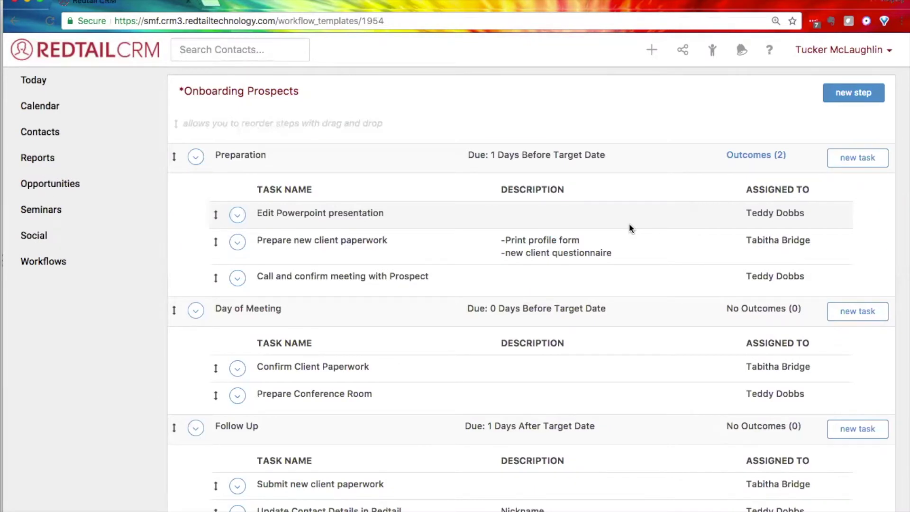
Step: Add a "Meeting Rescheduled" outcome to the Preparation step that loops back to Preparation
{"action": "left_click", "coordinate": [197, 160]}
{"action": "left_click", "coordinate": [244, 199]}
{"action": "type", "text": "Meeting Rescheduled"}
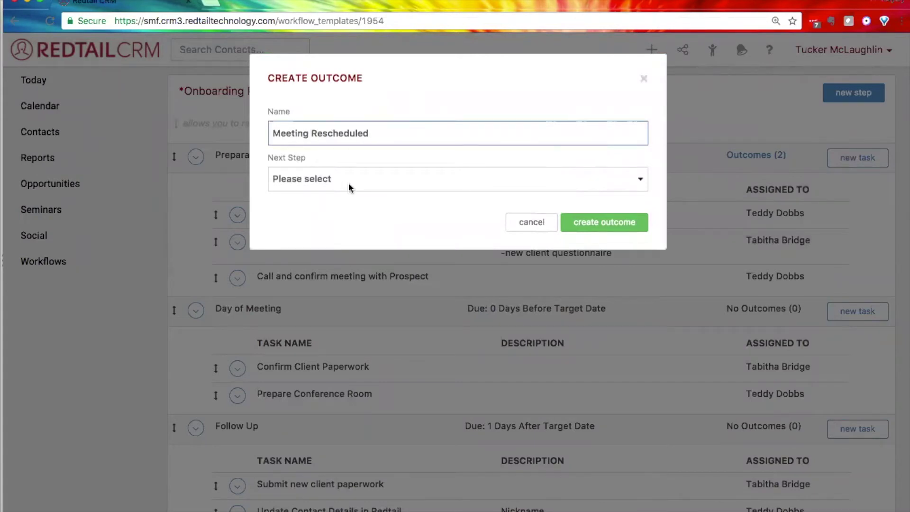
{"action": "left_click", "coordinate": [350, 187]}
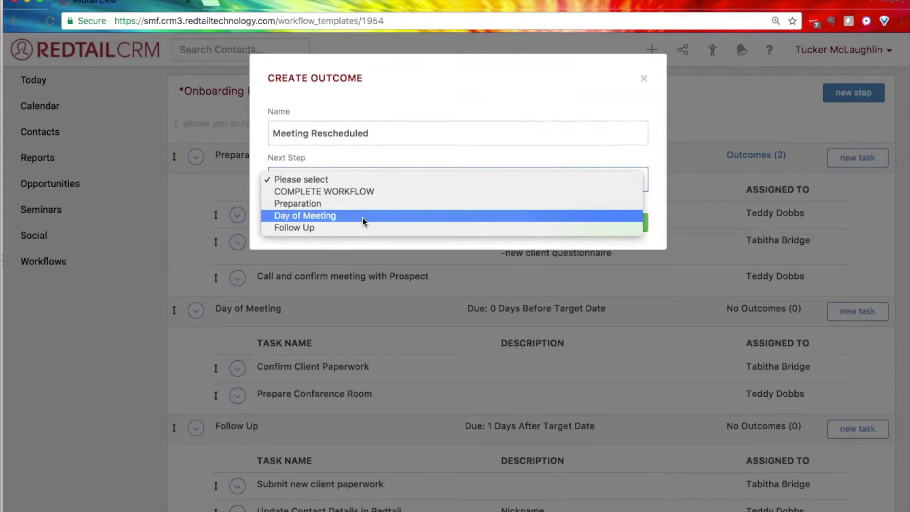
{"action": "left_click", "coordinate": [342, 205]}
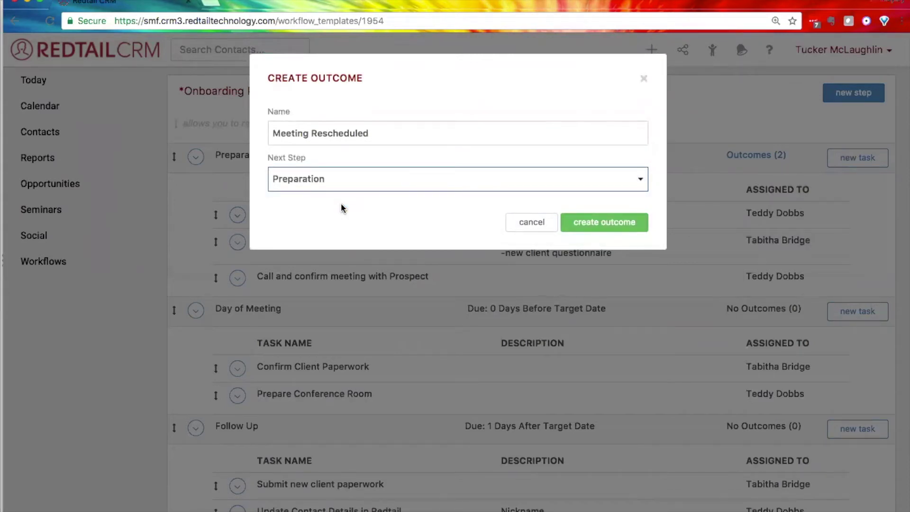
{"action": "left_click", "coordinate": [581, 229]}
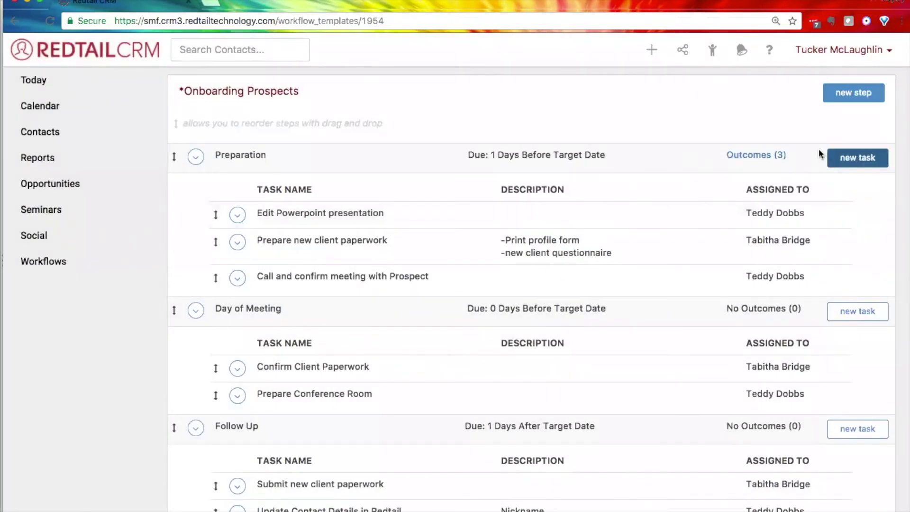
Step: Review the tasks and outcomes entries of the Preparation, Day of Meeting and Follow Up steps in the template
{"action": "scroll", "coordinate": [783, 169], "scroll_direction": "down", "scroll_amount": 3}
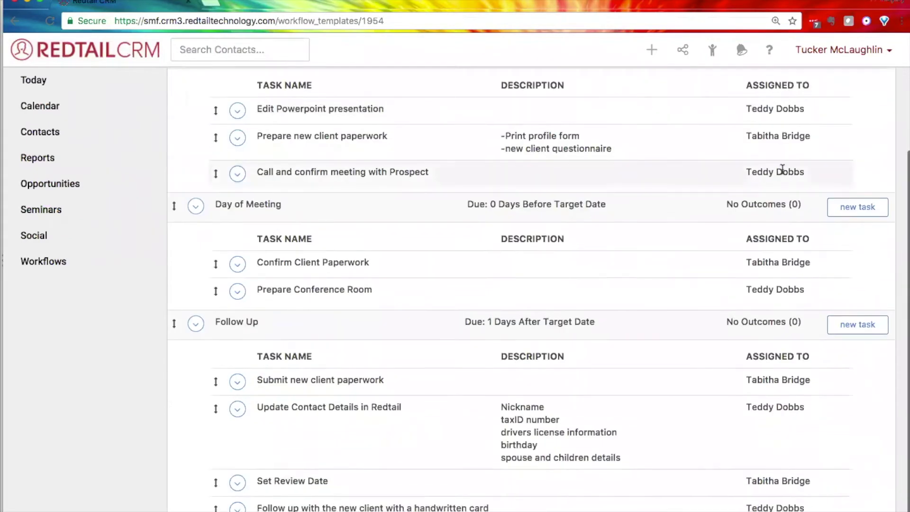
{"action": "scroll", "coordinate": [763, 338], "scroll_direction": "down", "scroll_amount": 1}
{"action": "scroll", "coordinate": [764, 338], "scroll_direction": "up", "scroll_amount": 5}
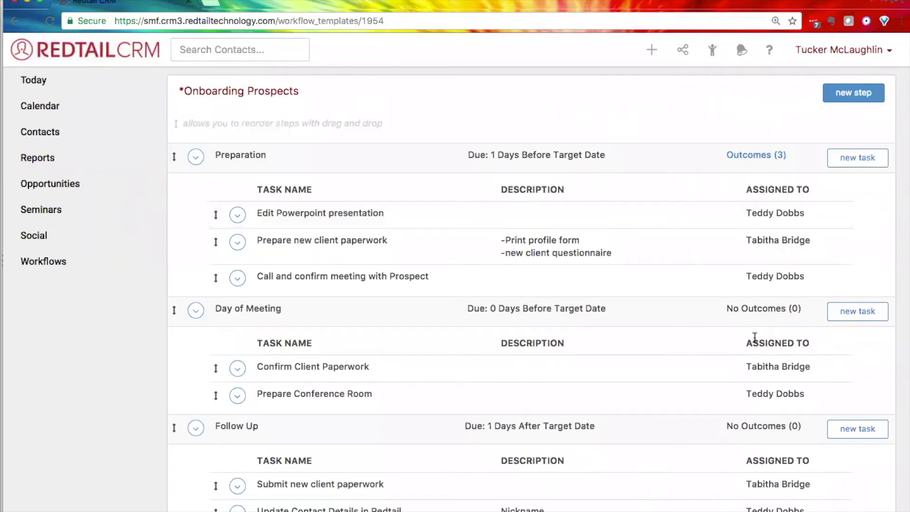
{"action": "scroll", "coordinate": [610, 325], "scroll_direction": "down", "scroll_amount": 2}
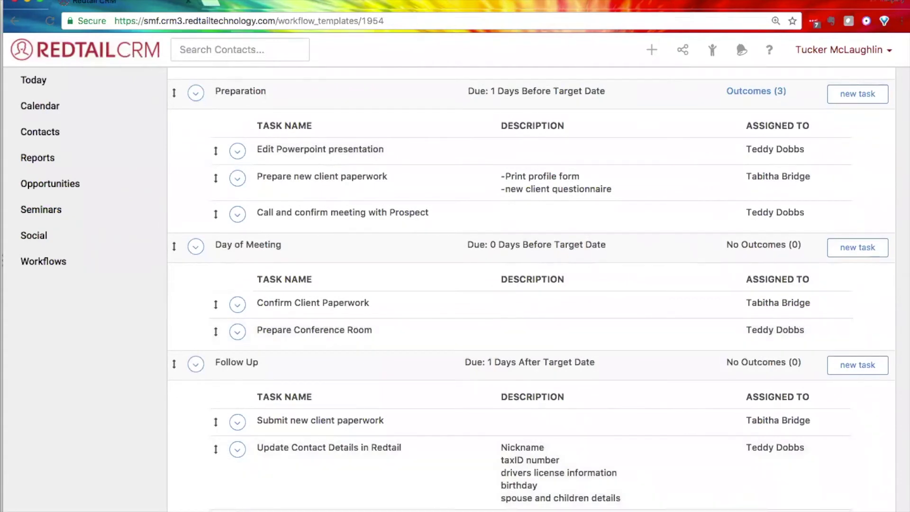
{"action": "scroll", "coordinate": [525, 378], "scroll_direction": "up", "scroll_amount": 2}
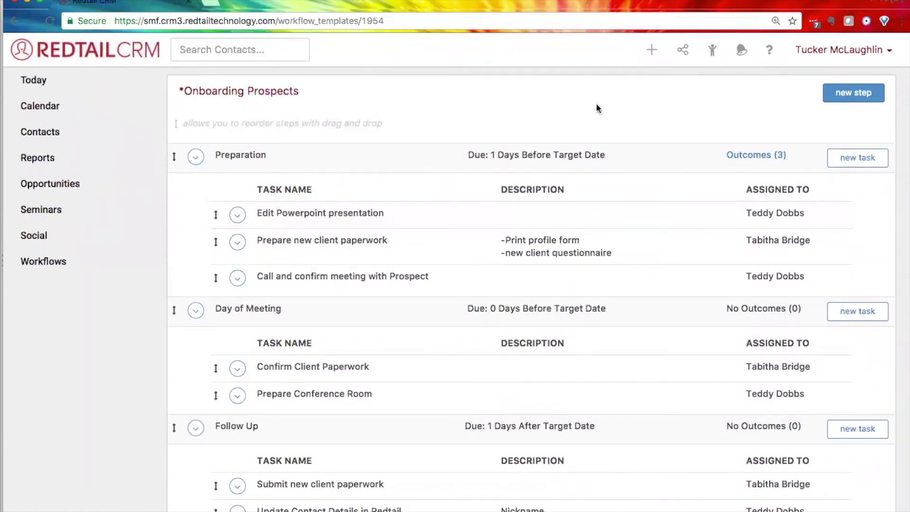
{"action": "scroll", "coordinate": [590, 237], "scroll_direction": "down", "scroll_amount": 1}
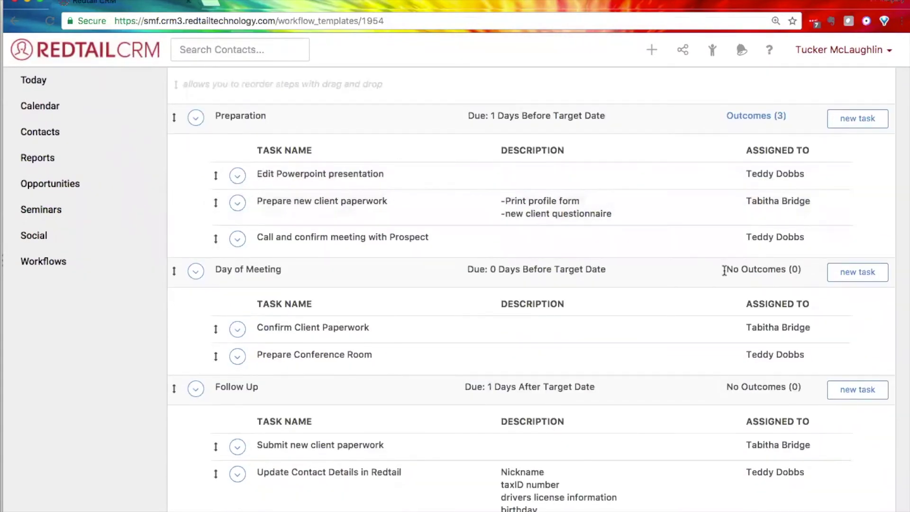
{"action": "left_click_drag", "start_coordinate": [725, 271], "coordinate": [800, 274]}
{"action": "left_click", "coordinate": [800, 274]}
{"action": "scroll", "coordinate": [800, 274], "scroll_direction": "up", "scroll_amount": 1}
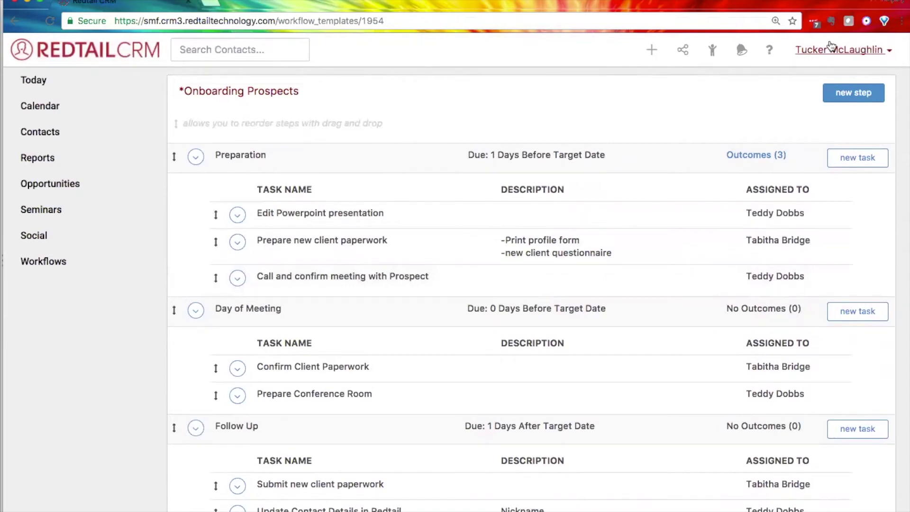
Step: Go to the account management page and open the list of workflow templates
{"action": "left_click", "coordinate": [854, 51]}
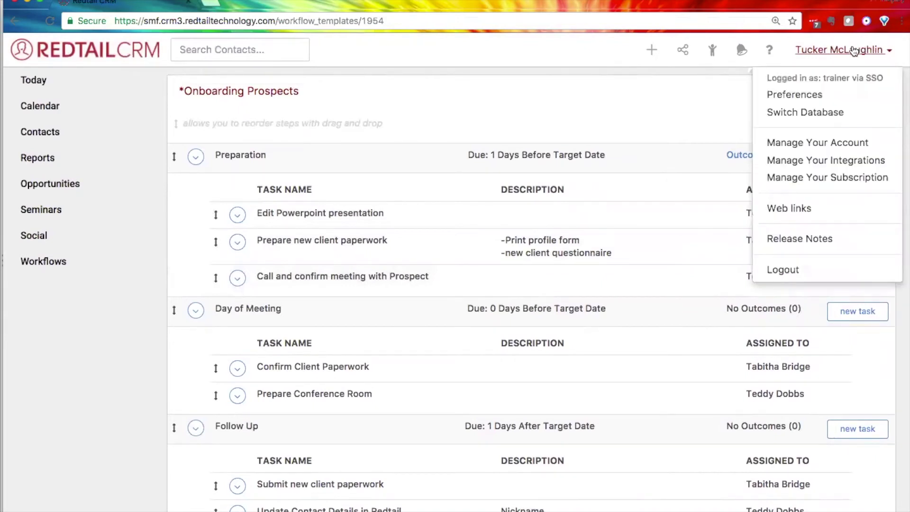
{"action": "left_click", "coordinate": [833, 144]}
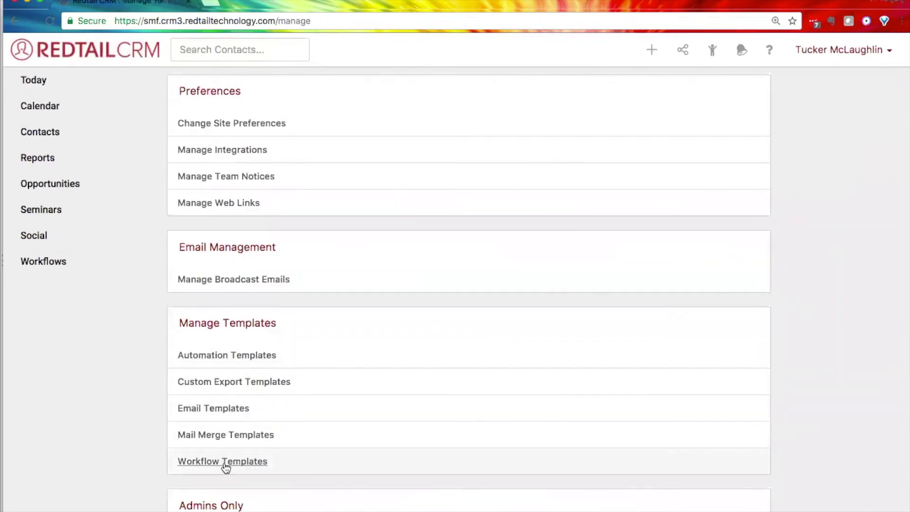
{"action": "left_click", "coordinate": [236, 462]}
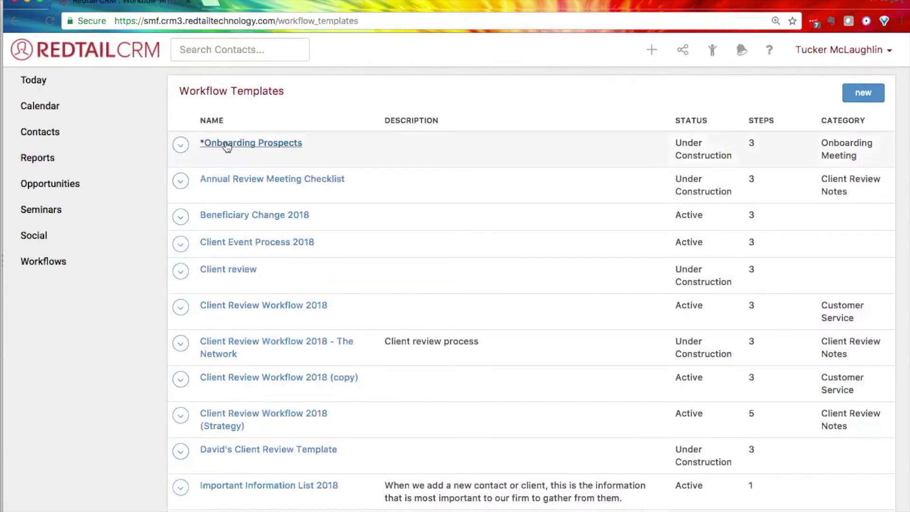
Step: Change the *Onboarding Prospects template's status to Active and save the template
{"action": "left_click", "coordinate": [186, 149]}
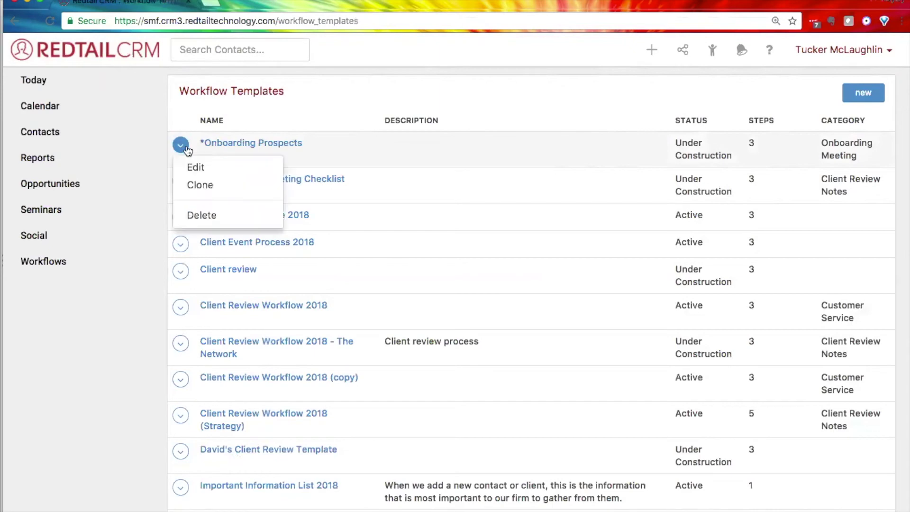
{"action": "left_click", "coordinate": [218, 169]}
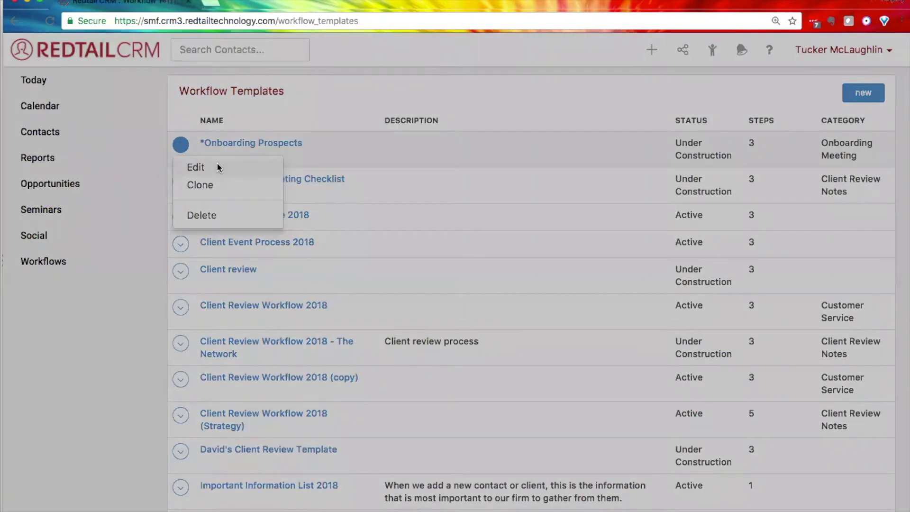
{"action": "left_click", "coordinate": [615, 134]}
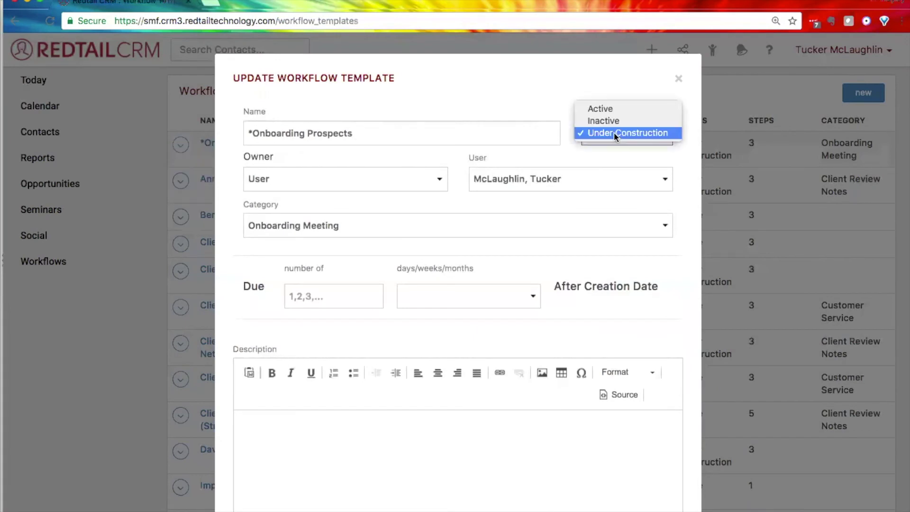
{"action": "left_click", "coordinate": [619, 108]}
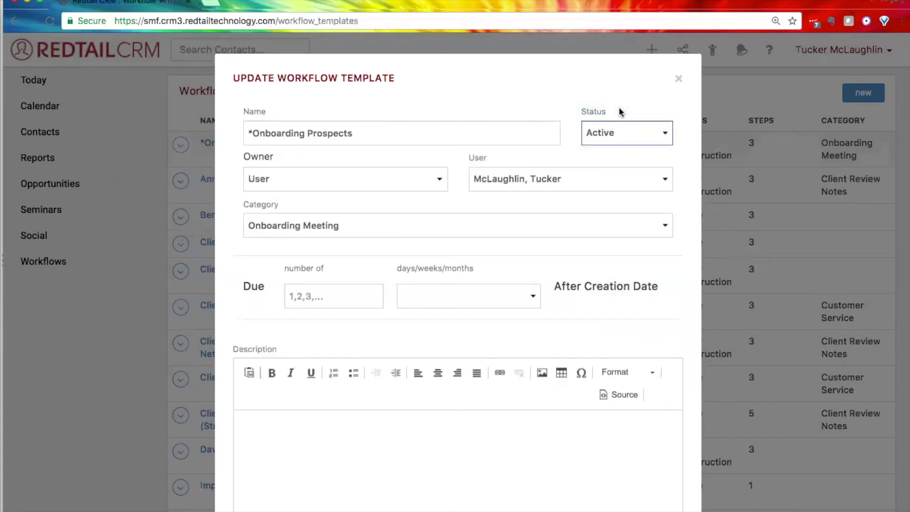
{"action": "scroll", "coordinate": [671, 185], "scroll_direction": "down", "scroll_amount": 2}
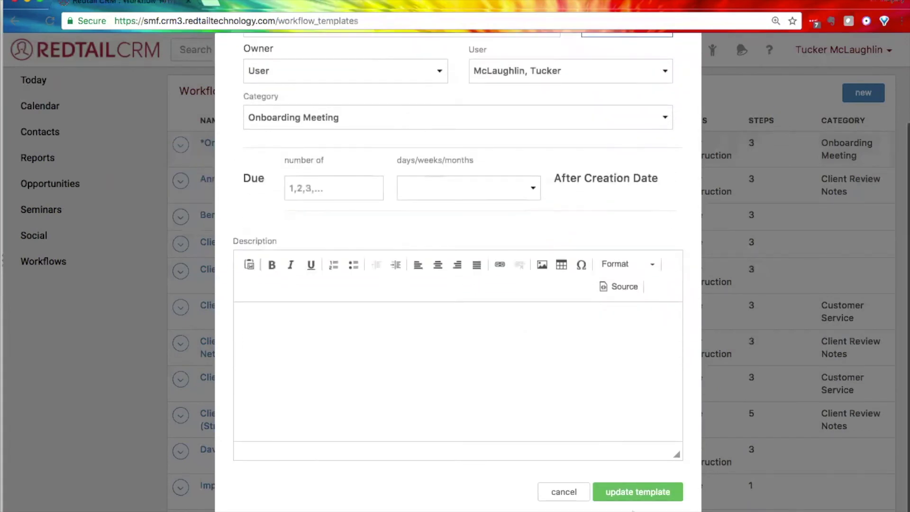
{"action": "left_click", "coordinate": [619, 493]}
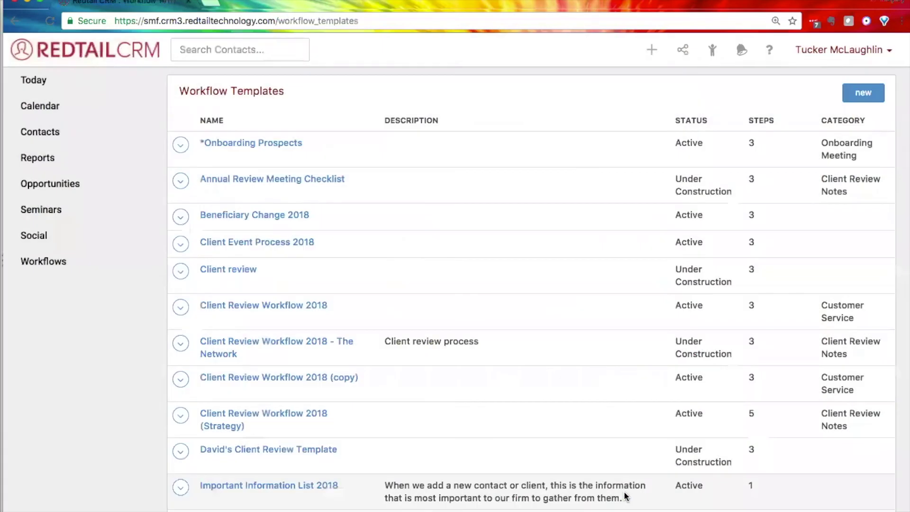